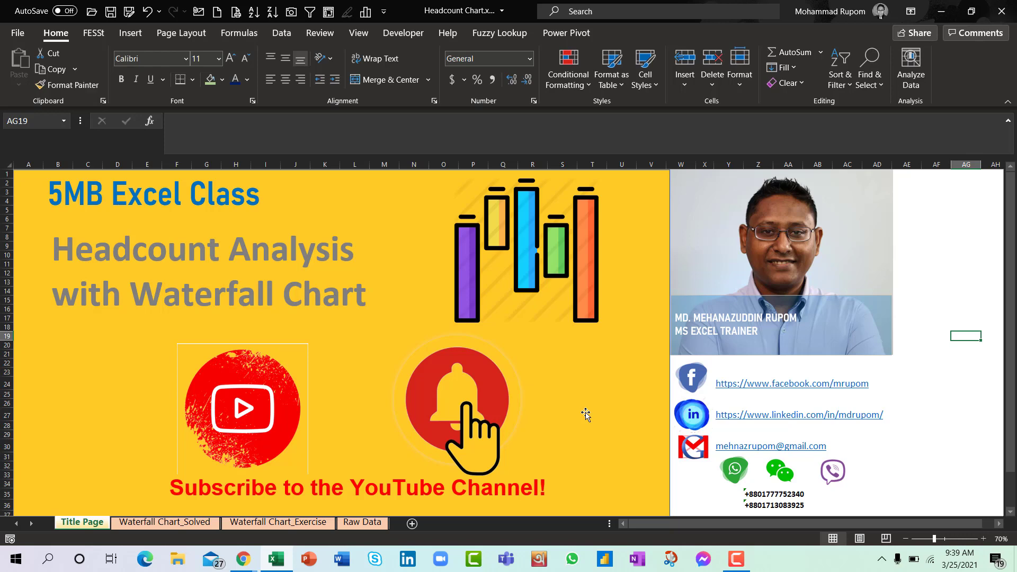
Step: Go to the Waterfall Chart_Solved sheet with the Sales 2020 manning report and waterfall chart
{"action": "left_click", "coordinate": [167, 524]}
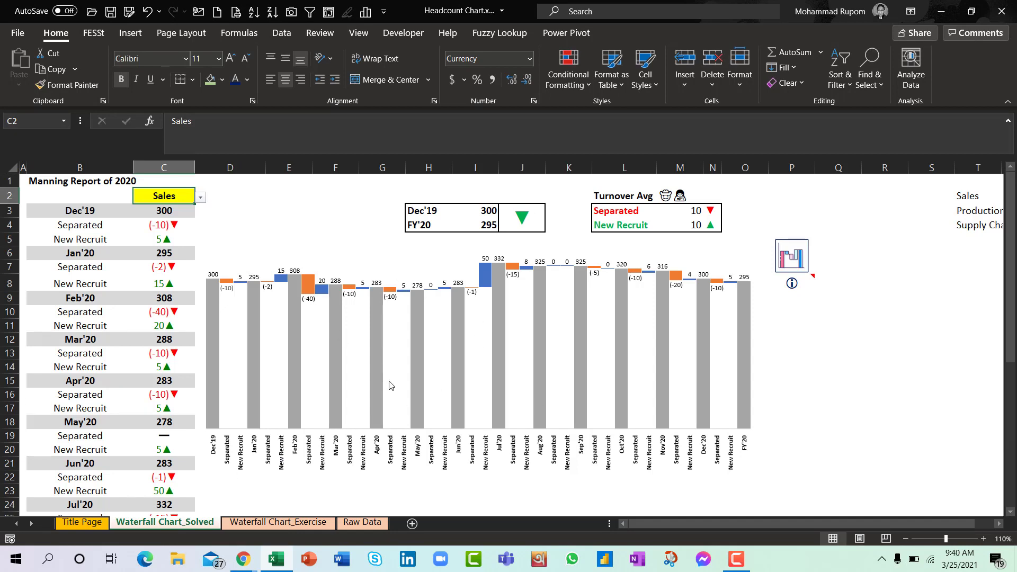
Step: Switch the C2 department to Production, then to Supply Chain (249 in Dec'19 to 256 in FY'20)
{"action": "left_click", "coordinate": [201, 198]}
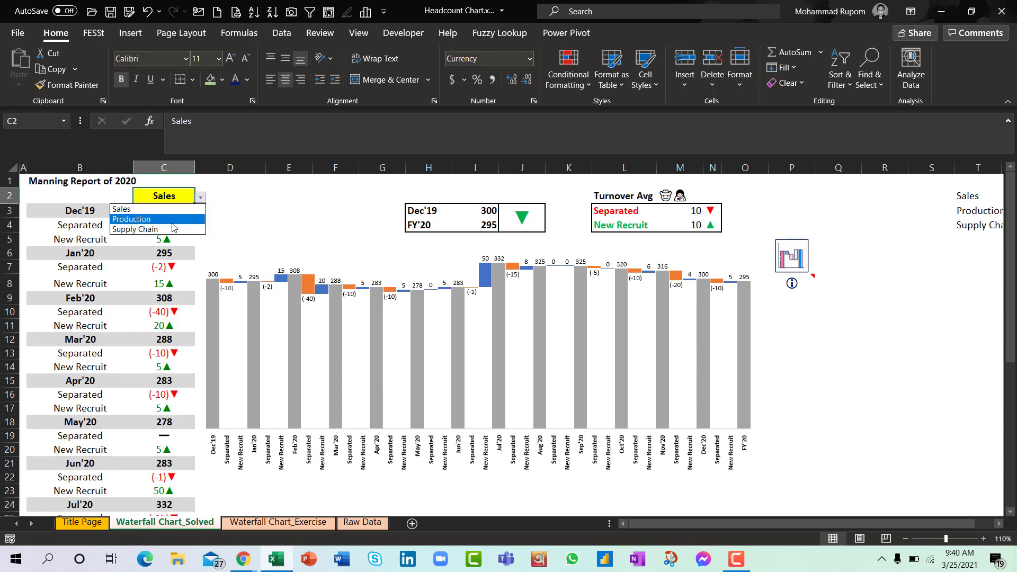
{"action": "left_click", "coordinate": [172, 220]}
{"action": "left_click", "coordinate": [200, 197]}
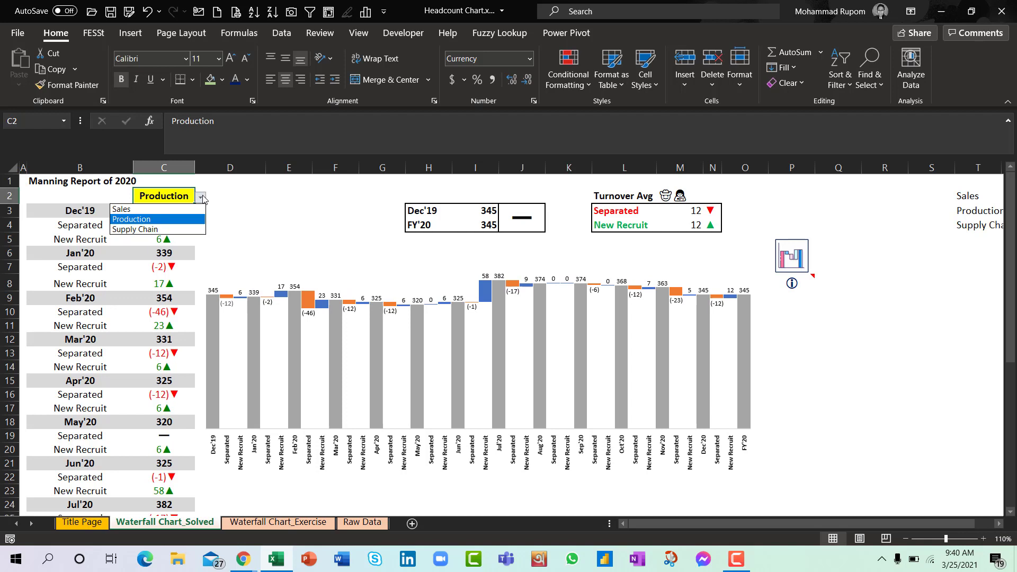
{"action": "left_click", "coordinate": [173, 230]}
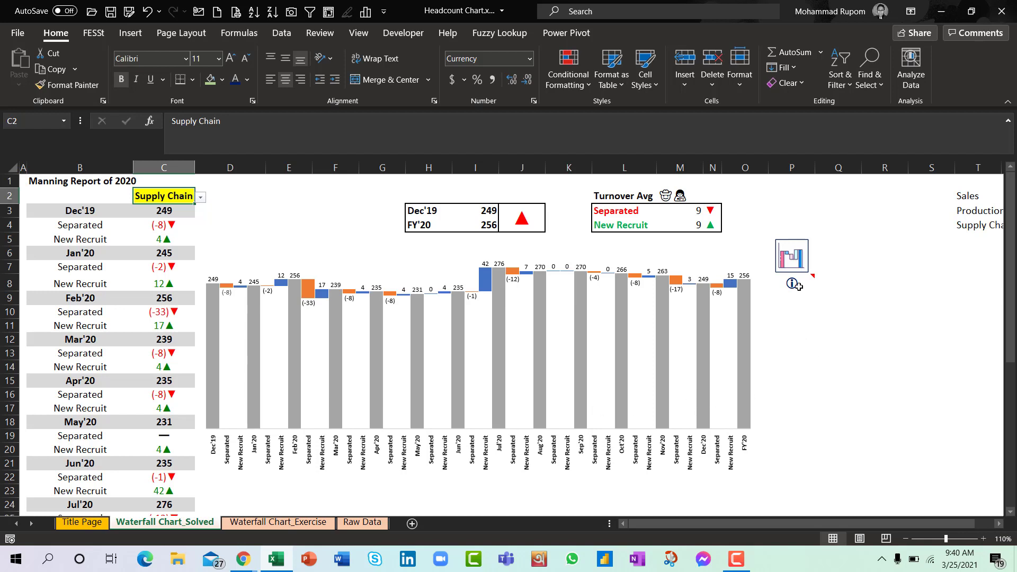
{"action": "mouse_move", "coordinate": [798, 286]}
{"action": "left_click", "coordinate": [166, 210]}
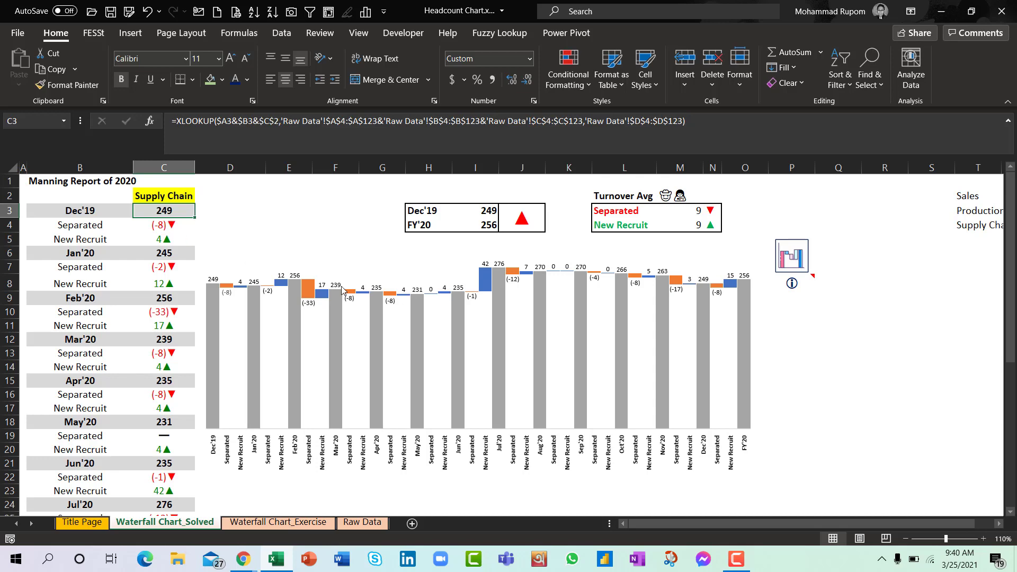
{"action": "key", "text": "ctrl+Down"}
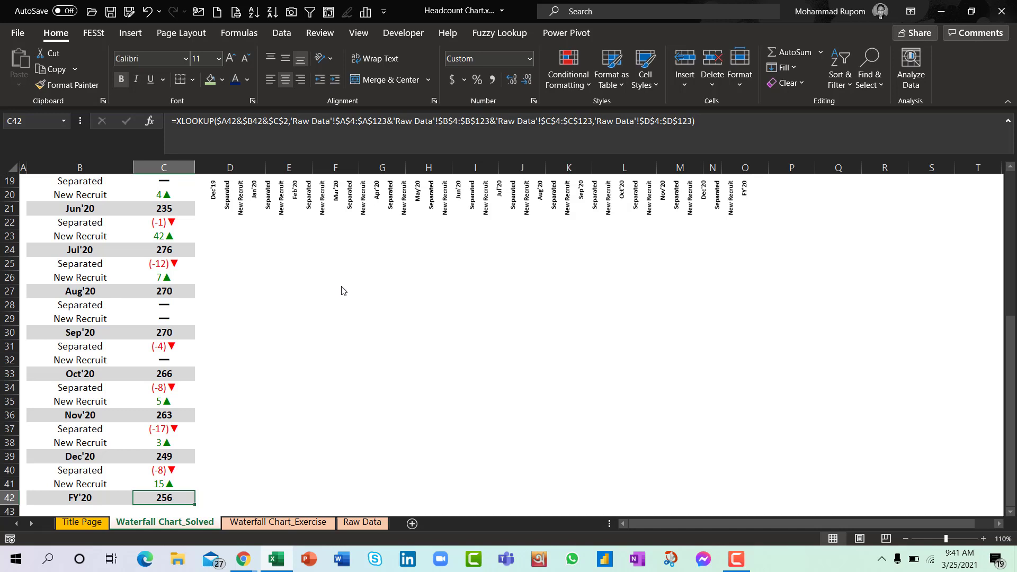
{"action": "key", "text": "ctrl+Up"}
{"action": "key", "text": "Down"}
{"action": "key", "text": "Down"}
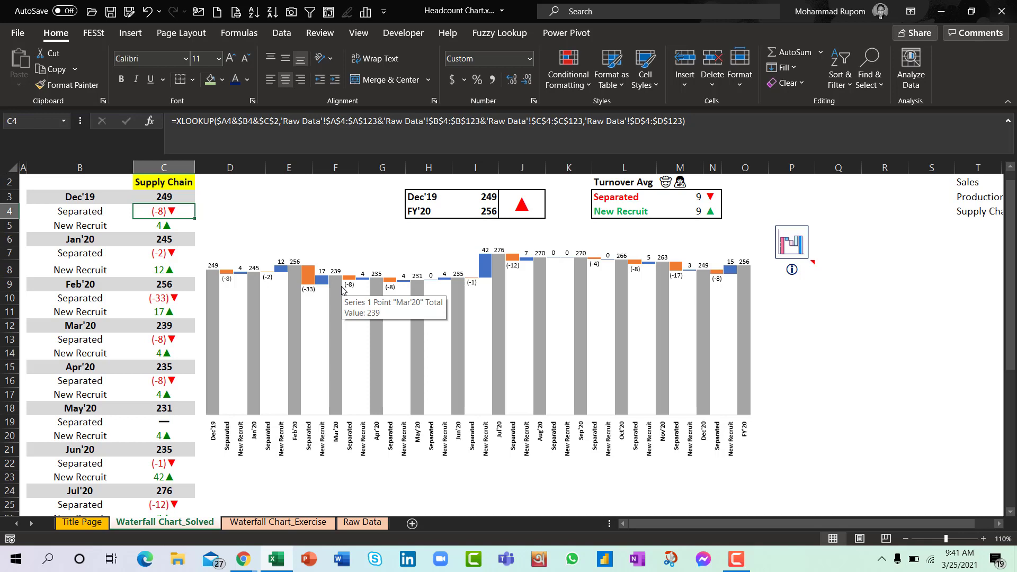
{"action": "key", "text": "Down"}
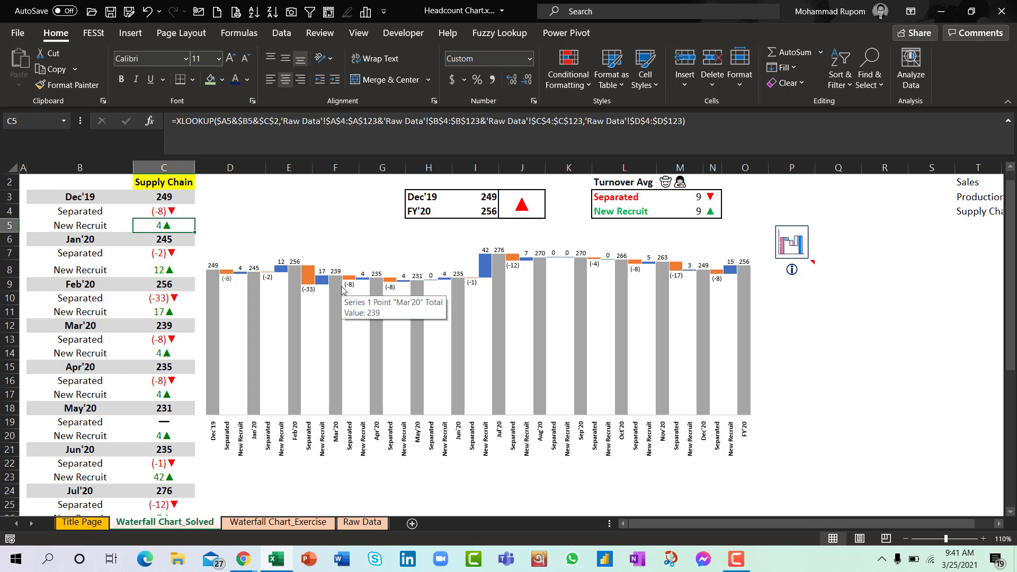
{"action": "left_click", "coordinate": [342, 288]}
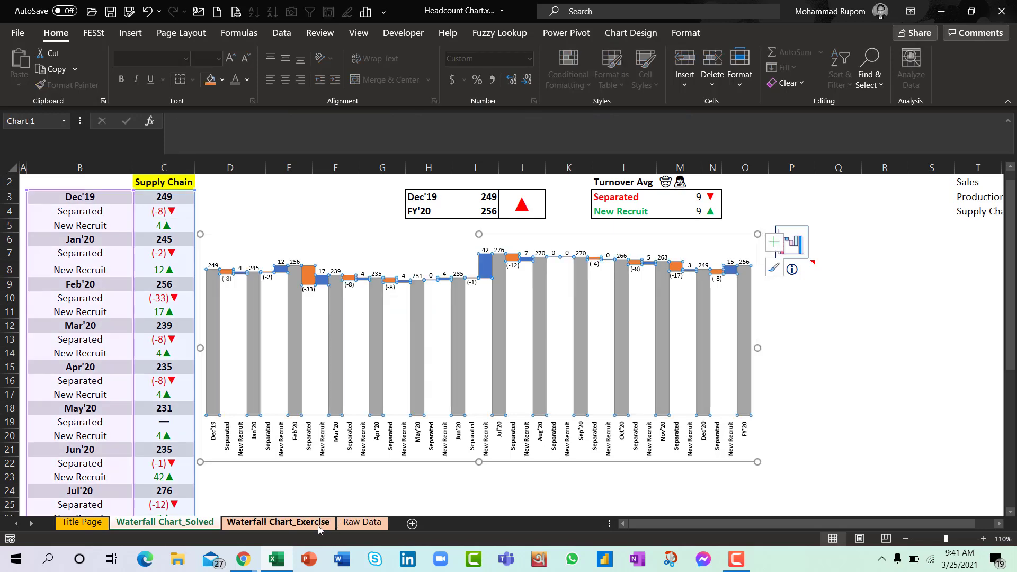
Step: Browse the Raw Data sheet's department column from Sales to its last entry and back to the top
{"action": "left_click", "coordinate": [318, 524]}
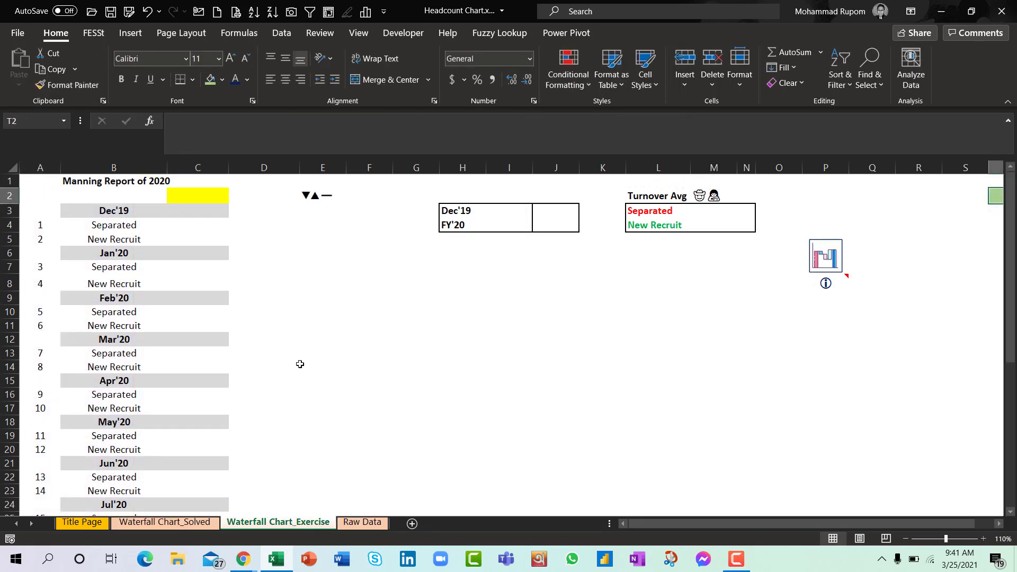
{"action": "left_click", "coordinate": [374, 524]}
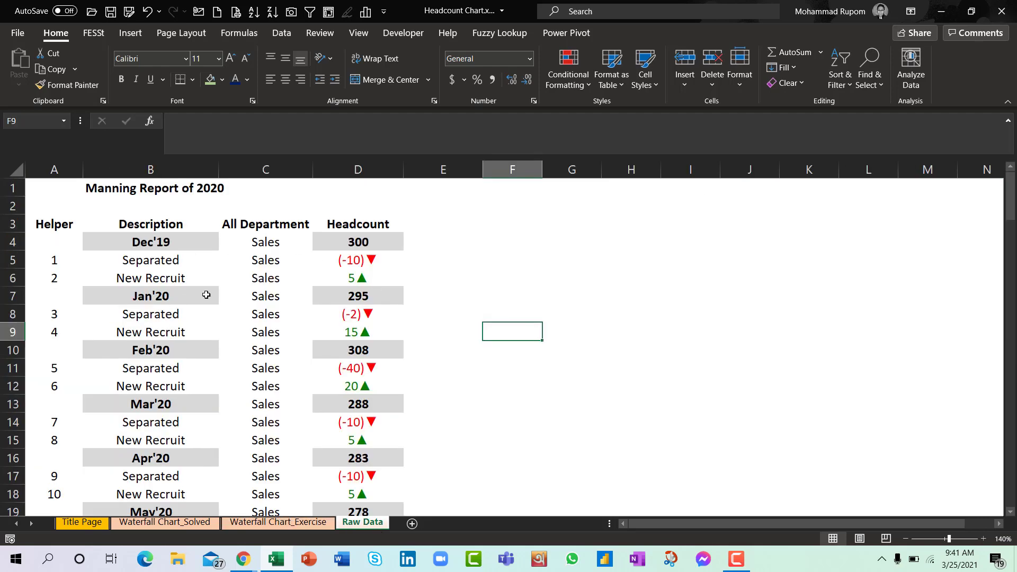
{"action": "left_click", "coordinate": [268, 242]}
{"action": "key", "text": "ctrl+Down"}
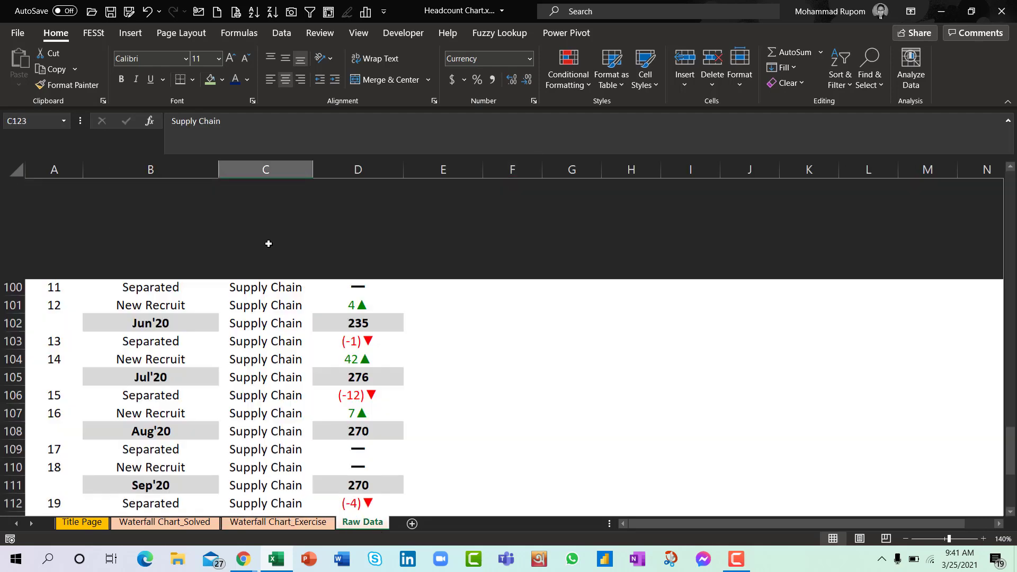
{"action": "key", "text": "ctrl+Up"}
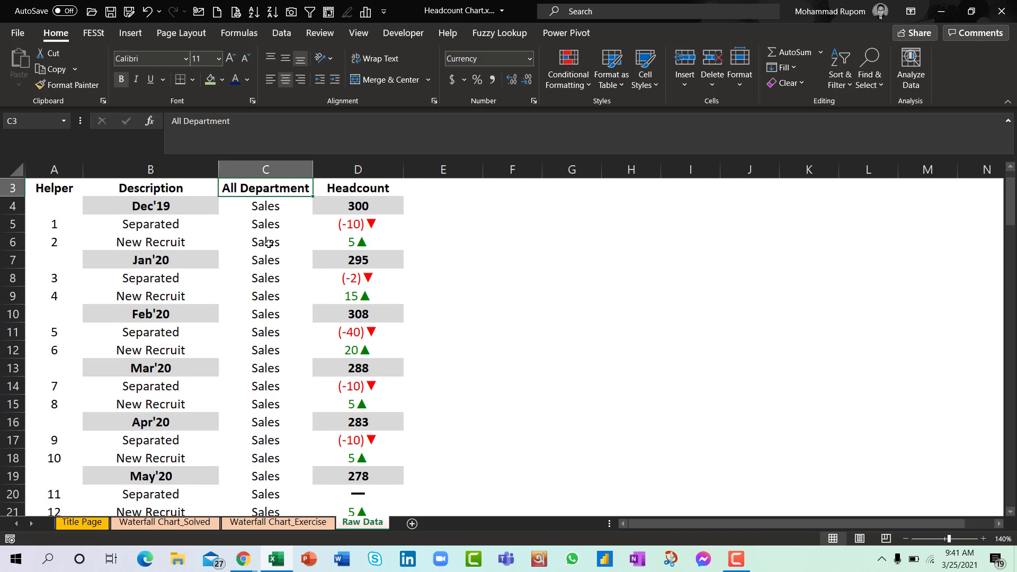
{"action": "key", "text": "Down"}
{"action": "key", "text": "Left"}
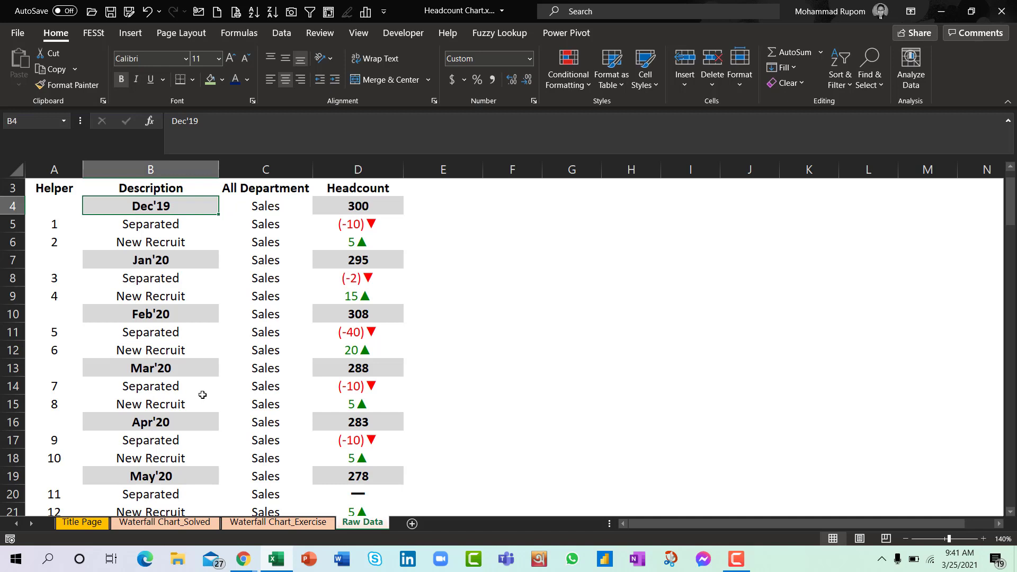
{"action": "left_click", "coordinate": [302, 525]}
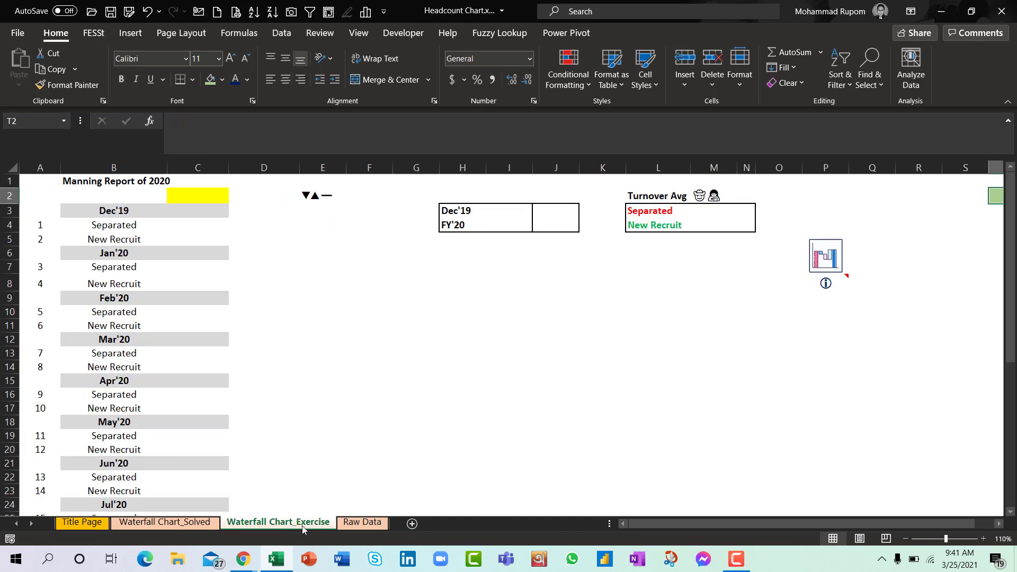
{"action": "left_click", "coordinate": [207, 212]}
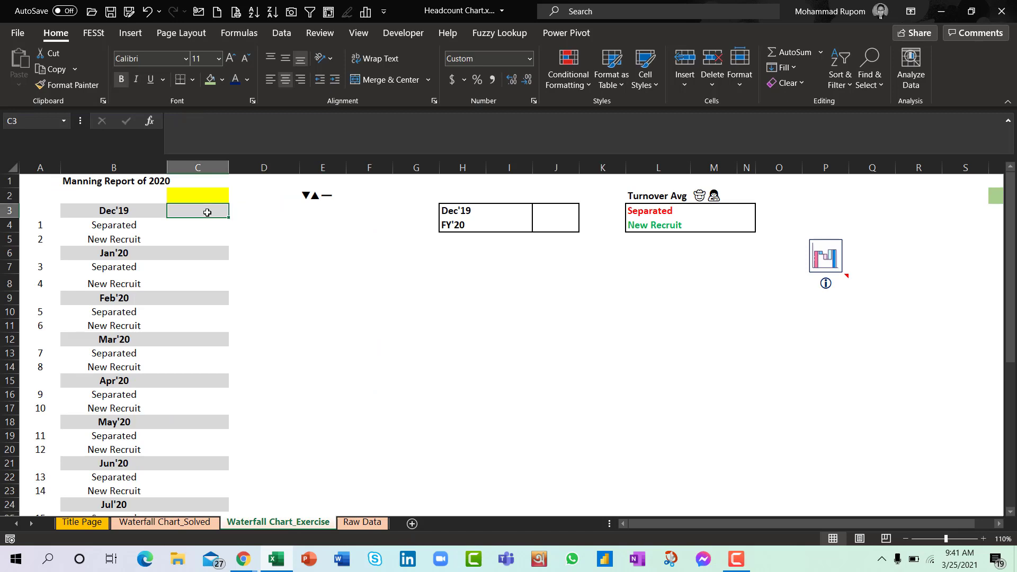
{"action": "left_click_drag", "start_coordinate": [50, 212], "coordinate": [53, 231]}
{"action": "left_click", "coordinate": [133, 227]}
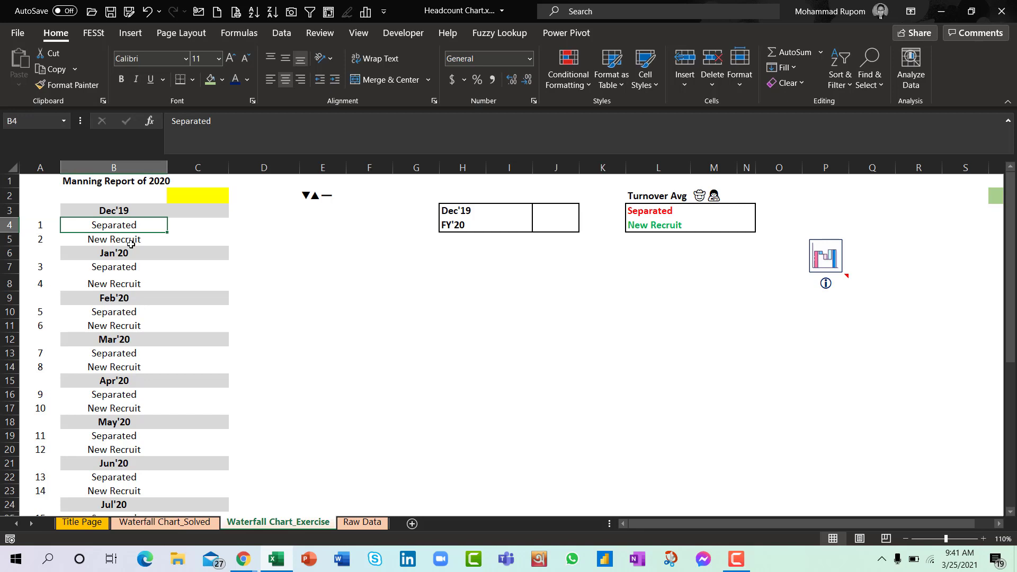
{"action": "left_click", "coordinate": [131, 244]}
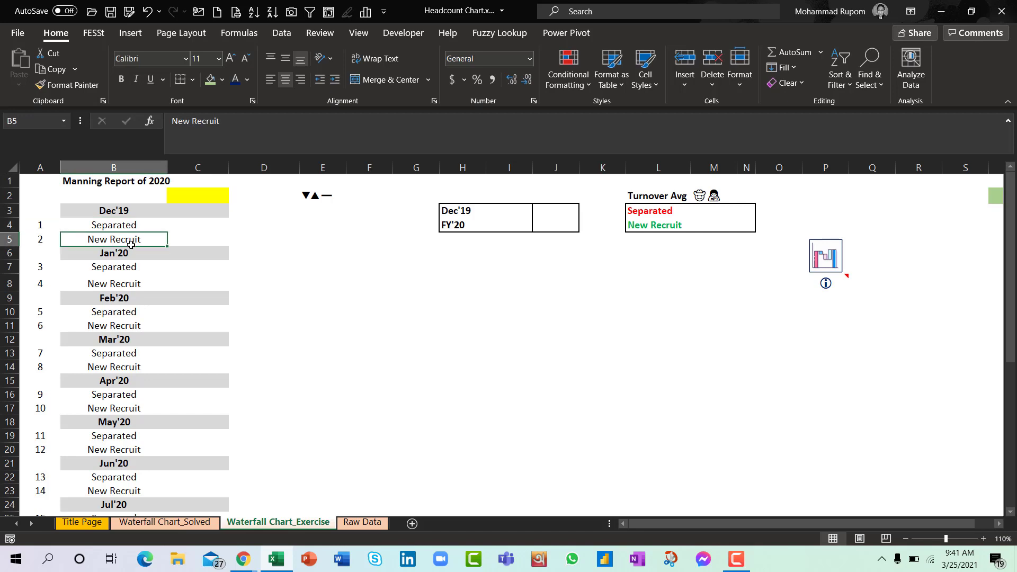
{"action": "left_click_drag", "start_coordinate": [124, 268], "coordinate": [122, 476]}
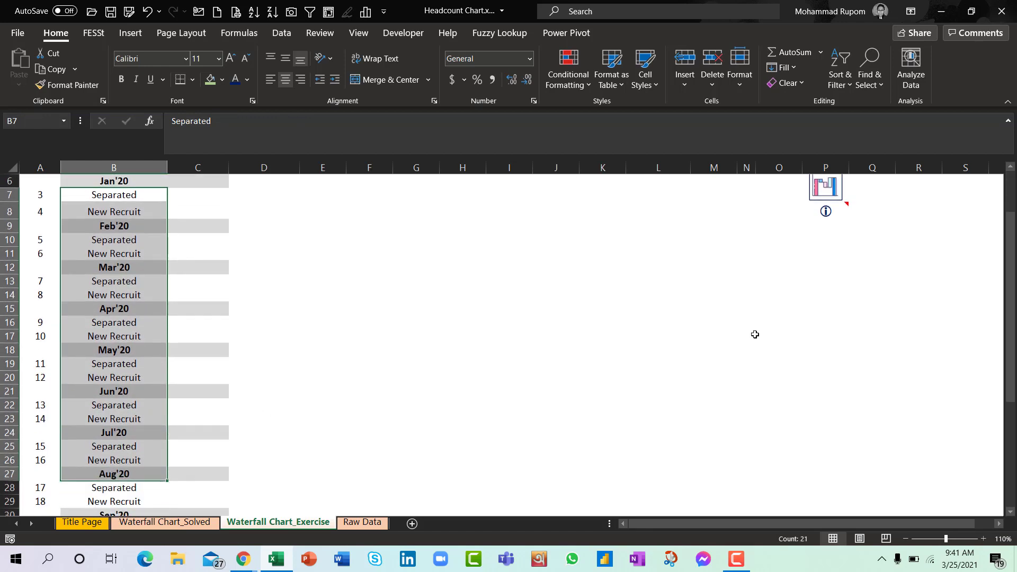
{"action": "left_click_drag", "start_coordinate": [1014, 291], "coordinate": [1014, 248]}
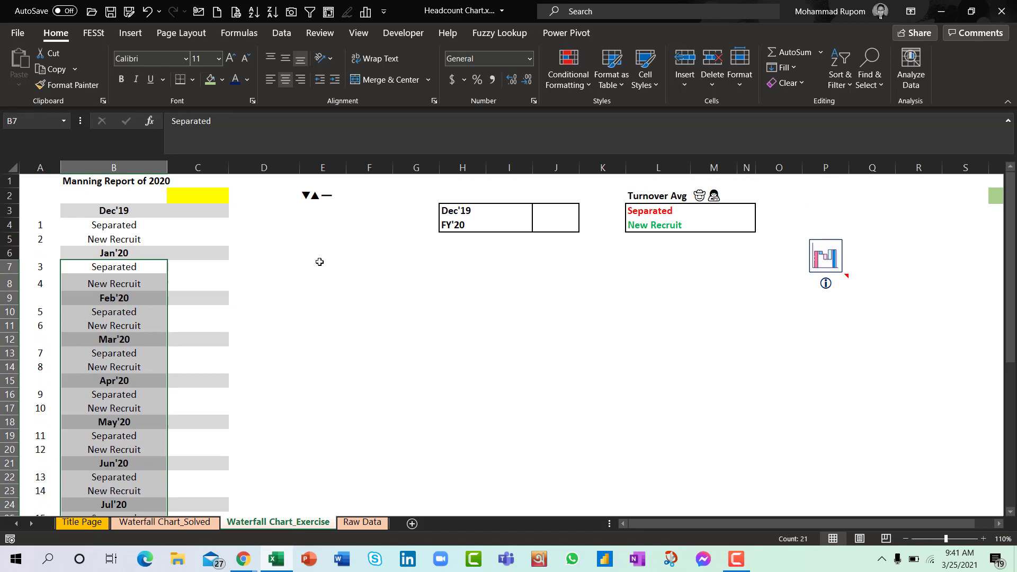
{"action": "left_click", "coordinate": [44, 223]}
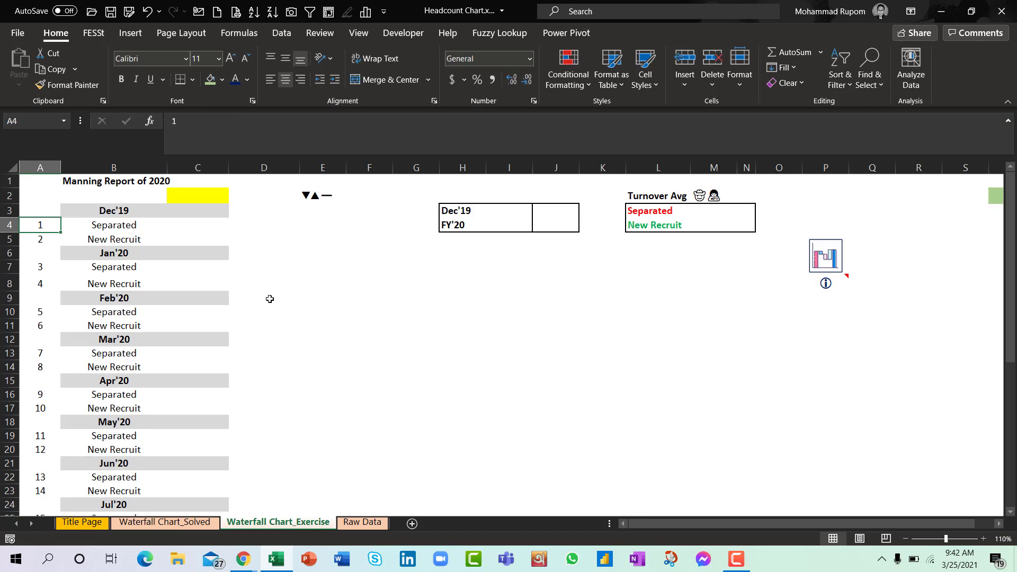
{"action": "left_click", "coordinate": [215, 194]}
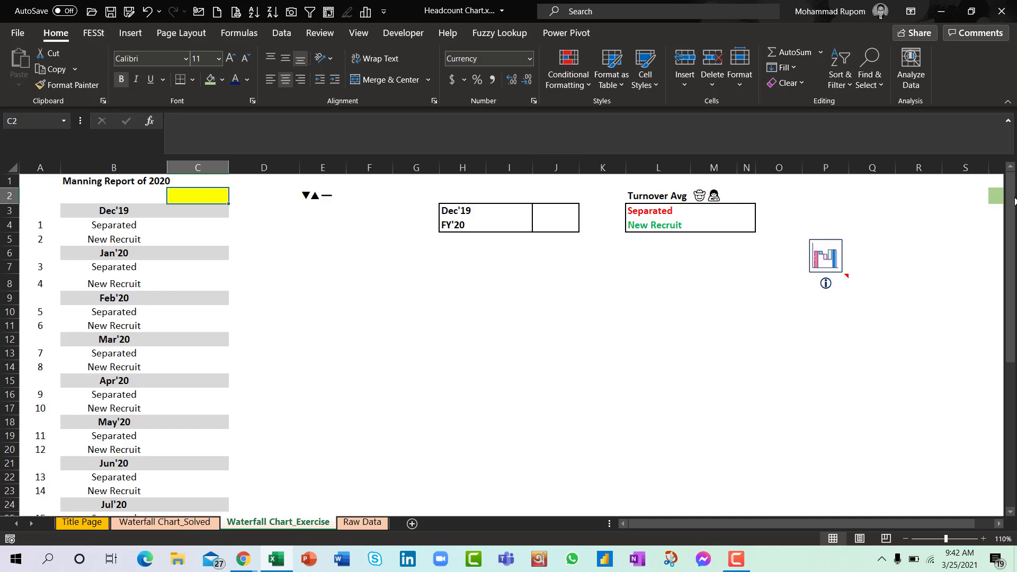
Step: Enter a UNIQUE formula in T2 over Raw Data's full department column
{"action": "left_click", "coordinate": [991, 195]}
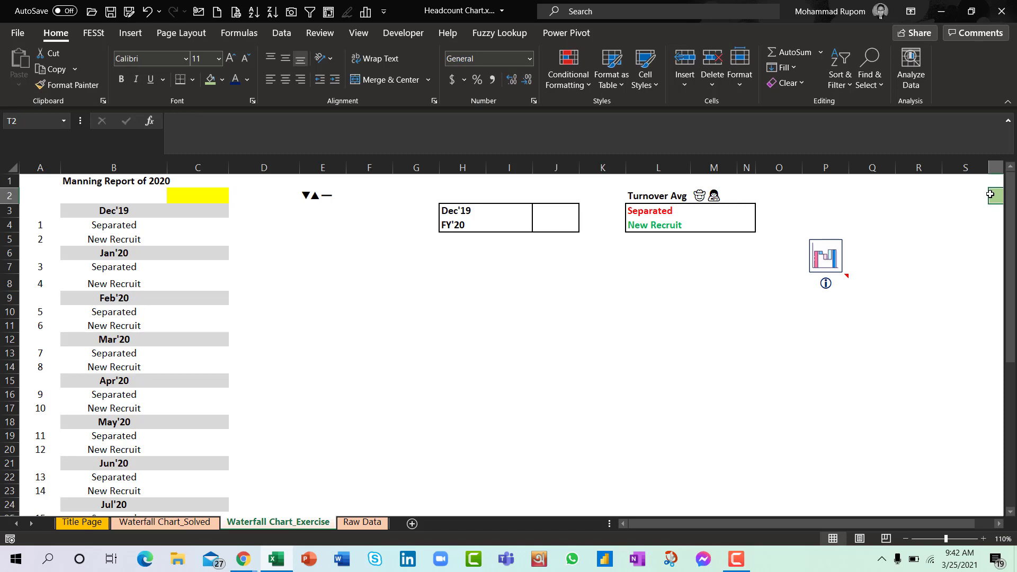
{"action": "scroll", "coordinate": [990, 195], "scroll_direction": "right", "scroll_amount": 2}
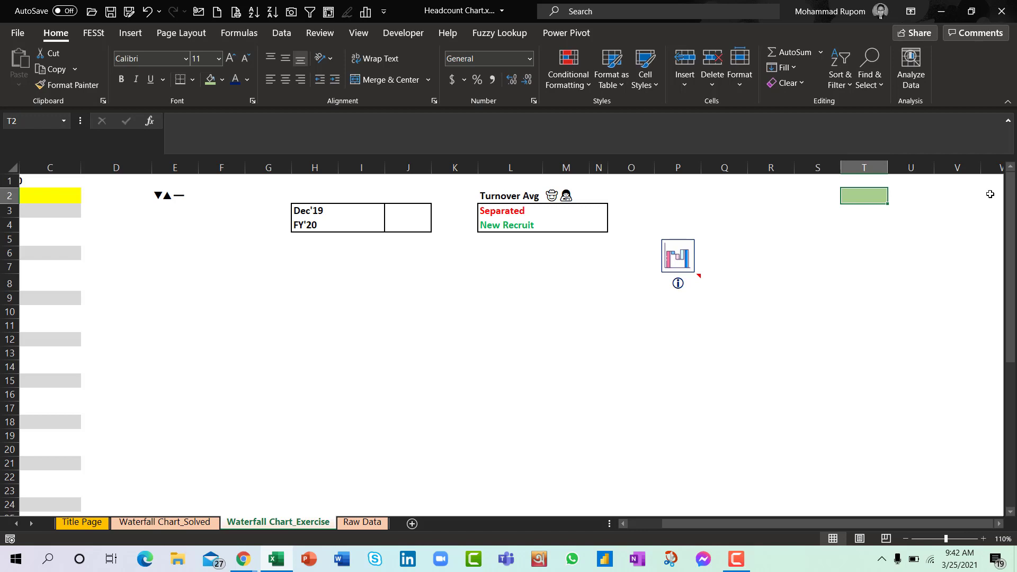
{"action": "type", "text": "=u"}
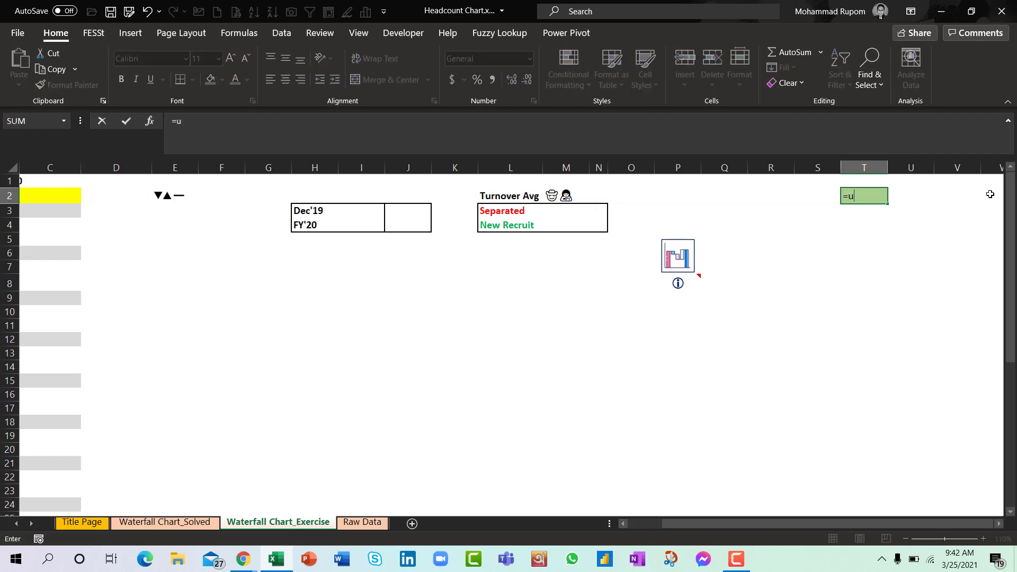
{"action": "type", "text": "nique"}
{"action": "key", "text": "Tab"}
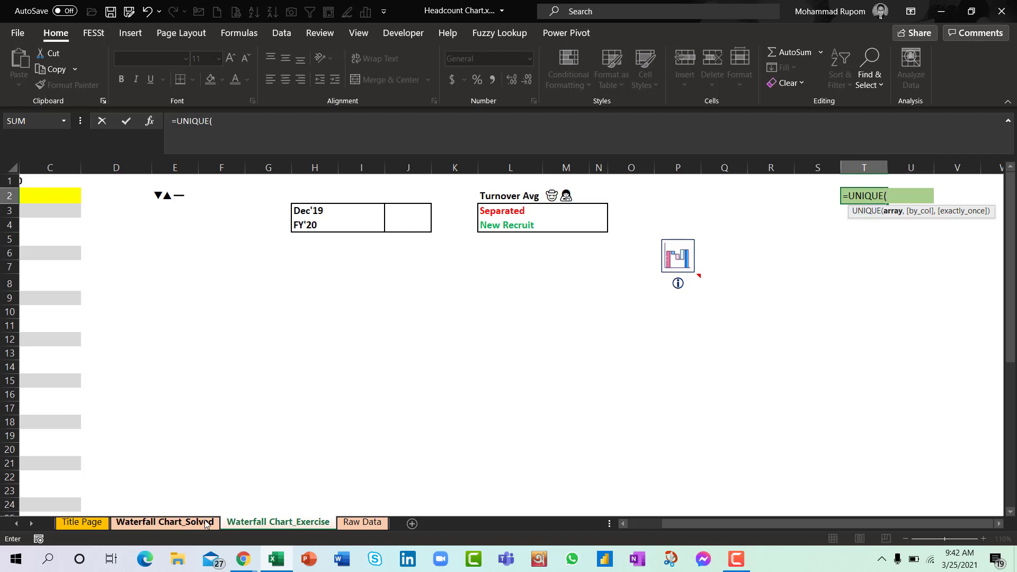
{"action": "left_click", "coordinate": [368, 524]}
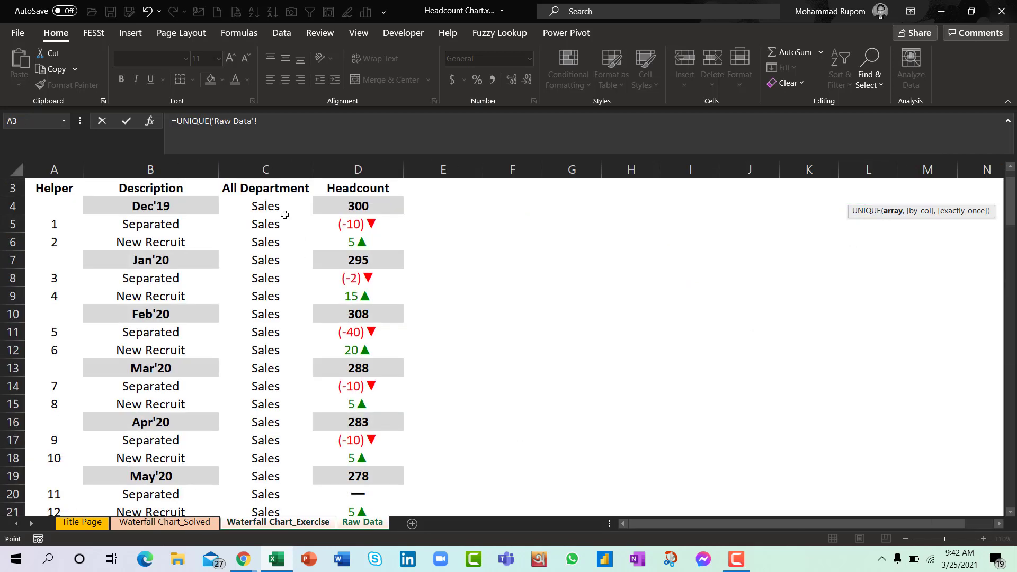
{"action": "left_click", "coordinate": [283, 211]}
{"action": "key", "text": "ctrl+shift+Down"}
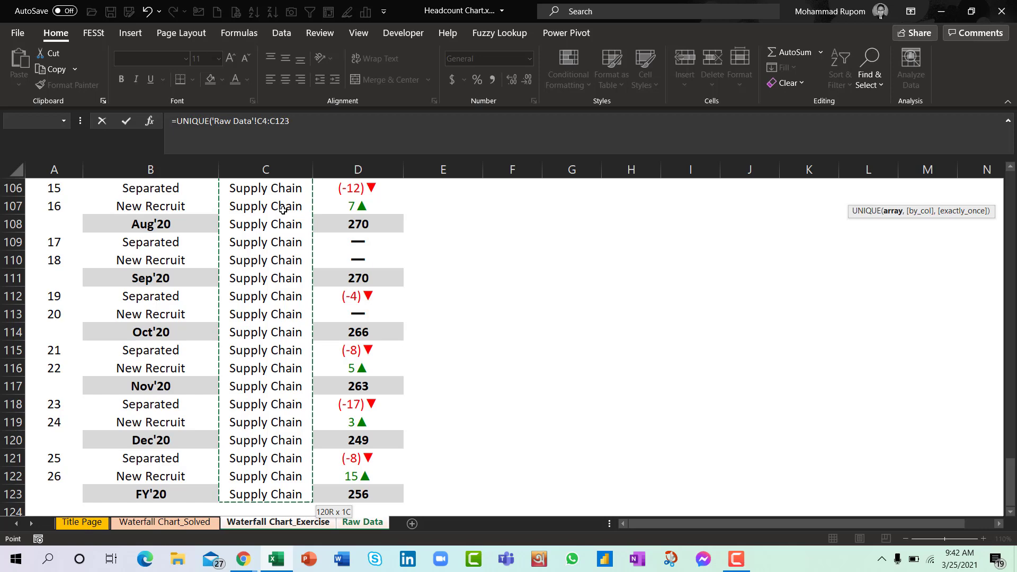
{"action": "key", "text": "Return"}
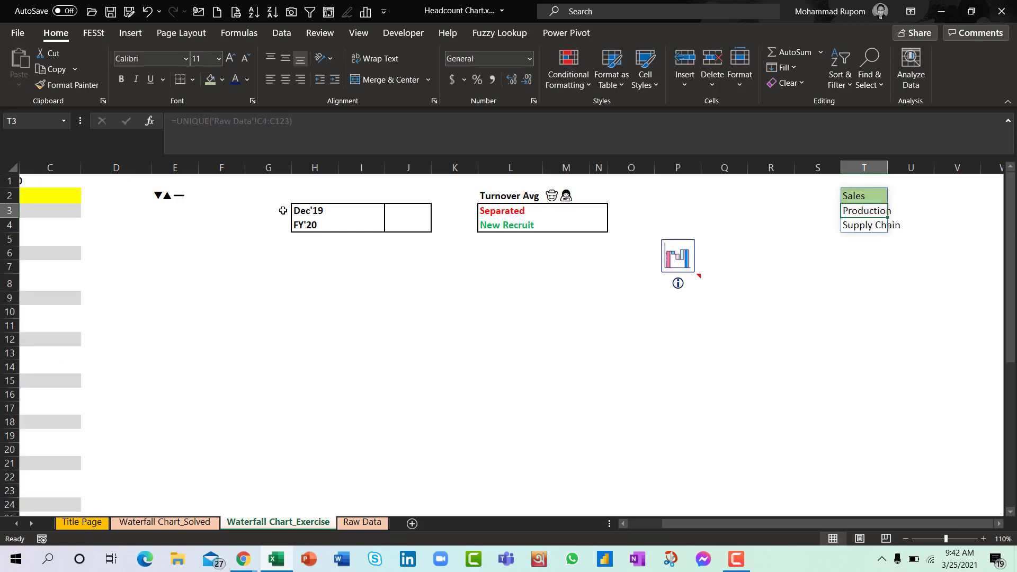
Step: Check the spilled Sales, Production and Supply Chain list, then return to cell C2
{"action": "key", "text": "Up"}
{"action": "key", "text": "Down"}
{"action": "key", "text": "Down"}
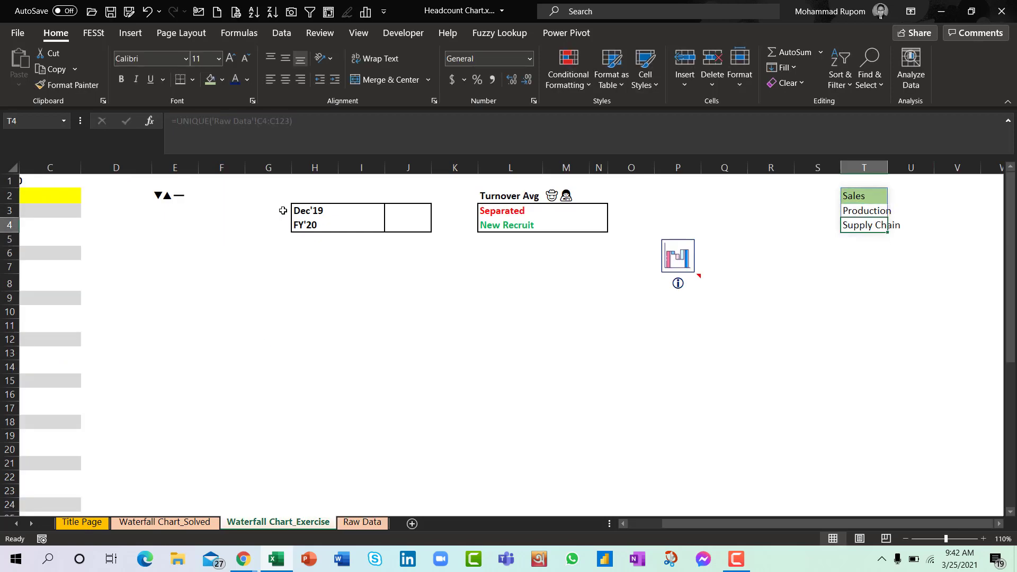
{"action": "key", "text": "Up"}
{"action": "key", "text": "Up"}
{"action": "key", "text": "Left"}
{"action": "key", "text": "ctrl+Left"}
{"action": "key", "text": "ctrl+Left"}
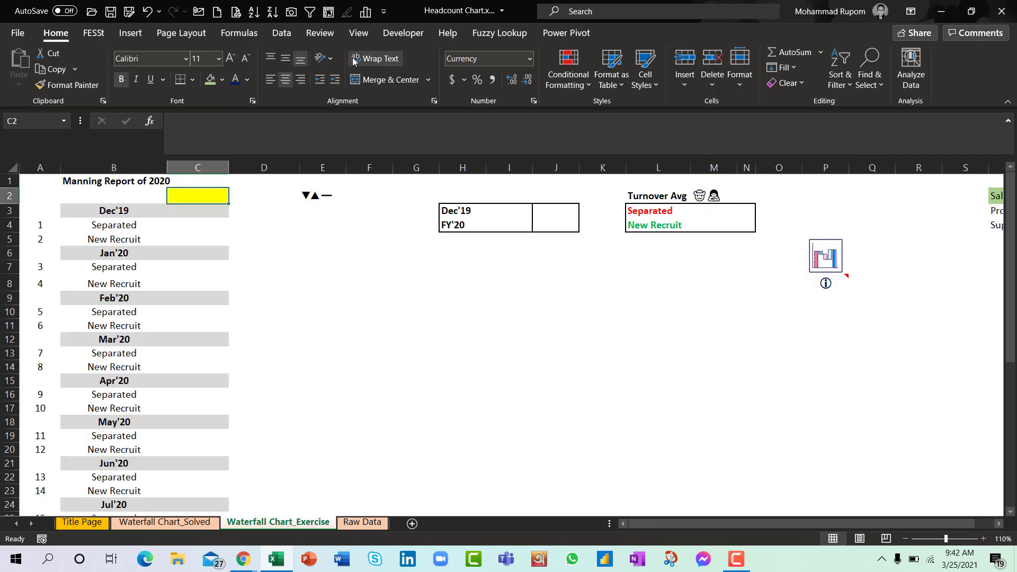
Step: Give C2 a List data validation sourced from $T$2:$T$4 and test its drop-down
{"action": "left_click", "coordinate": [289, 36]}
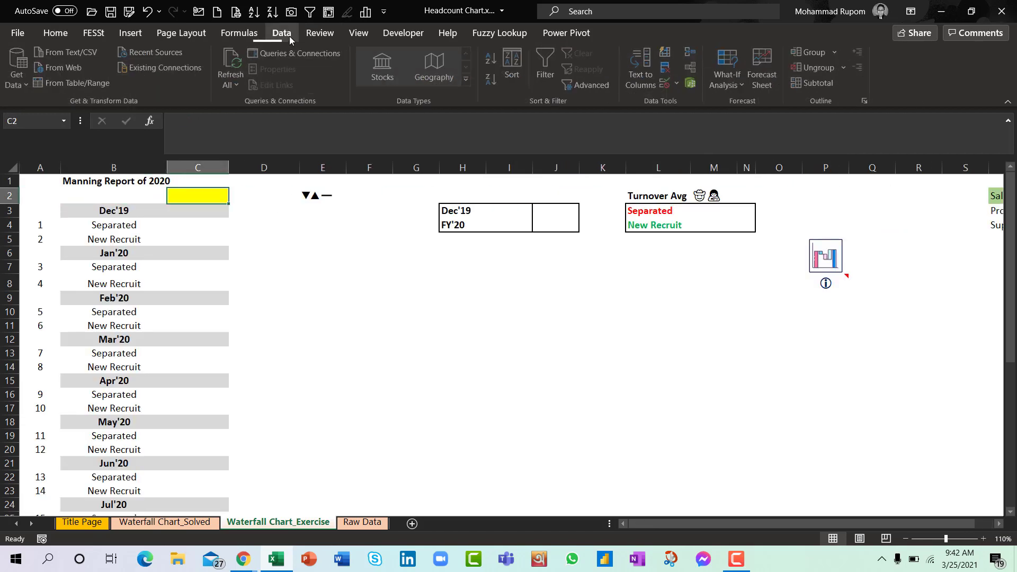
{"action": "left_click", "coordinate": [672, 88]}
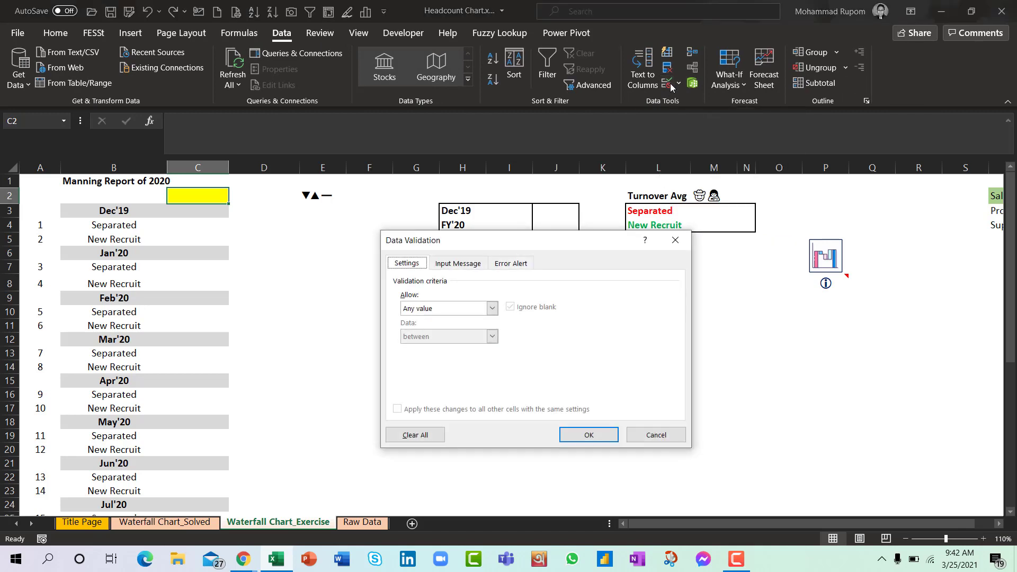
{"action": "left_click", "coordinate": [493, 309]}
{"action": "left_click", "coordinate": [430, 348]}
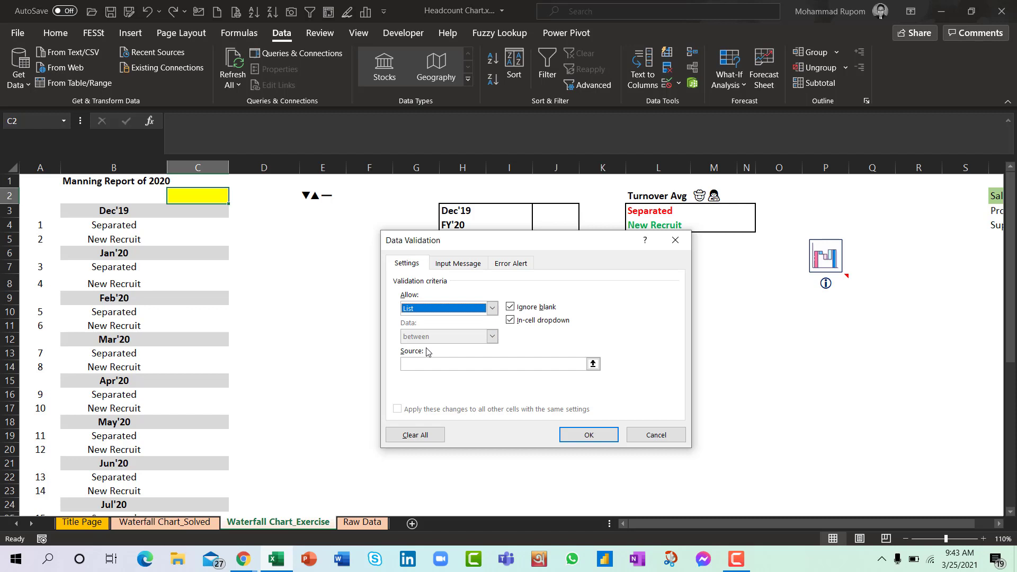
{"action": "left_click", "coordinate": [593, 364]}
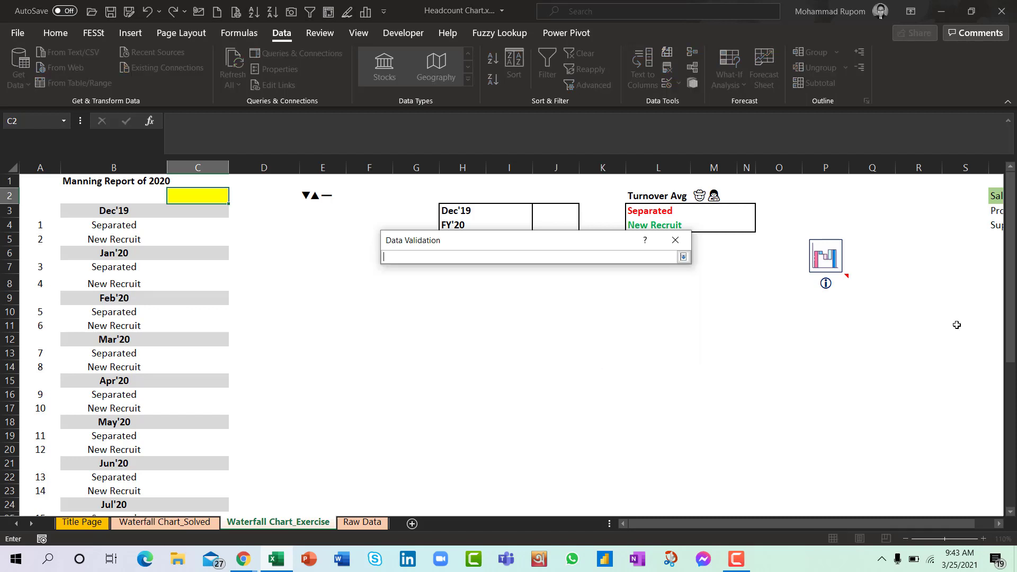
{"action": "left_click_drag", "start_coordinate": [989, 204], "coordinate": [996, 222]}
{"action": "key", "text": "Return"}
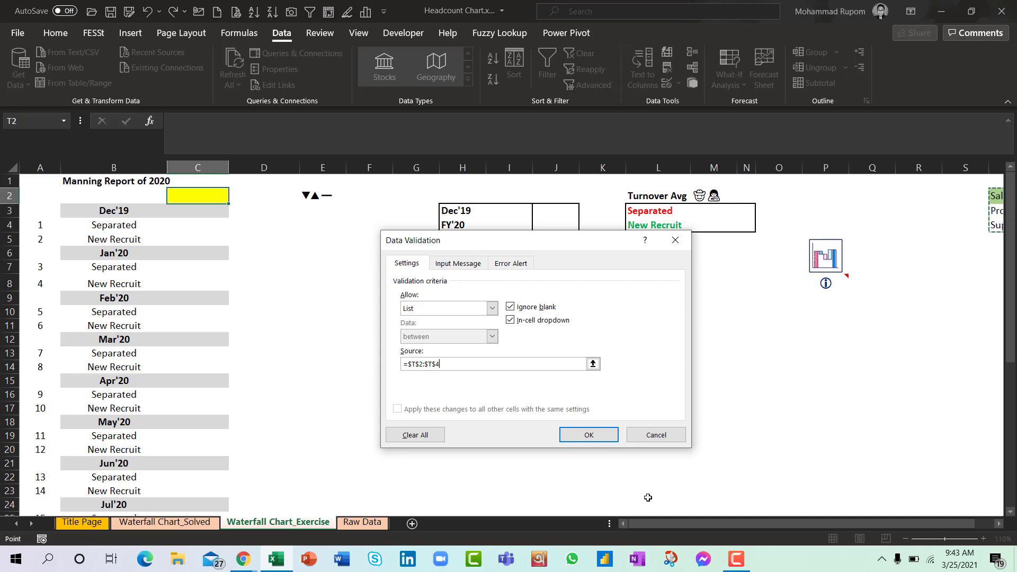
{"action": "left_click", "coordinate": [589, 435]}
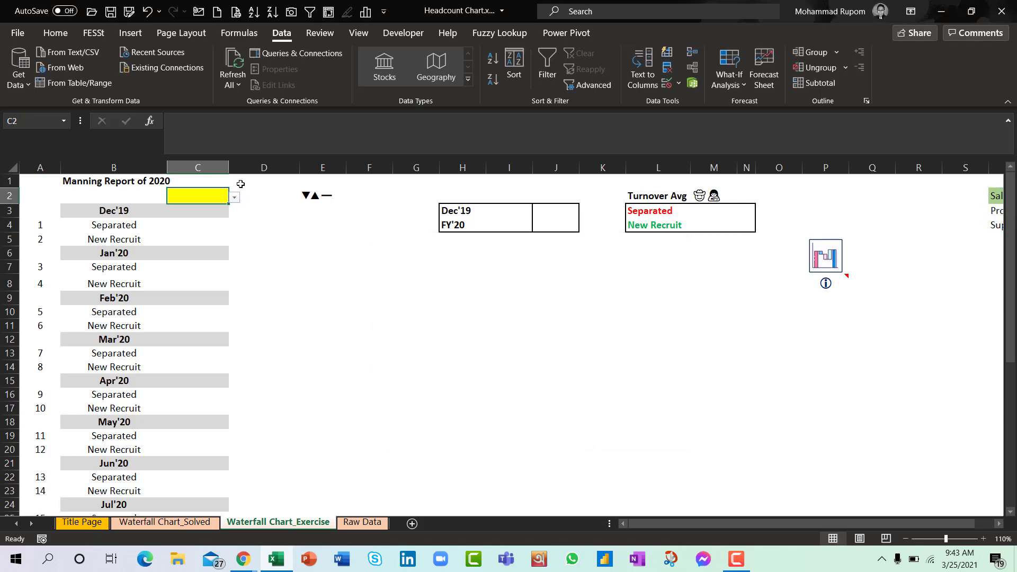
{"action": "left_click", "coordinate": [235, 197]}
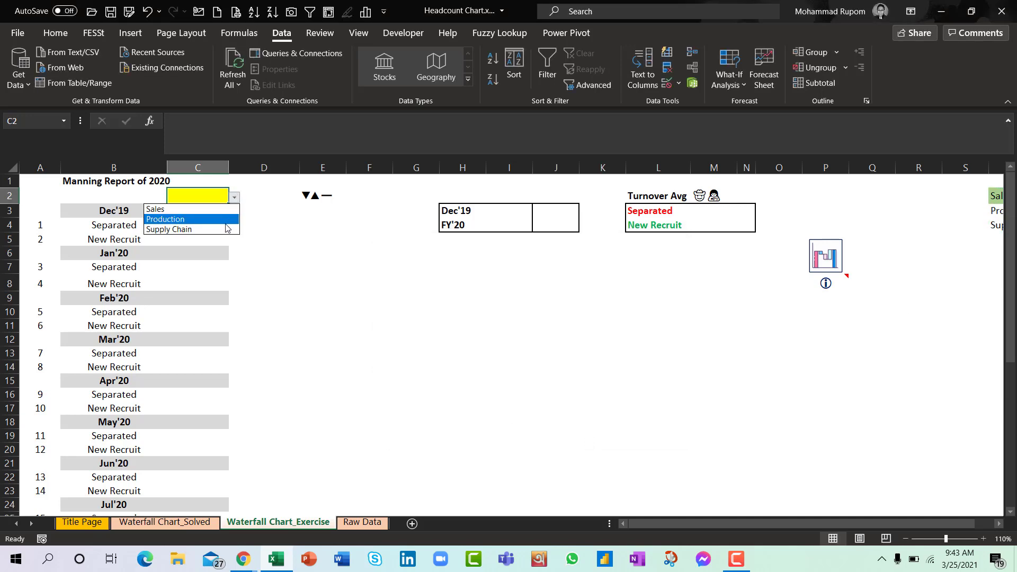
{"action": "key", "text": "Escape"}
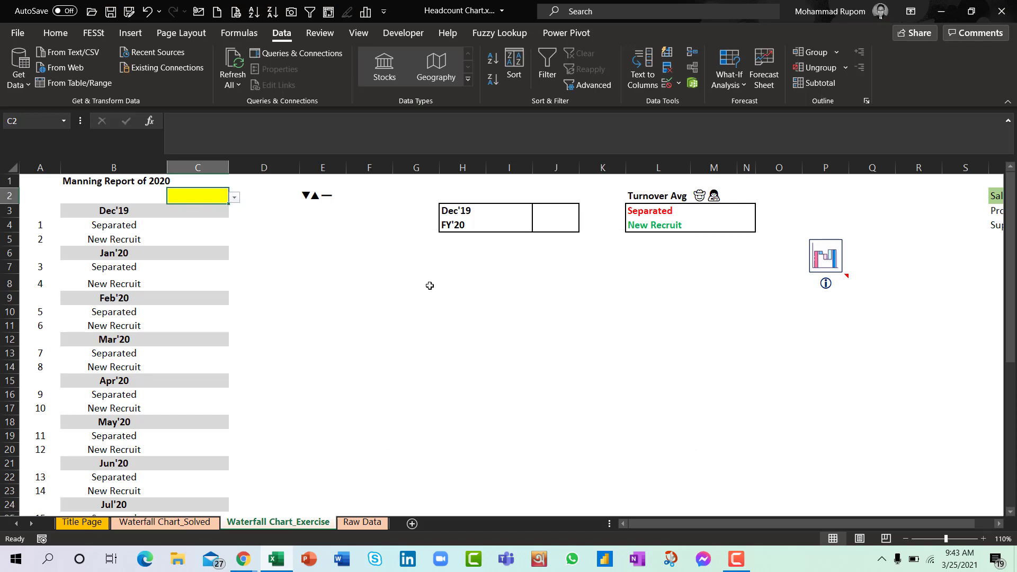
Step: Review the Sep'20 total formula on the Raw Data sheet before building the lookup
{"action": "key", "text": "Down"}
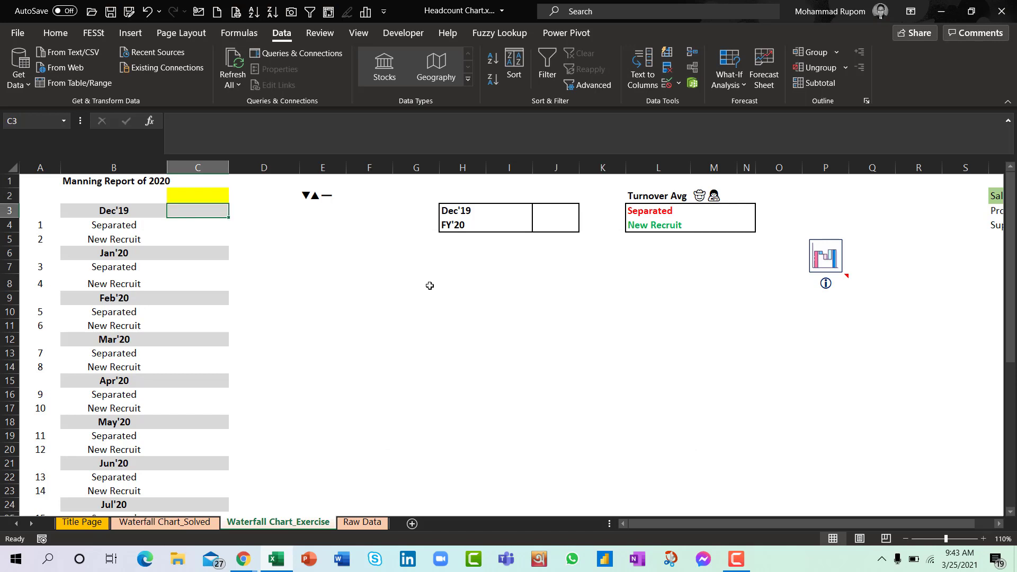
{"action": "left_click_drag", "start_coordinate": [216, 207], "coordinate": [202, 386]}
{"action": "left_click", "coordinate": [363, 522]}
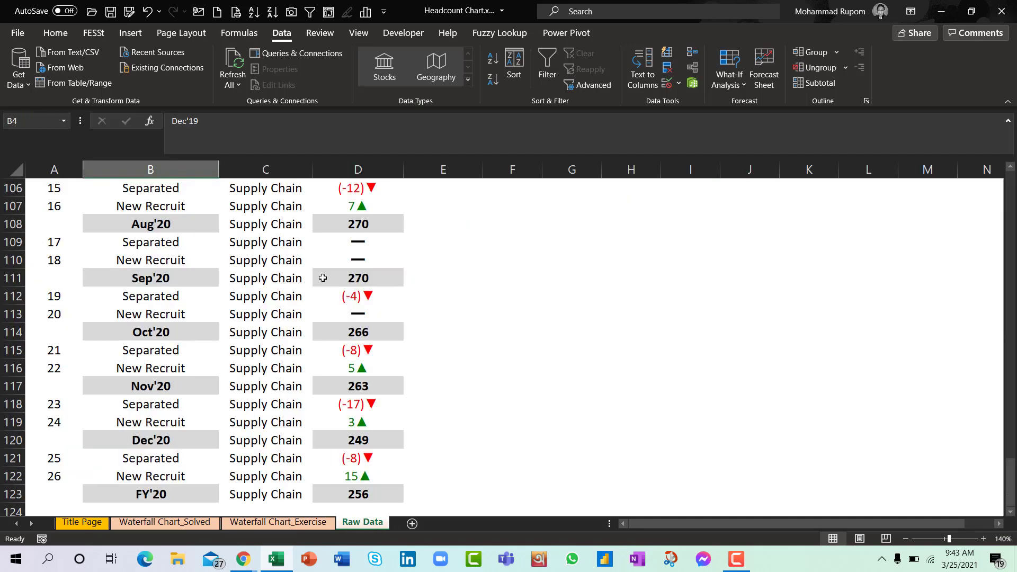
{"action": "left_click", "coordinate": [349, 269]}
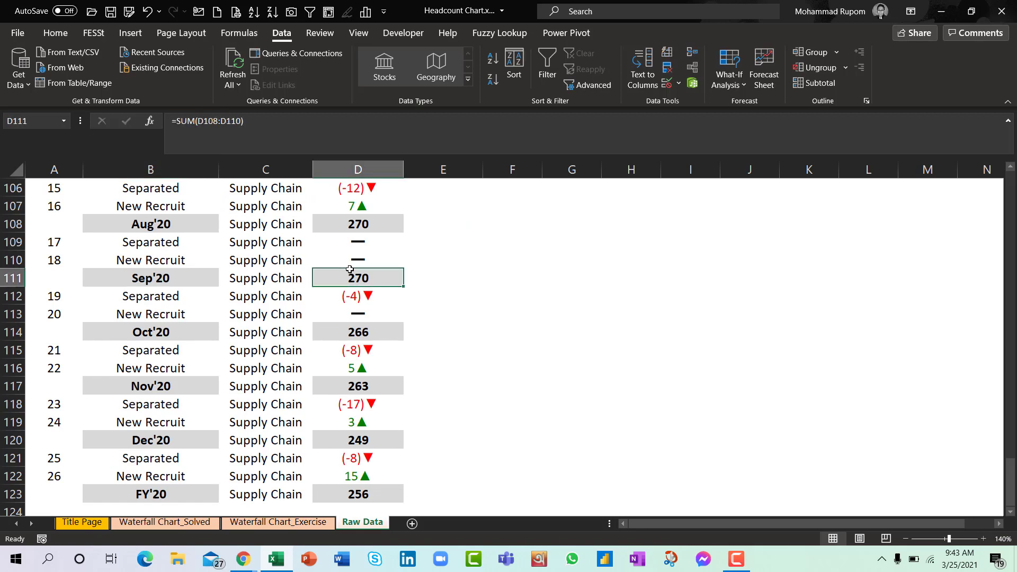
{"action": "key", "text": "ctrl+Up"}
{"action": "key", "text": "Down"}
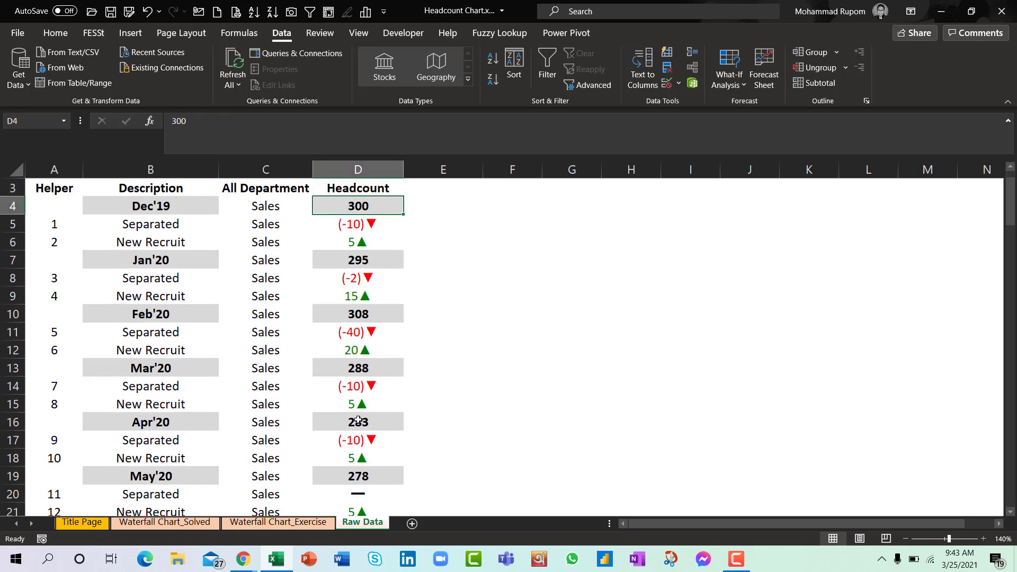
{"action": "left_click", "coordinate": [281, 523]}
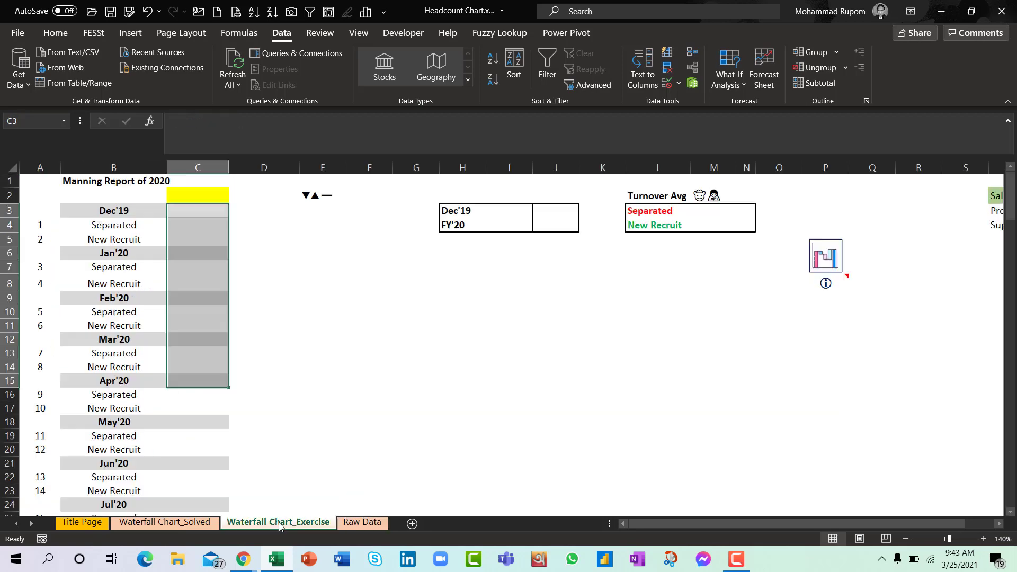
Step: Start an XLOOKUP in C3 with lookup value A3&B3&C2
{"action": "left_click", "coordinate": [191, 211]}
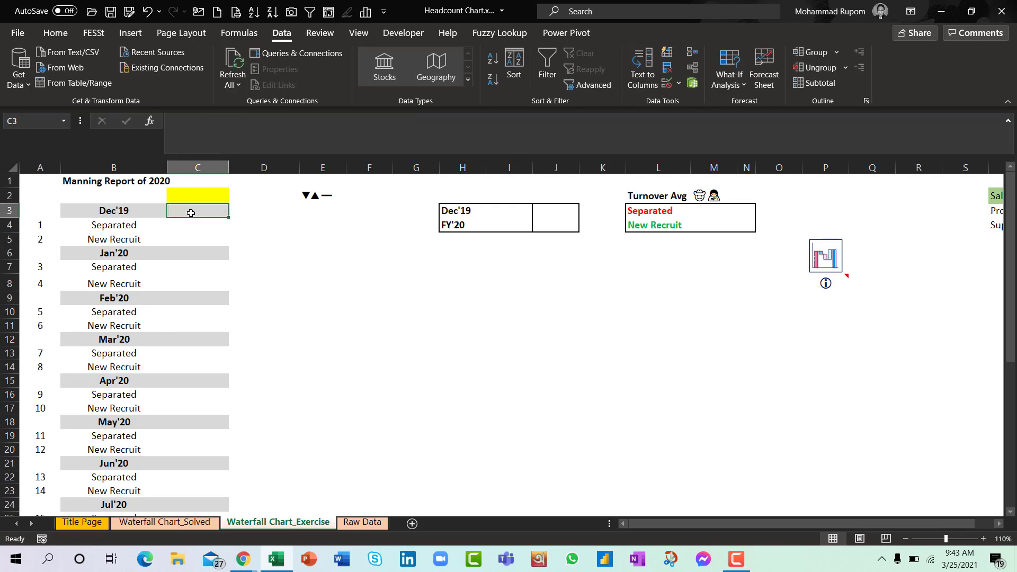
{"action": "type", "text": "=xlo"}
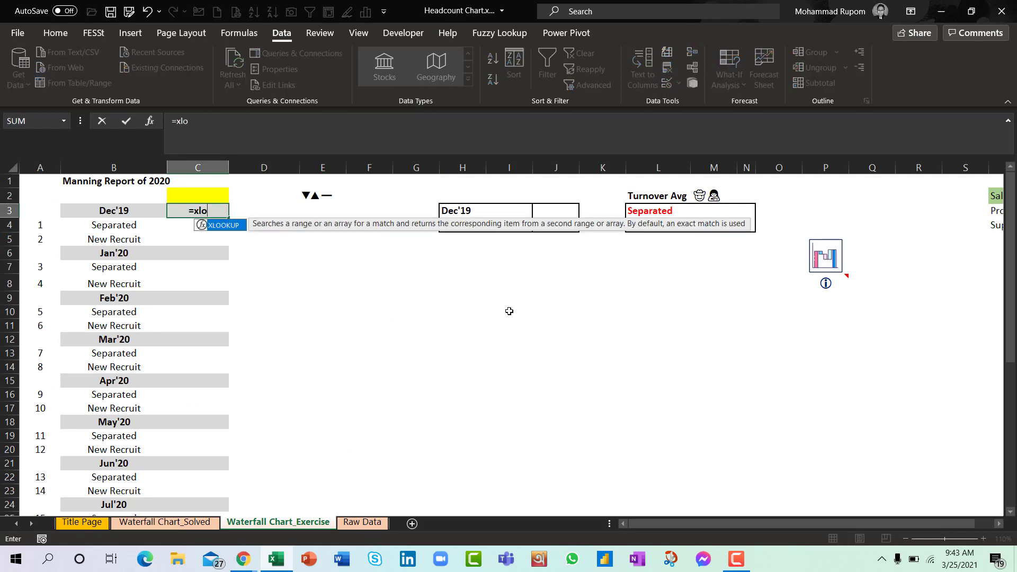
{"action": "key", "text": "Tab"}
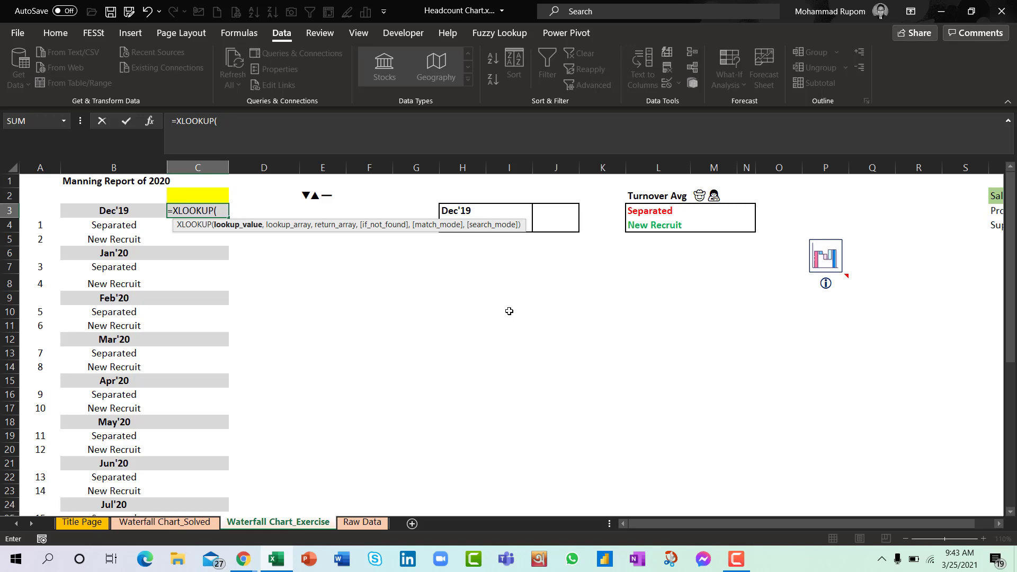
{"action": "key", "text": "Left"}
{"action": "key", "text": "Left"}
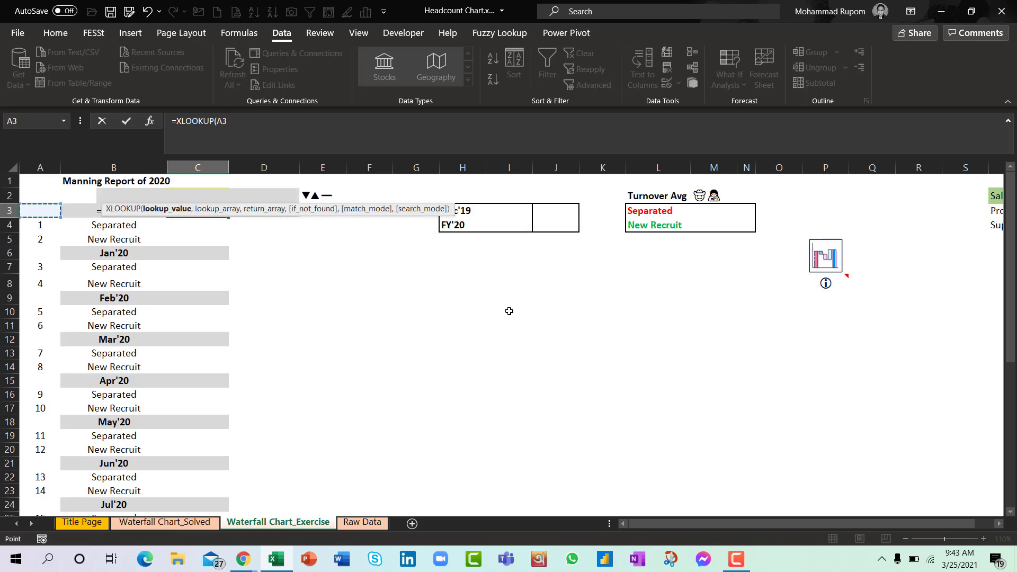
{"action": "type", "text": "&"}
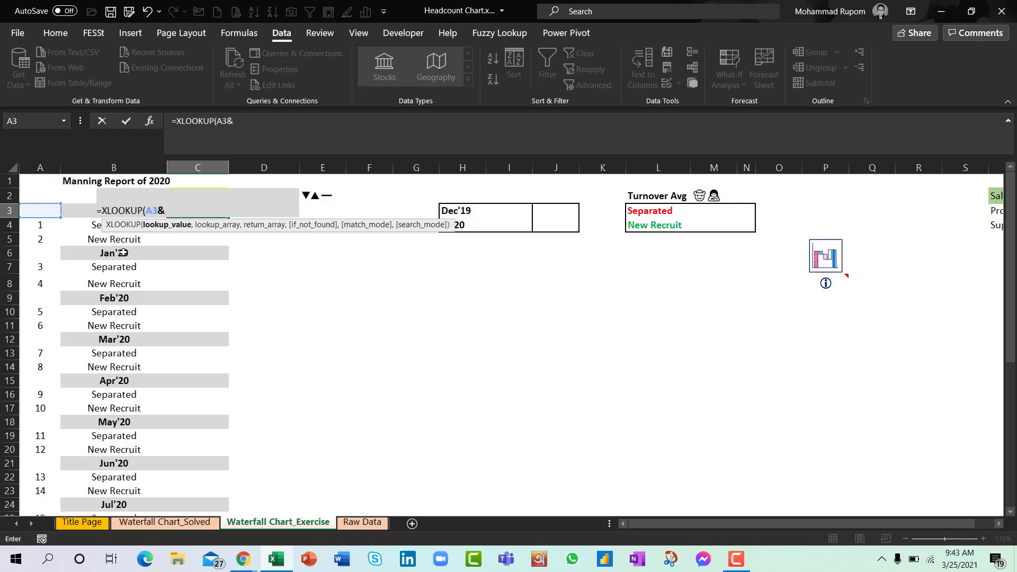
{"action": "left_click", "coordinate": [83, 210]}
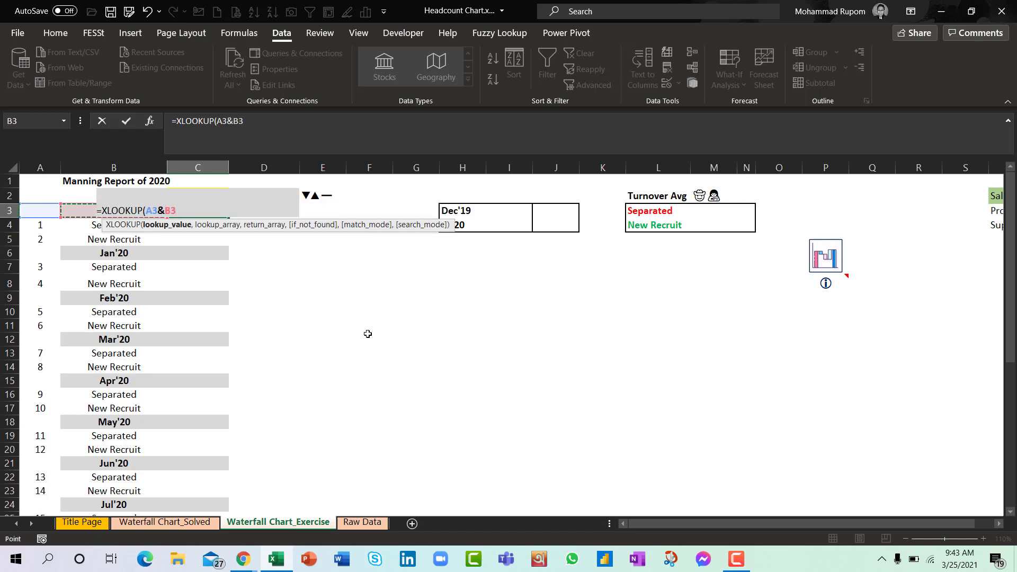
{"action": "type", "text": "&"}
{"action": "left_click", "coordinate": [204, 196]}
{"action": "type", "text": ","}
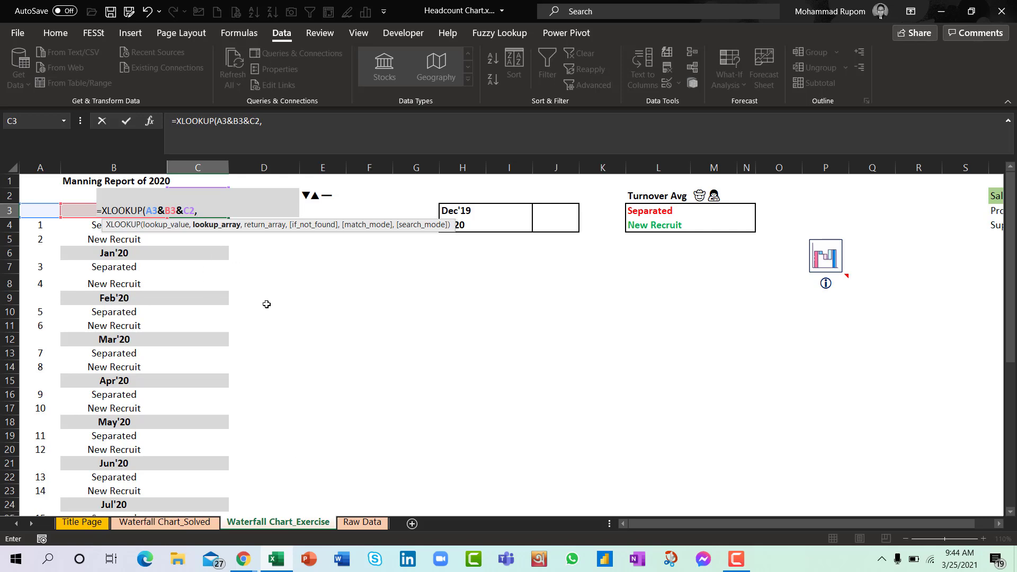
Step: Build the lookup array from Raw Data $A$4:$A$123 joined with $B$4:$B$123
{"action": "left_click", "coordinate": [363, 523]}
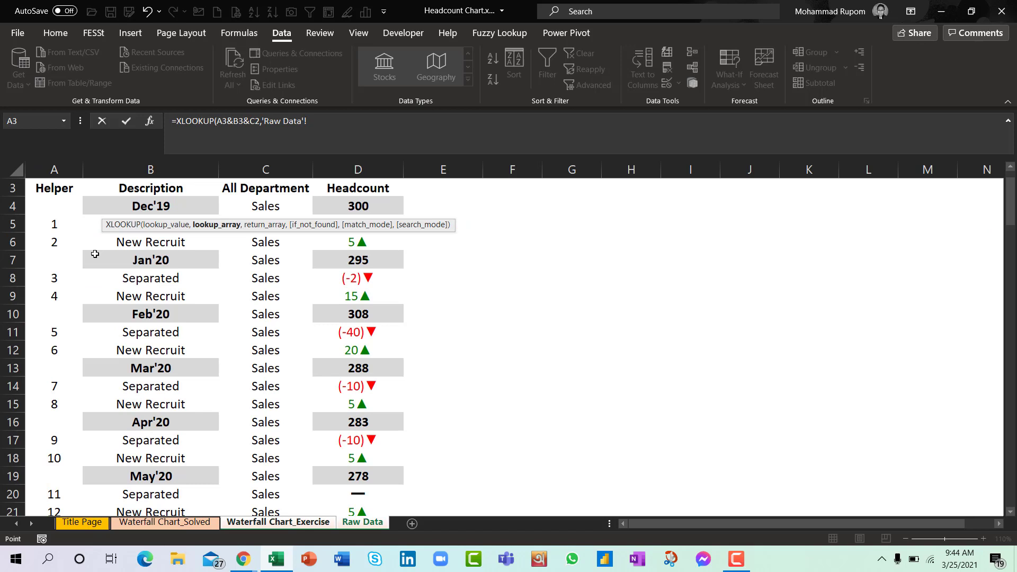
{"action": "left_click", "coordinate": [65, 207]}
{"action": "left_click_drag", "start_coordinate": [64, 208], "coordinate": [65, 515]}
{"action": "key", "text": "ctrl+shift+Down"}
{"action": "key", "text": "ctrl+shift+Down"}
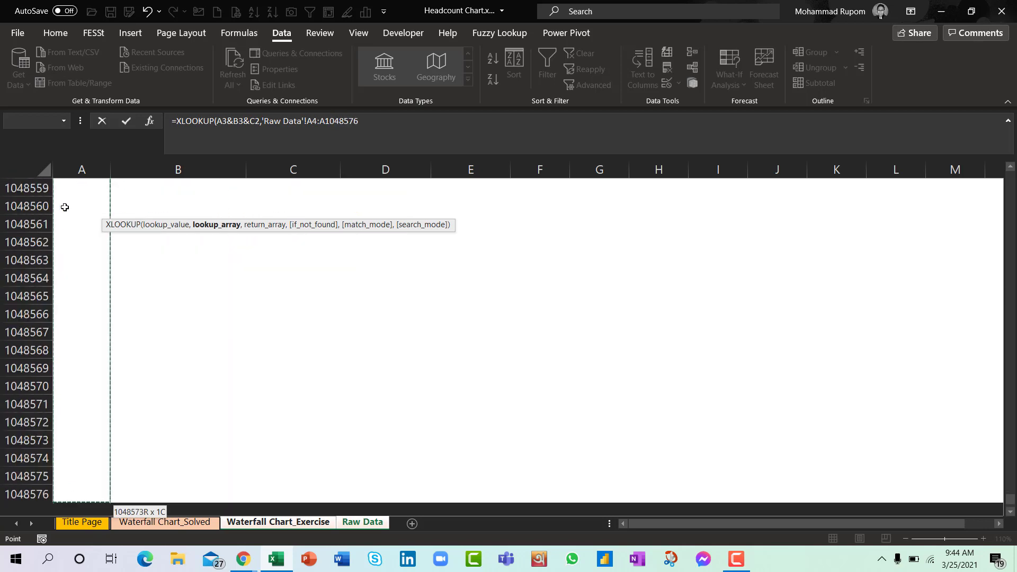
{"action": "key", "text": "ctrl+shift+Up"}
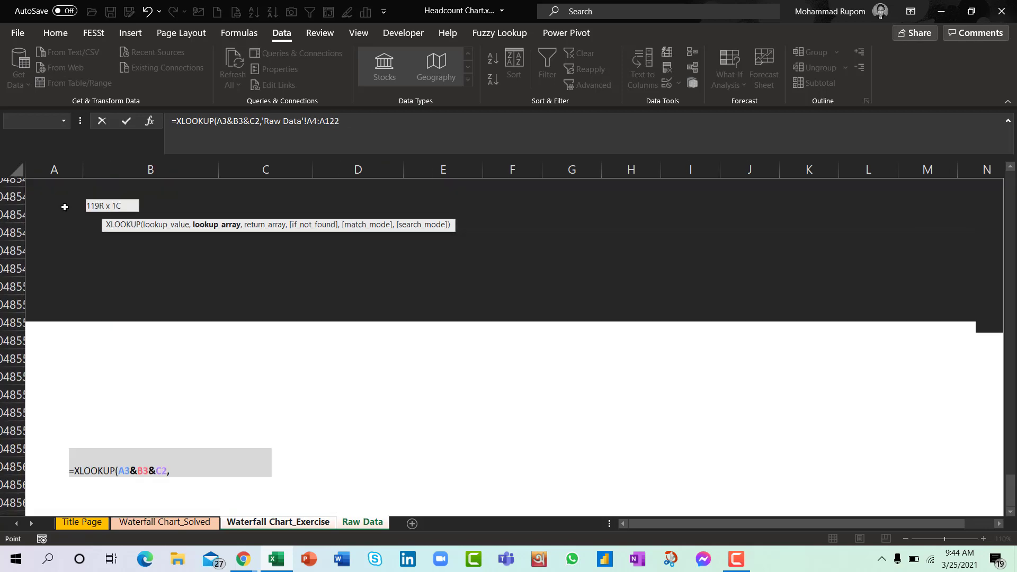
{"action": "key", "text": "shift+Down"}
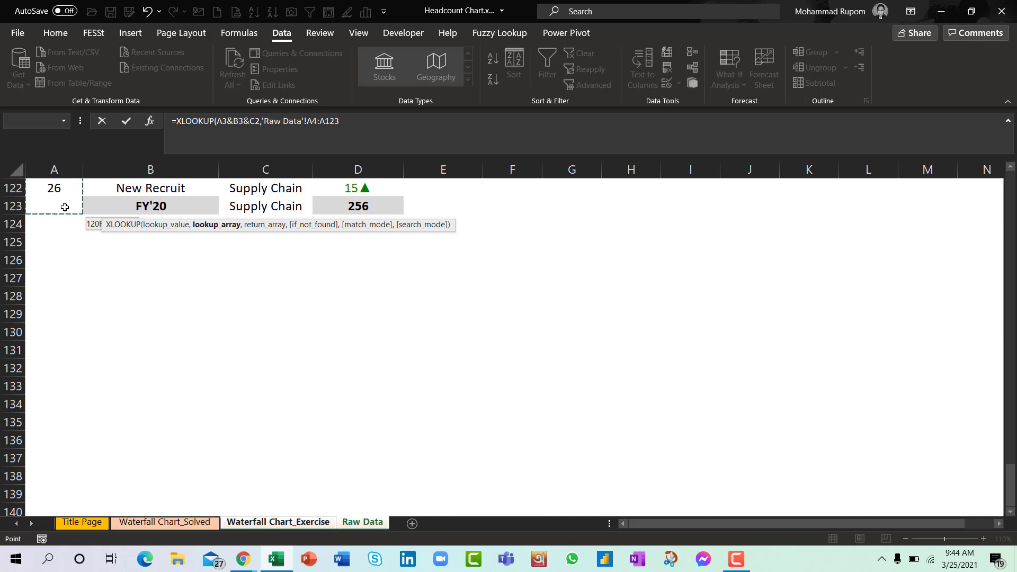
{"action": "key", "text": "F4"}
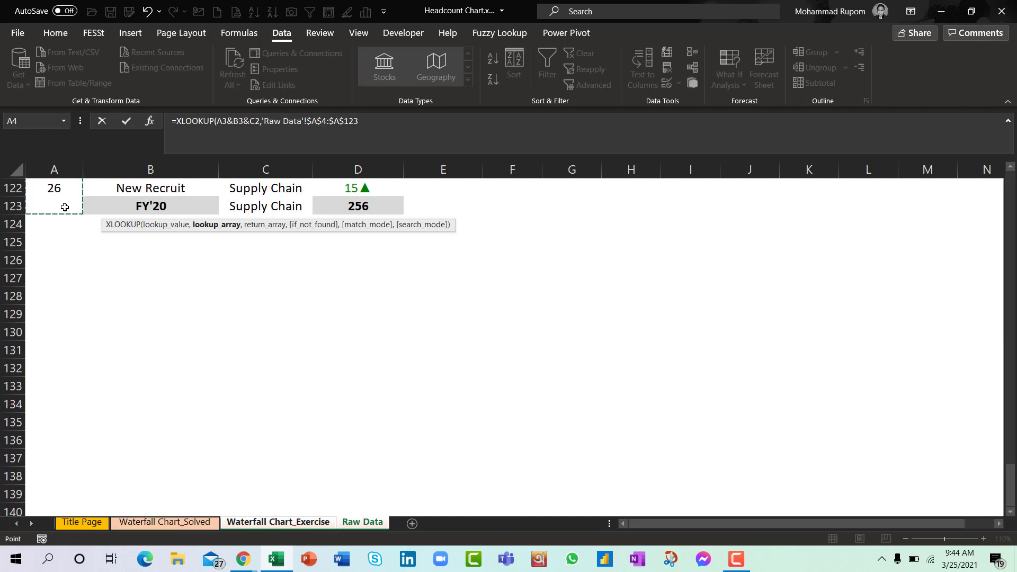
{"action": "type", "text": "&"}
{"action": "left_click", "coordinate": [177, 204]}
{"action": "key", "text": "ctrl+shift+Up"}
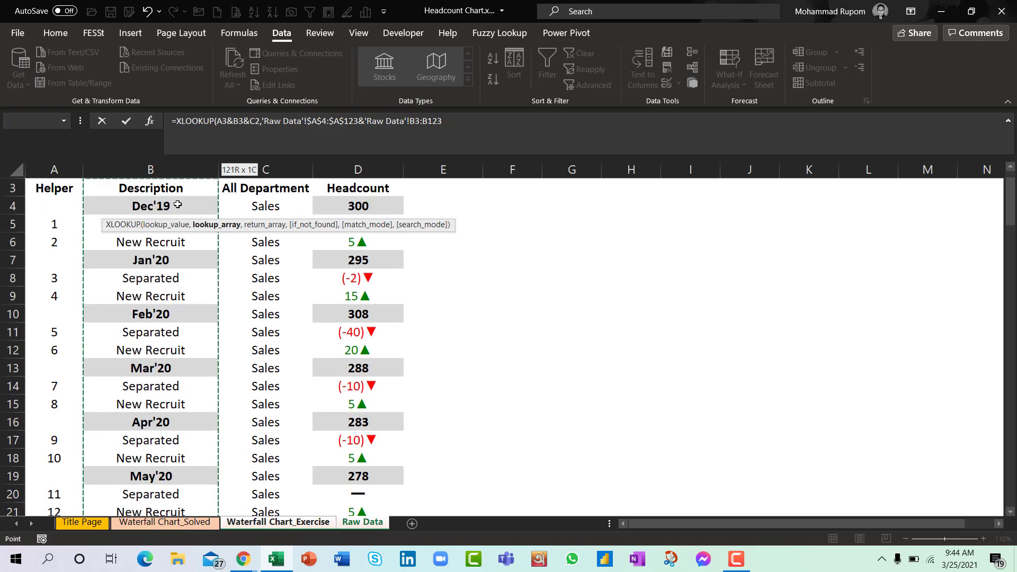
{"action": "key", "text": "shift+Down"}
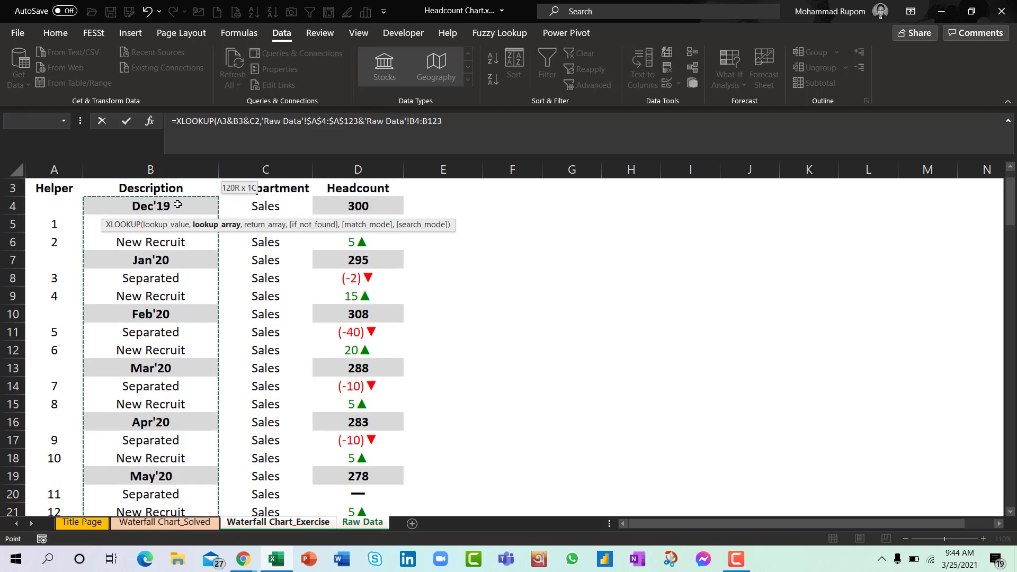
{"action": "key", "text": "F4"}
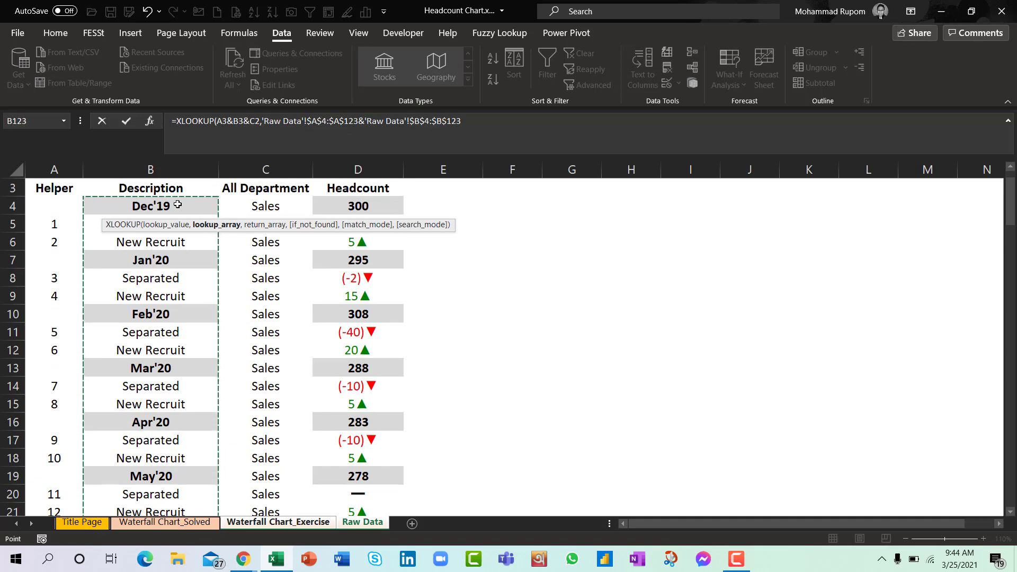
{"action": "type", "text": "&"}
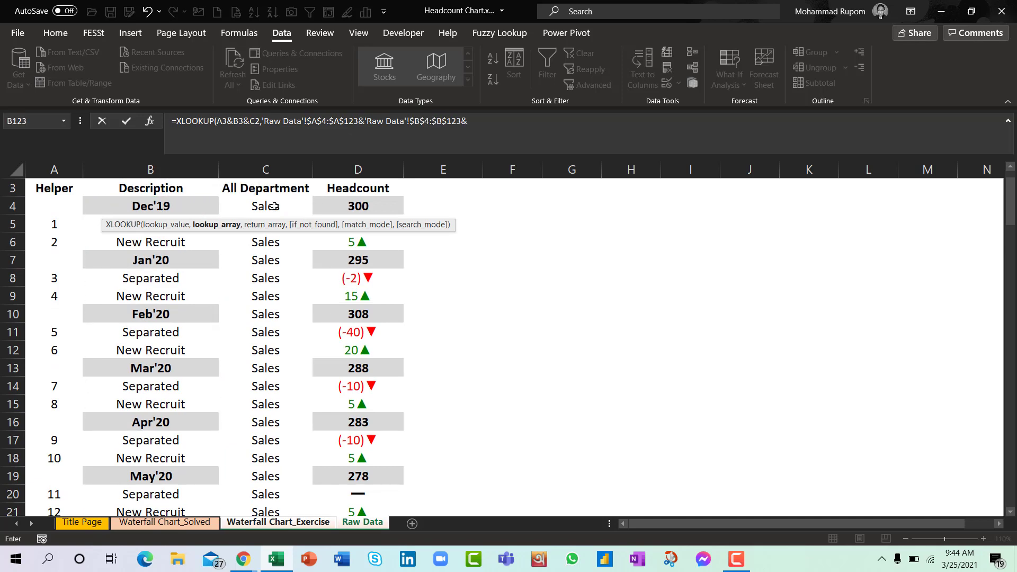
Step: Add $C$4:$C$123 to the array, return Headcount $D$4:$D$123, and commit the formula
{"action": "left_click", "coordinate": [269, 206]}
{"action": "key", "text": "ctrl+shift+Down"}
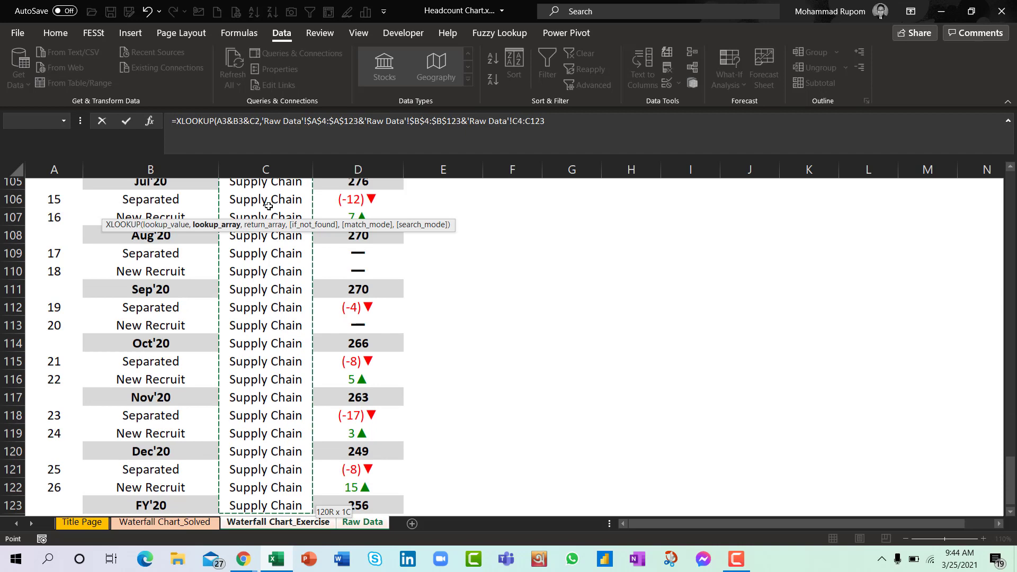
{"action": "key", "text": "F4"}
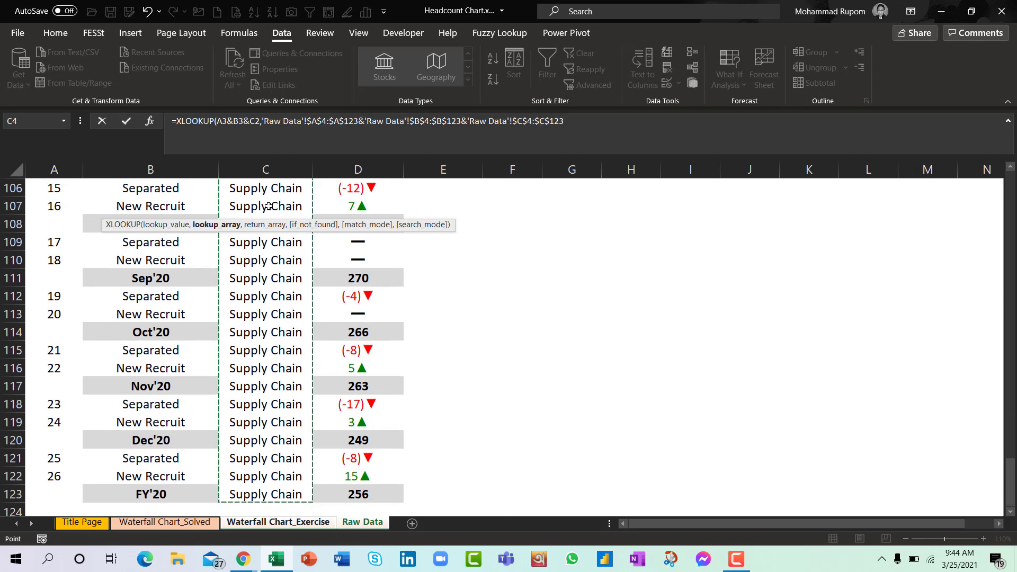
{"action": "type", "text": ","}
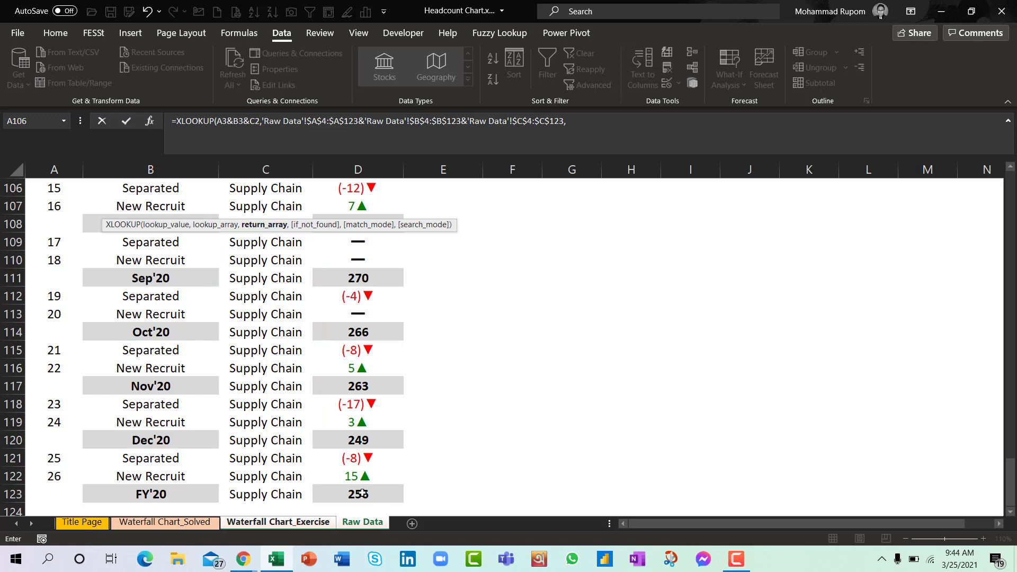
{"action": "left_click", "coordinate": [358, 494]}
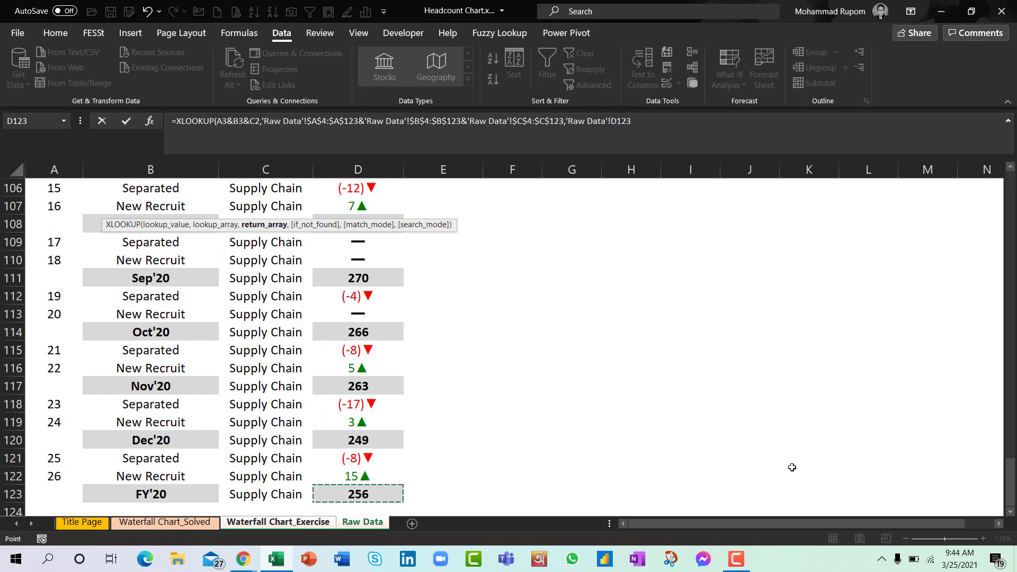
{"action": "key", "text": "ctrl+shift+Up"}
{"action": "key", "text": "shift+Down"}
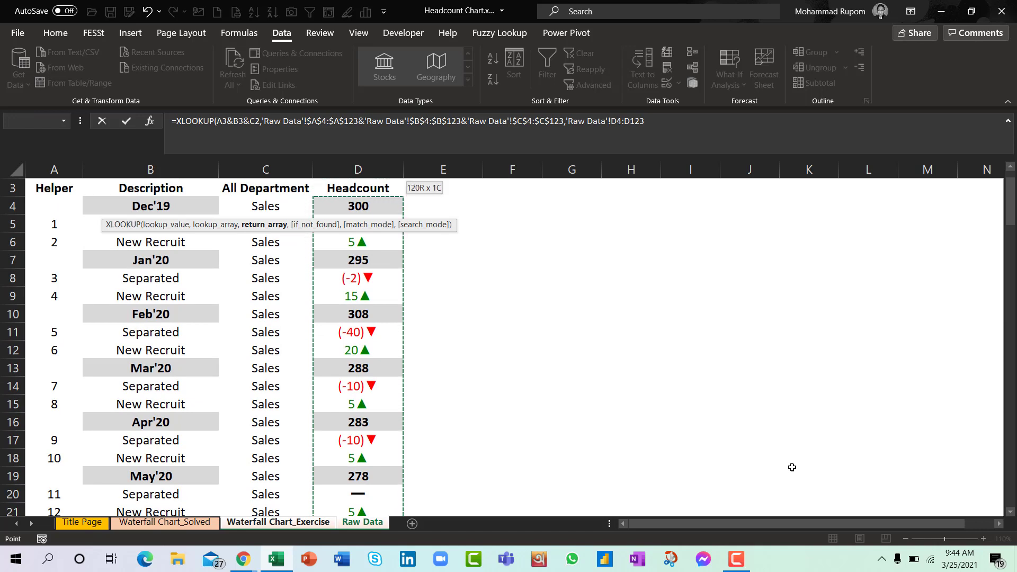
{"action": "key", "text": "F4"}
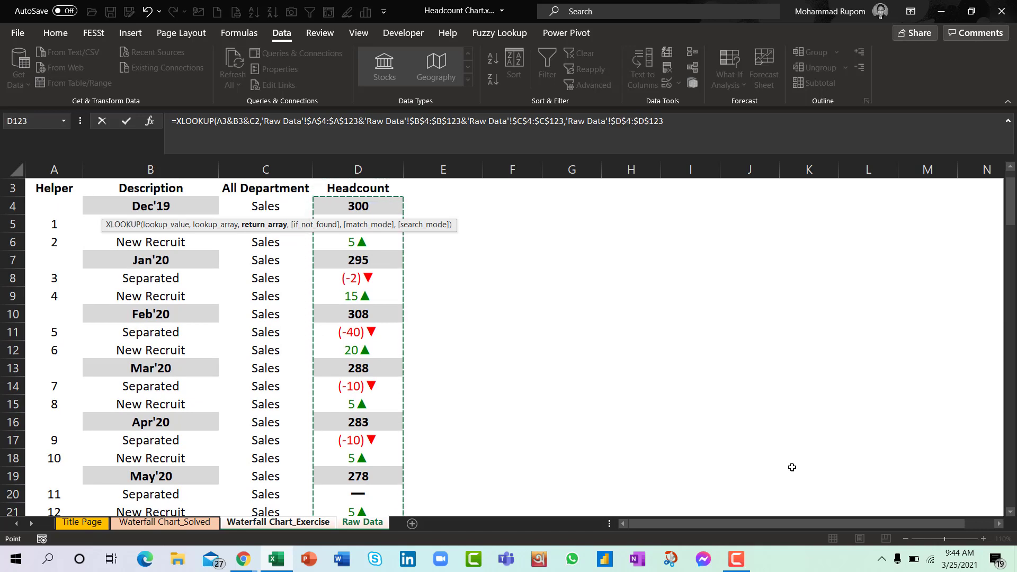
{"action": "type", "text": ")"}
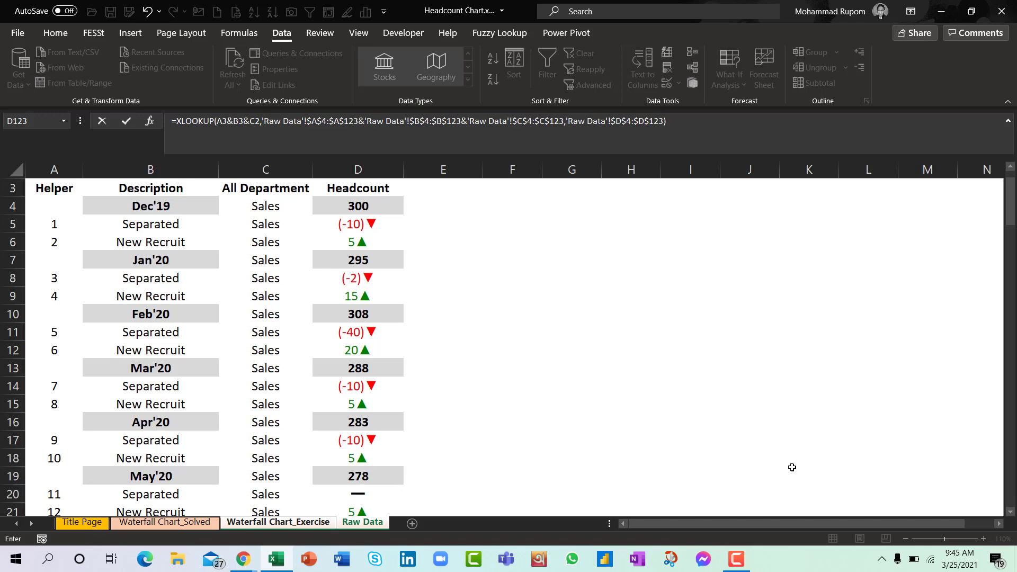
{"action": "key", "text": "Return"}
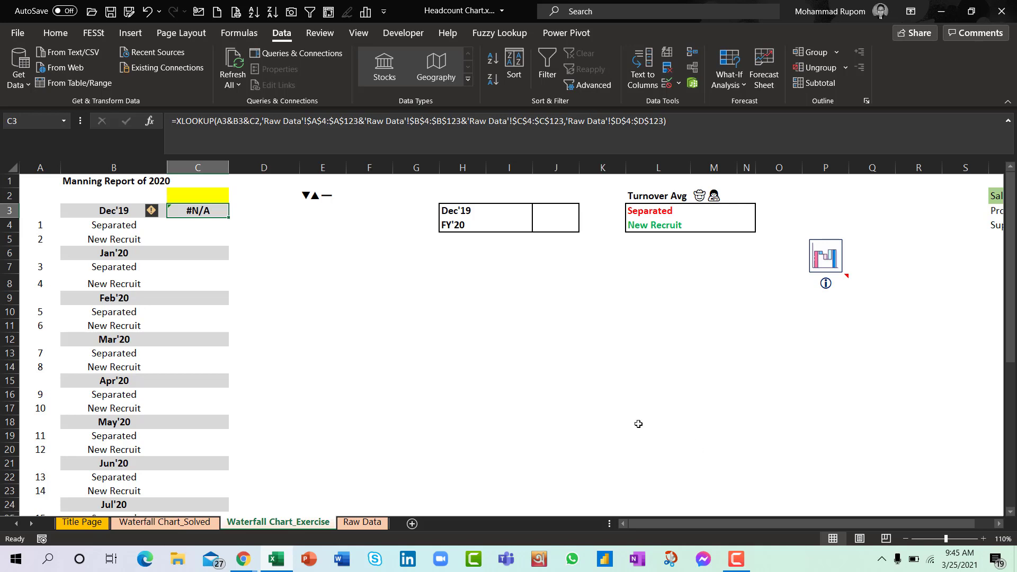
Step: Choose Sales in C2 so C3 returns 300, then copy C3's formula
{"action": "left_click", "coordinate": [219, 194]}
{"action": "left_click", "coordinate": [236, 201]}
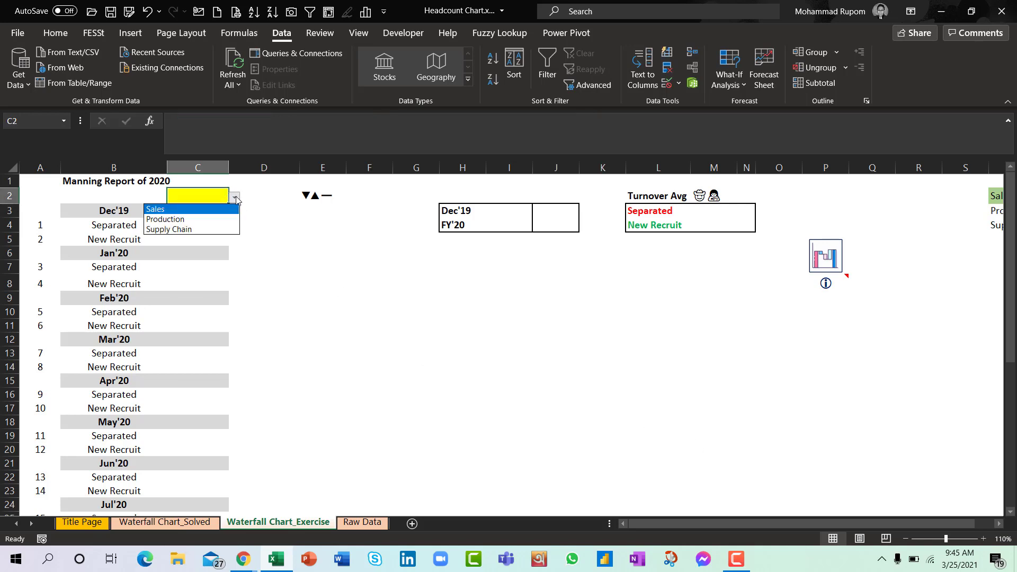
{"action": "left_click", "coordinate": [219, 208]}
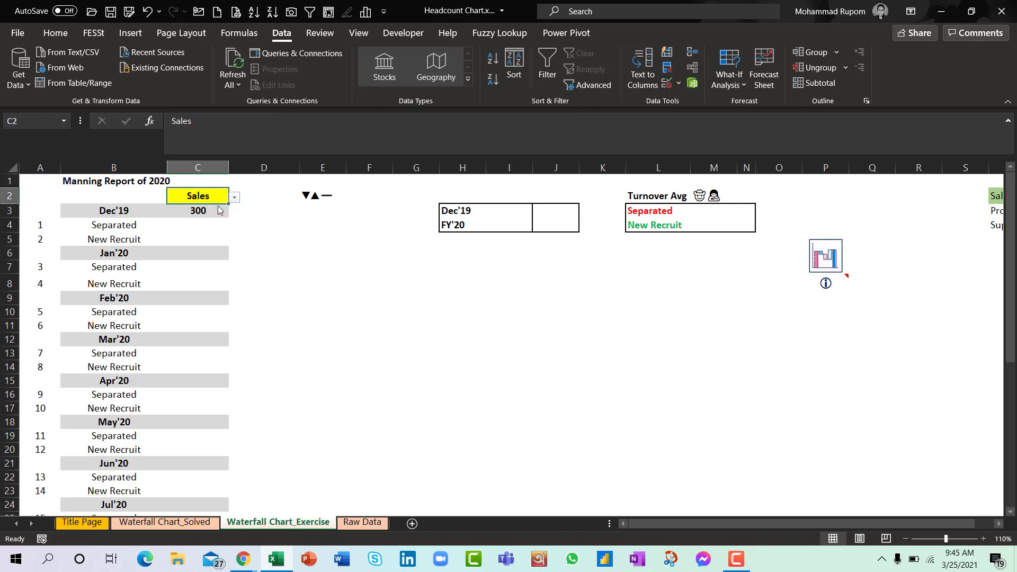
{"action": "left_click", "coordinate": [206, 211]}
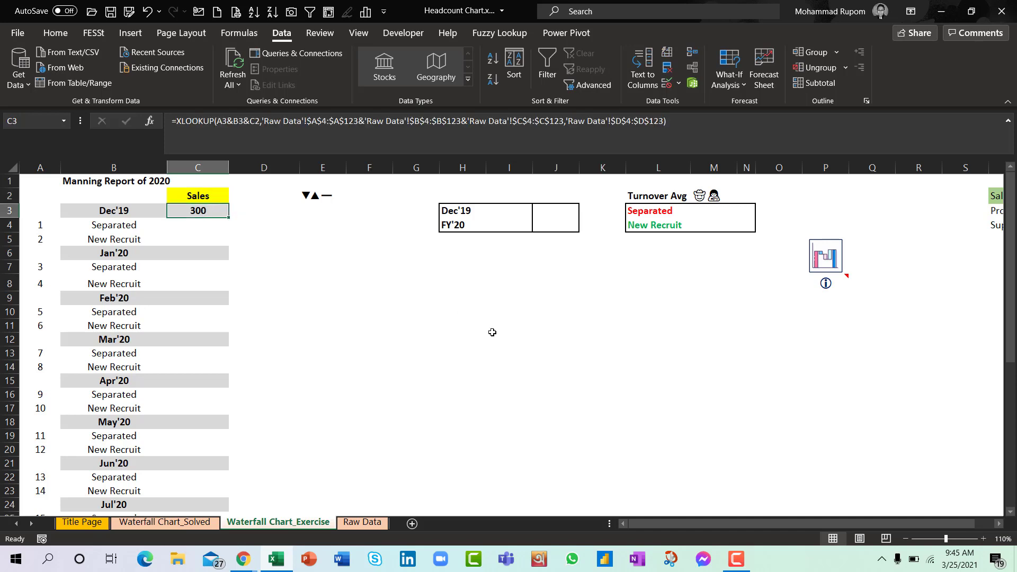
{"action": "key", "text": "ctrl+c"}
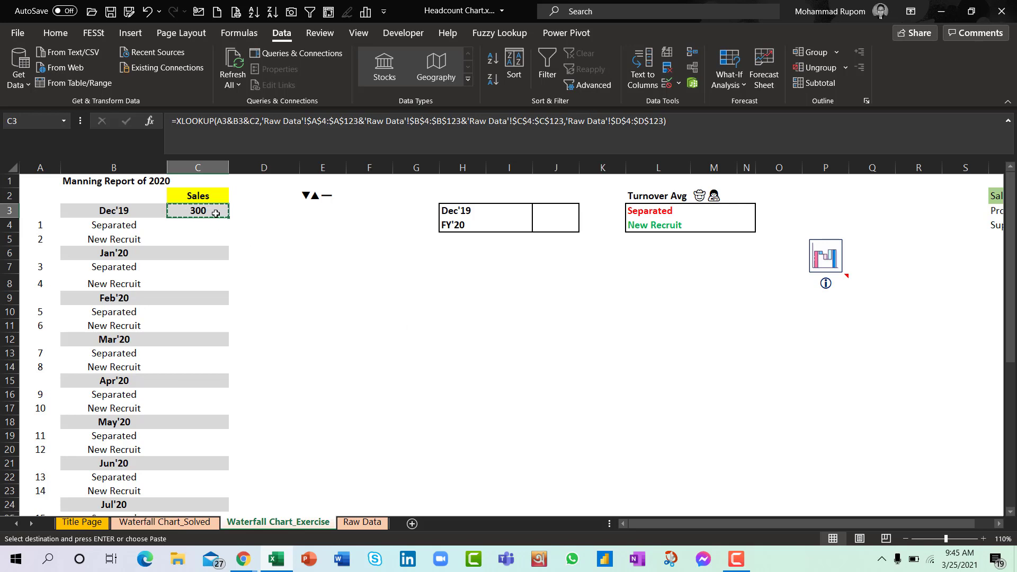
Step: Paste C3's formula as formulas only into C3:C42
{"action": "left_click_drag", "start_coordinate": [214, 213], "coordinate": [195, 486]}
{"action": "right_click", "coordinate": [195, 486]}
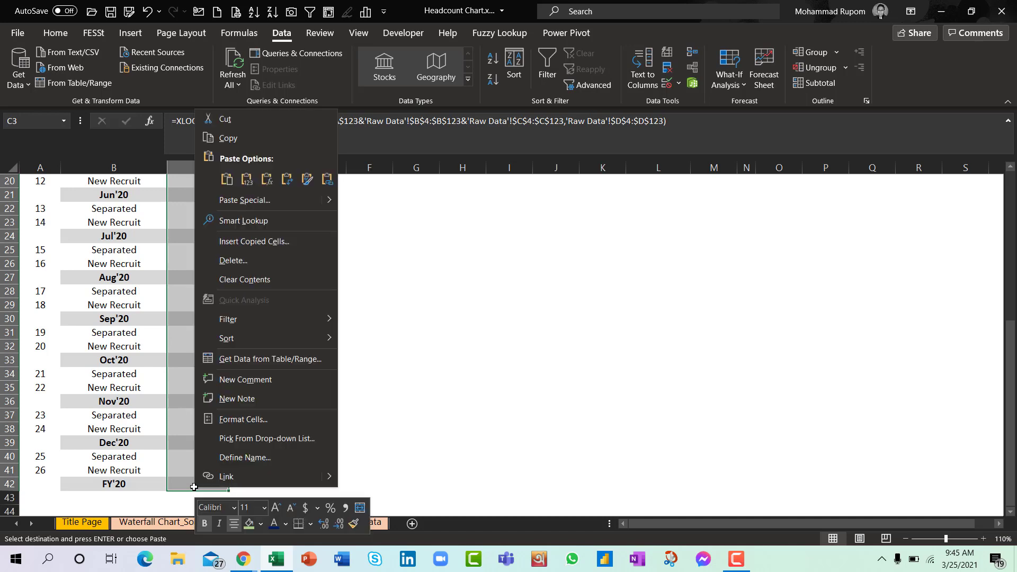
{"action": "left_click", "coordinate": [268, 180]}
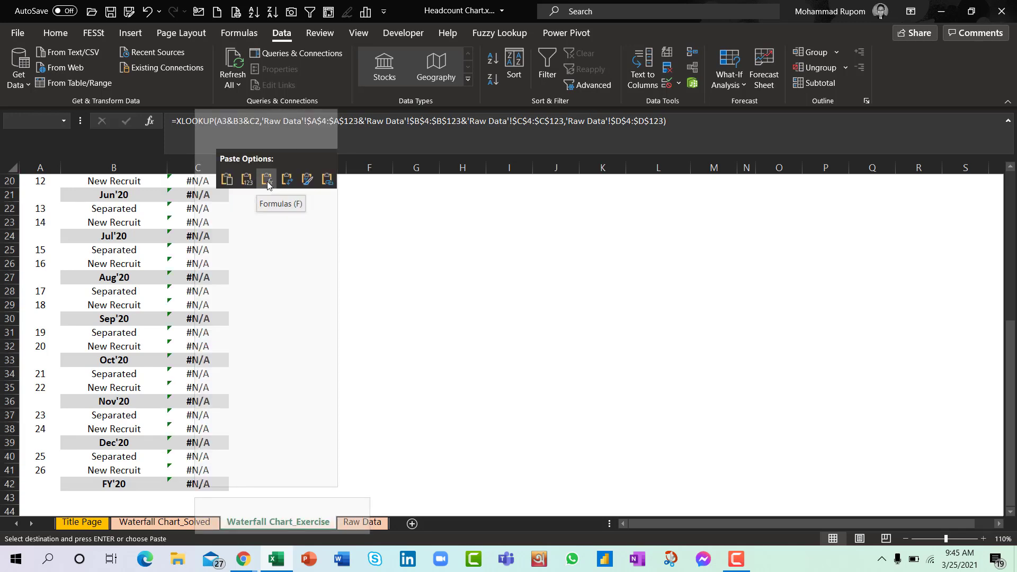
{"action": "scroll", "coordinate": [561, 345], "scroll_direction": "up", "scroll_amount": 6}
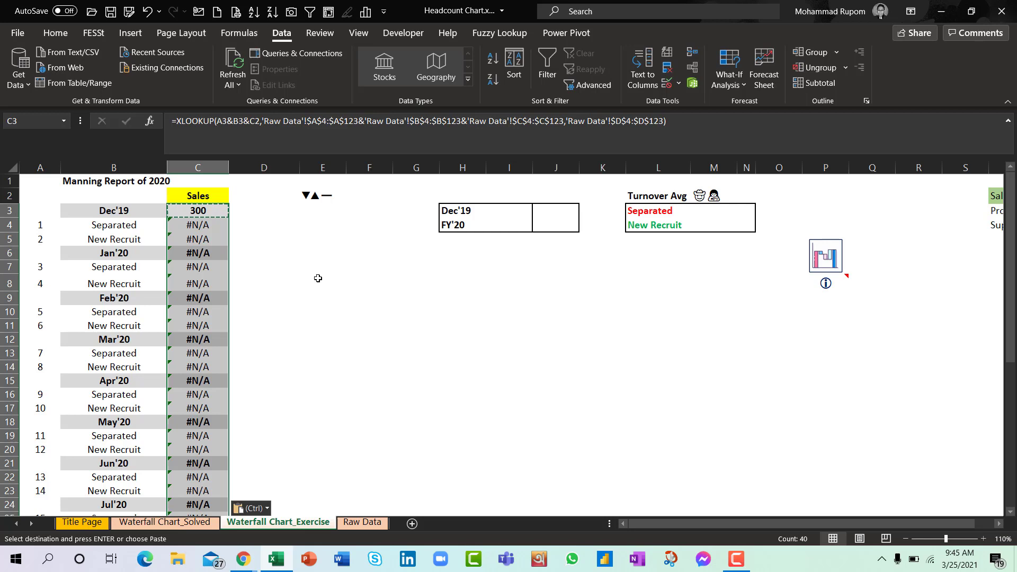
{"action": "left_click", "coordinate": [194, 211]}
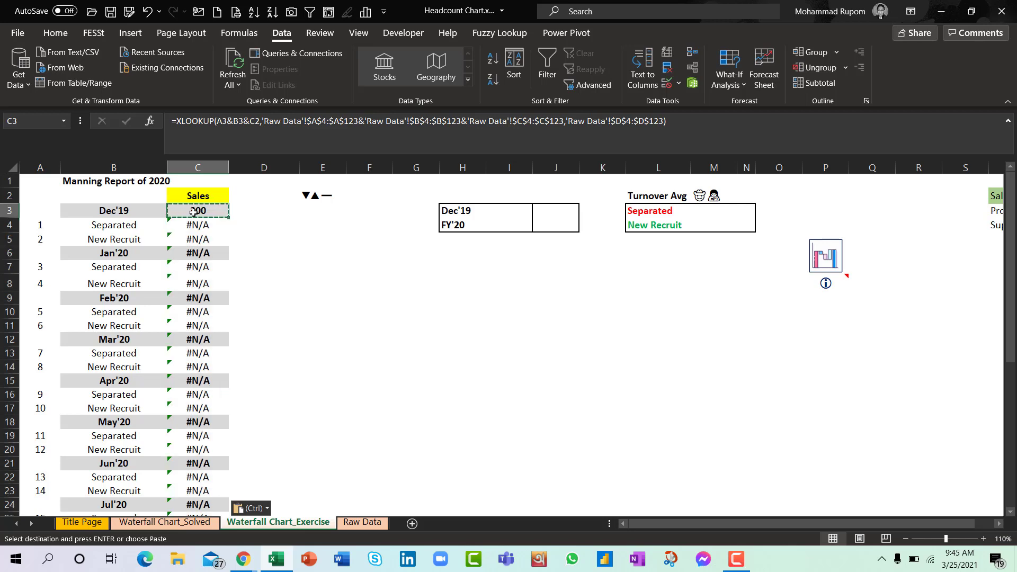
Step: Change C2 to $C$2 in C3's formula and paste it as formulas down to C42
{"action": "left_click", "coordinate": [256, 122]}
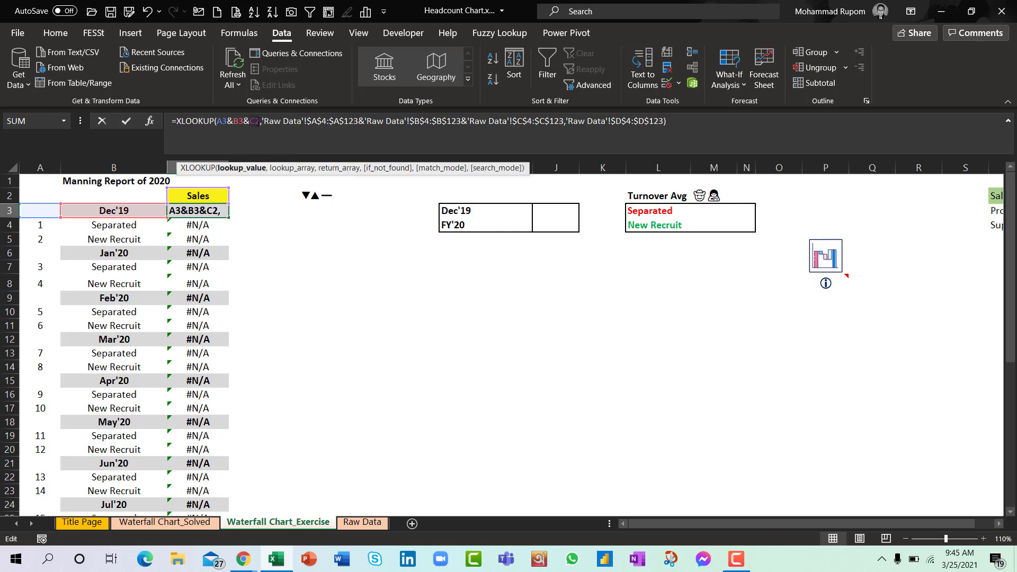
{"action": "key", "text": "F4"}
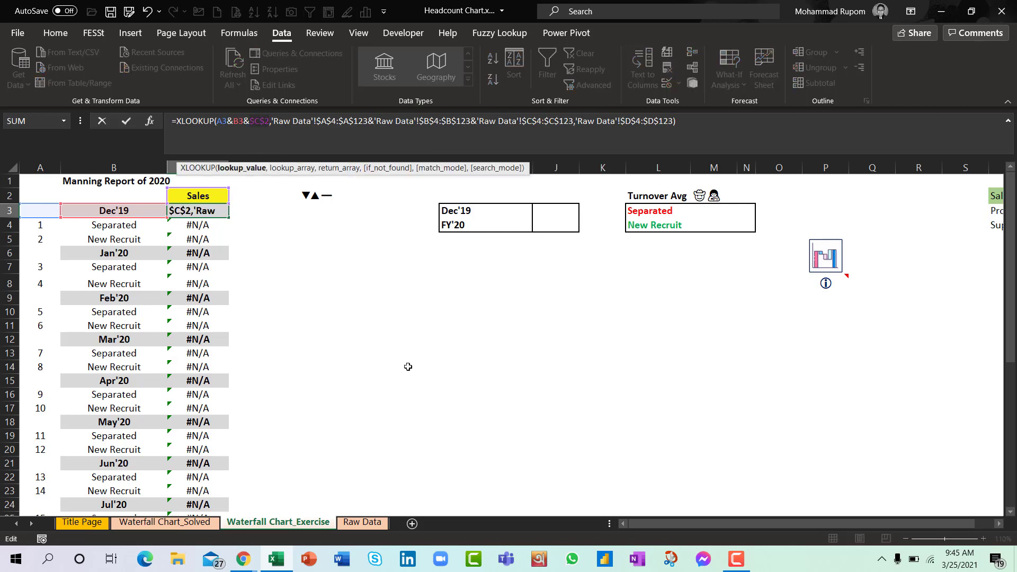
{"action": "key", "text": "ctrl+Return"}
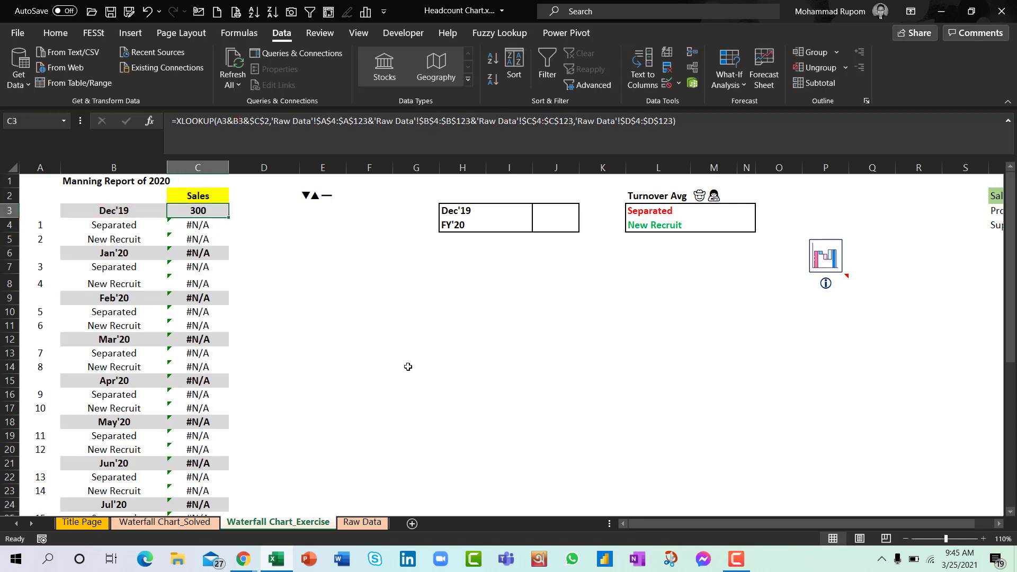
{"action": "key", "text": "ctrl+c"}
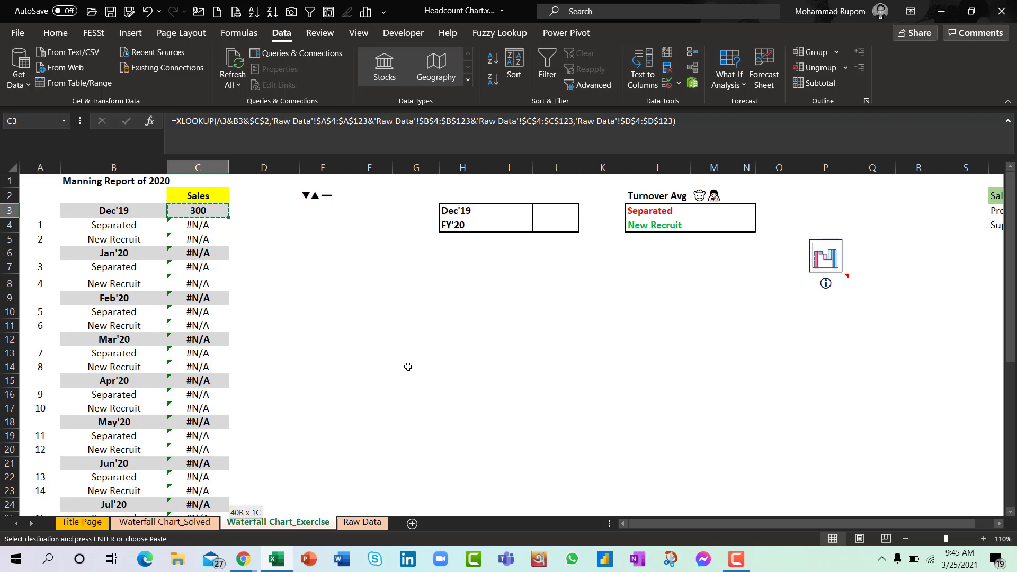
{"action": "key", "text": "ctrl+shift+Down"}
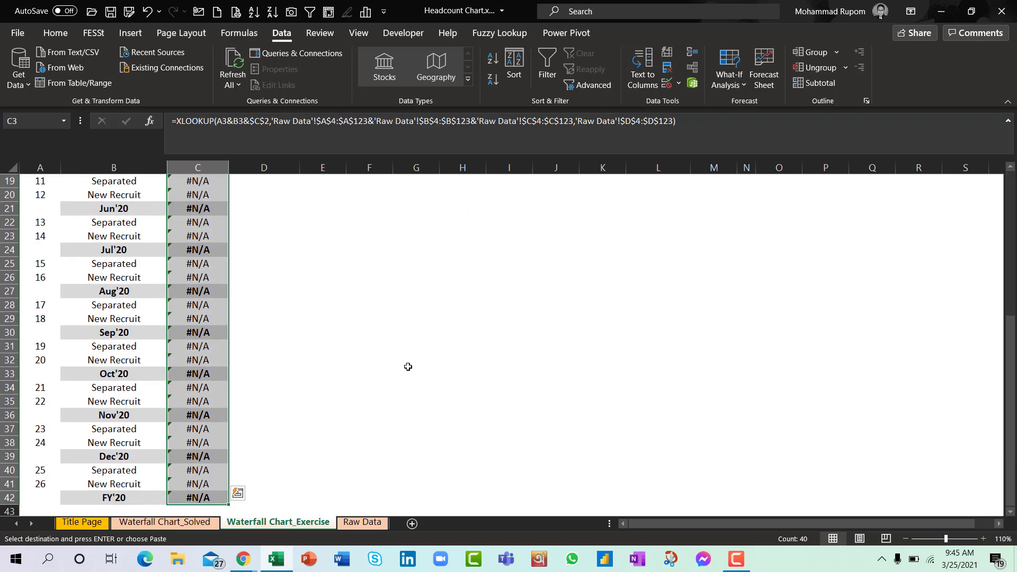
{"action": "right_click", "coordinate": [199, 345]}
{"action": "left_click", "coordinate": [274, 236]}
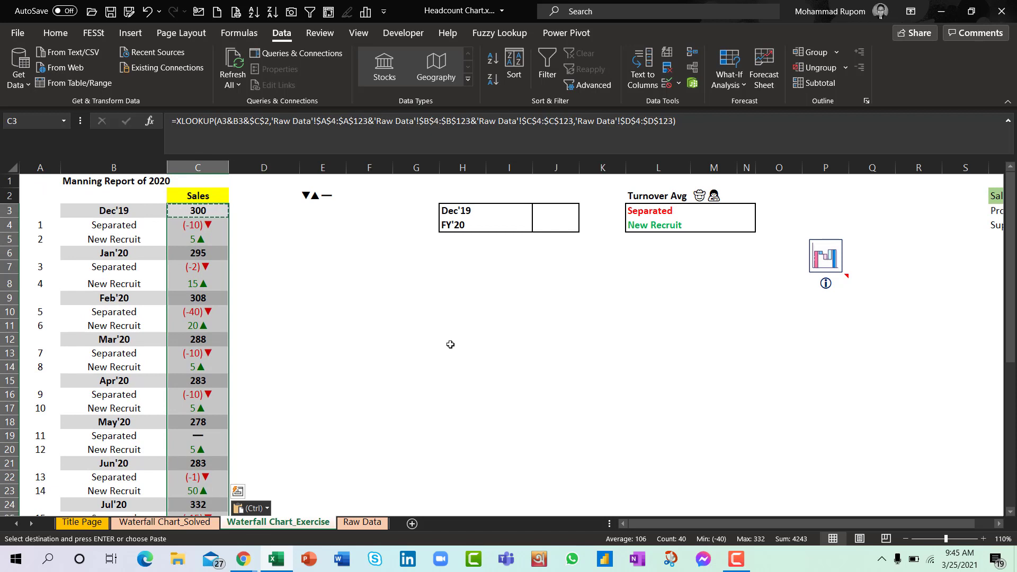
Step: Select the month labels and headcount figures from Dec'19 to FY'20 in columns B–C
{"action": "left_click", "coordinate": [128, 211]}
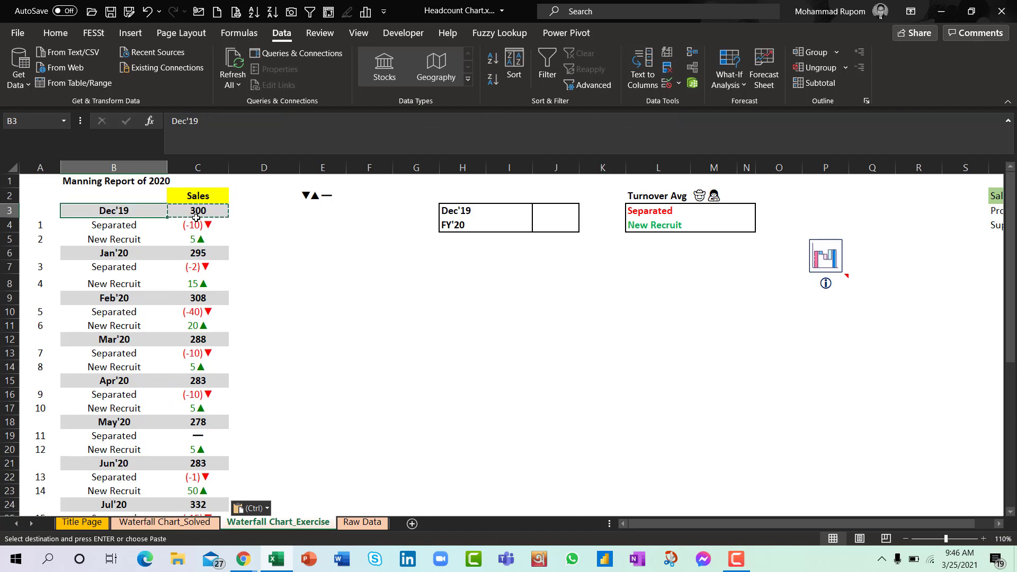
{"action": "left_click_drag", "start_coordinate": [196, 218], "coordinate": [182, 468]}
{"action": "key", "text": "ctrl+v"}
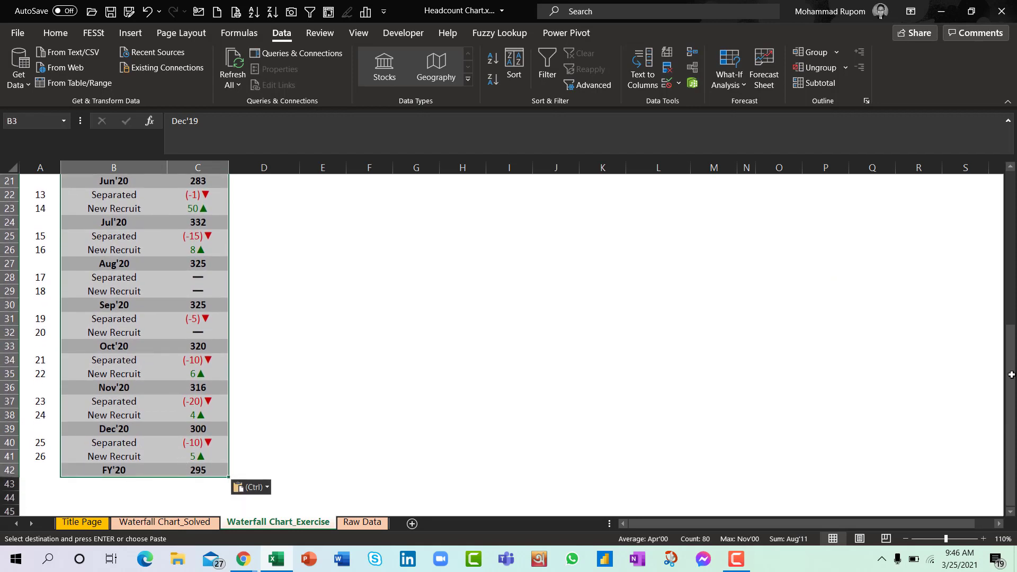
{"action": "left_click_drag", "start_coordinate": [1011, 375], "coordinate": [1012, 220]}
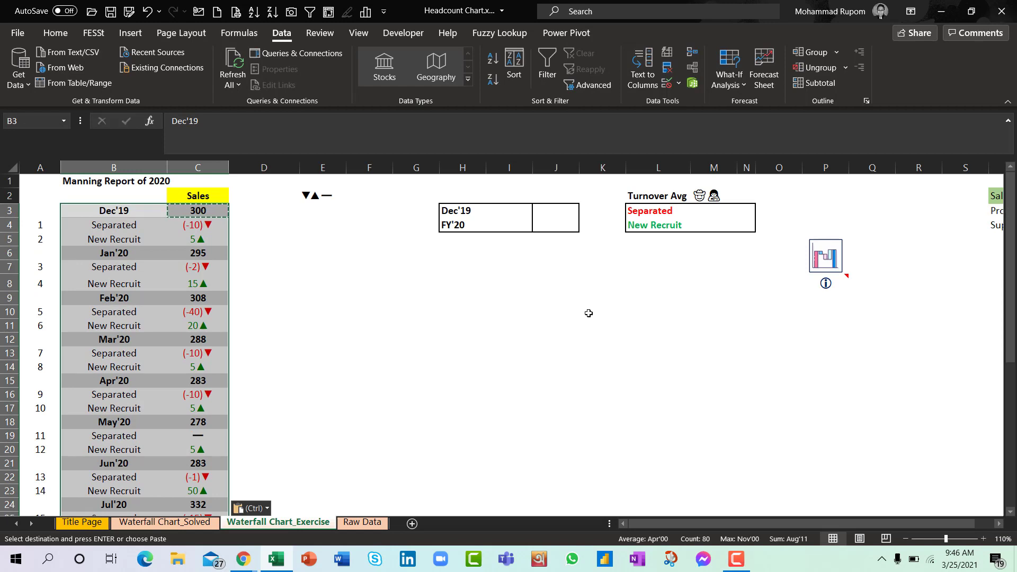
{"action": "key", "text": "ctrl"}
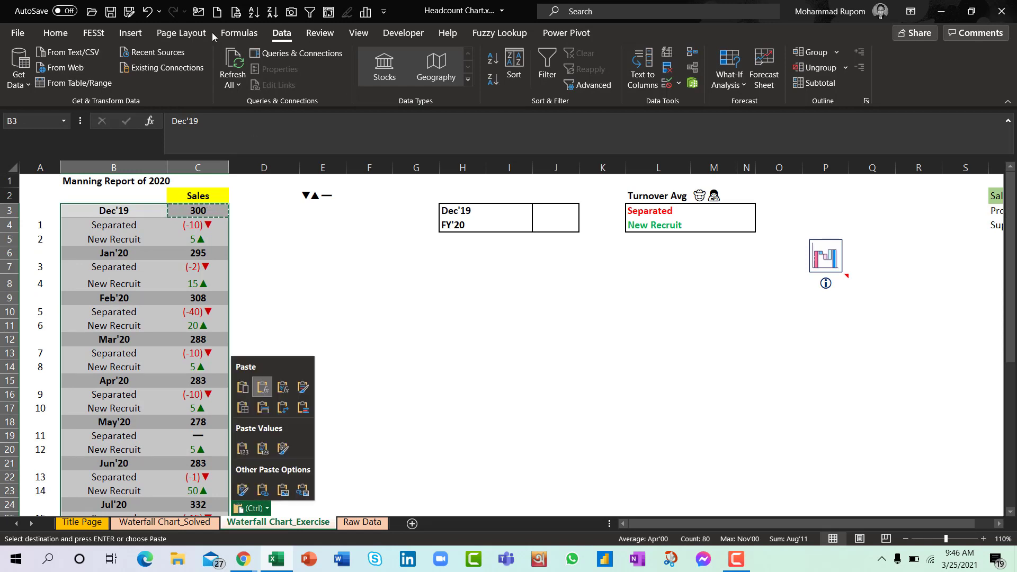
{"action": "left_click", "coordinate": [125, 35]}
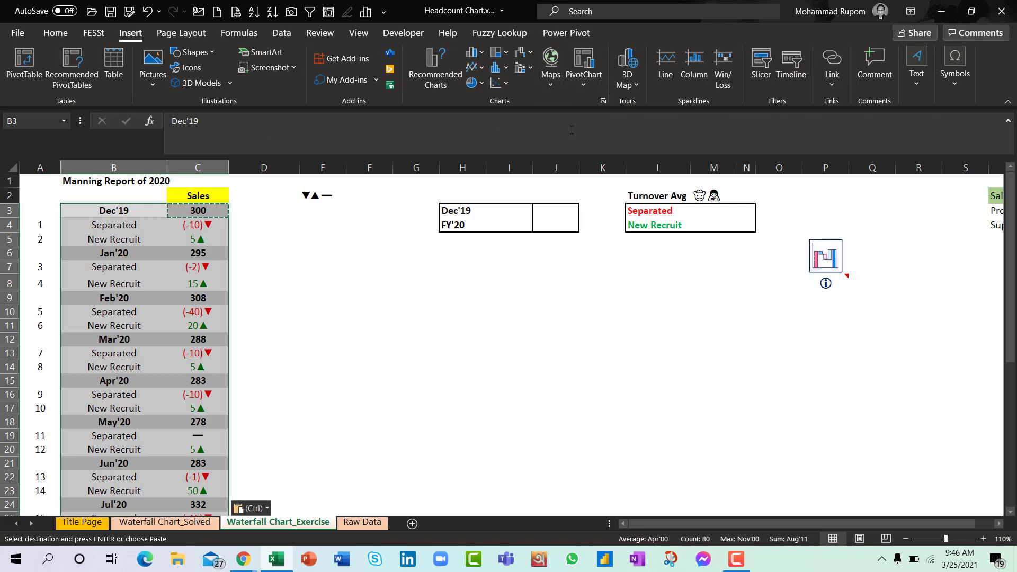
Step: Insert a Waterfall chart of the headcounts from the All Charts list
{"action": "left_click", "coordinate": [604, 100]}
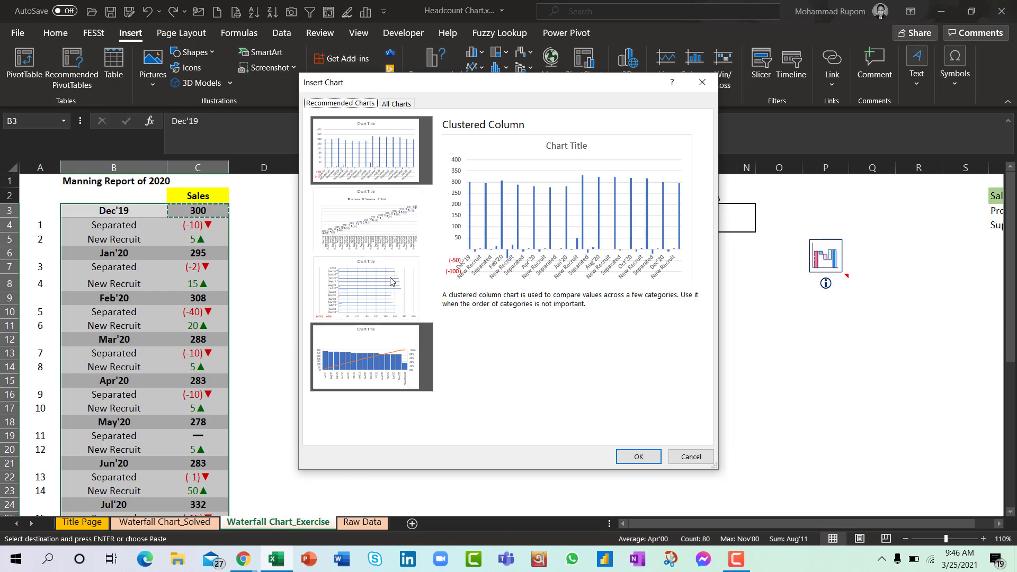
{"action": "left_click", "coordinate": [396, 213]}
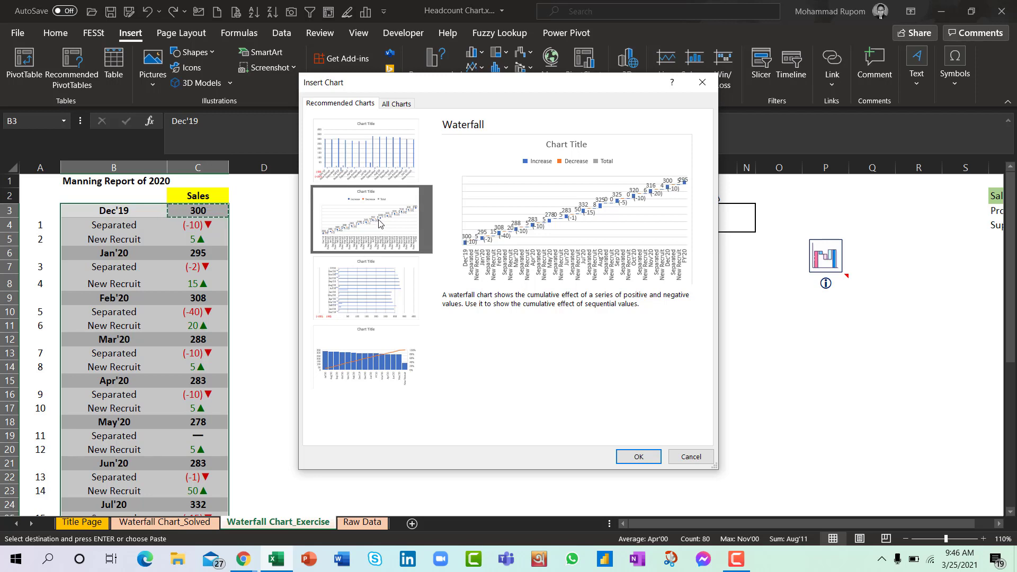
{"action": "left_click", "coordinate": [398, 105]}
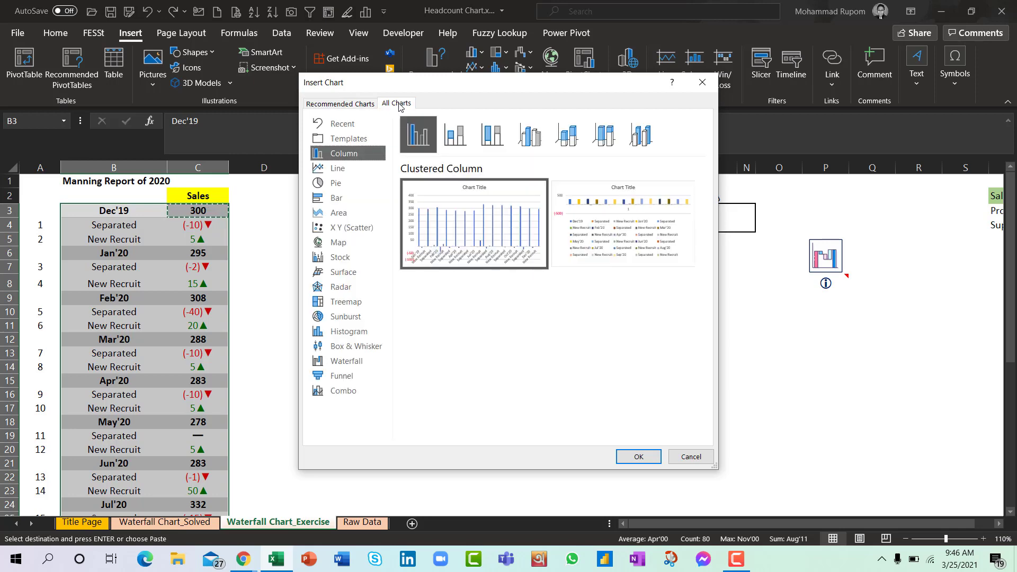
{"action": "left_click", "coordinate": [354, 363]}
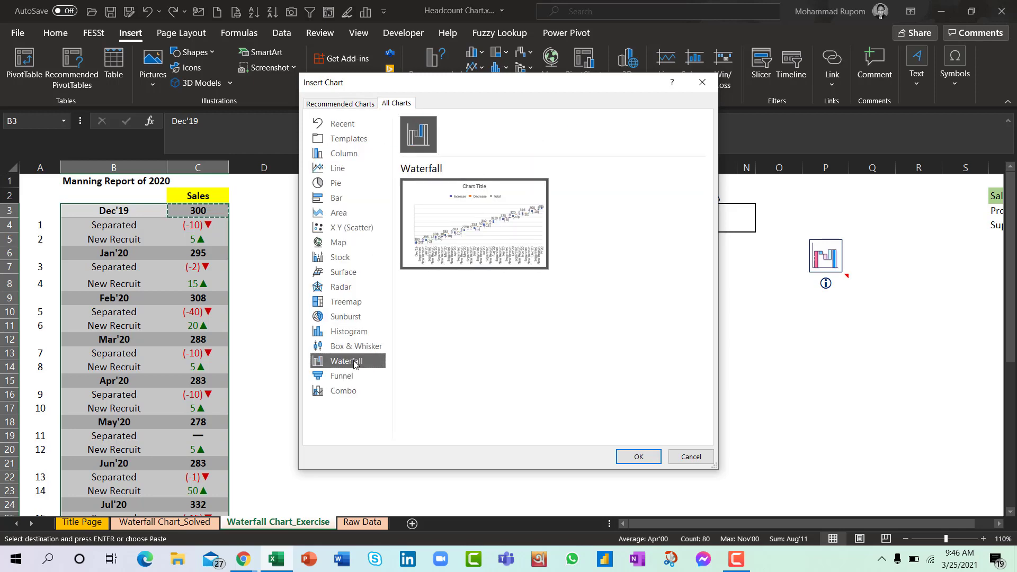
{"action": "left_click", "coordinate": [639, 458]}
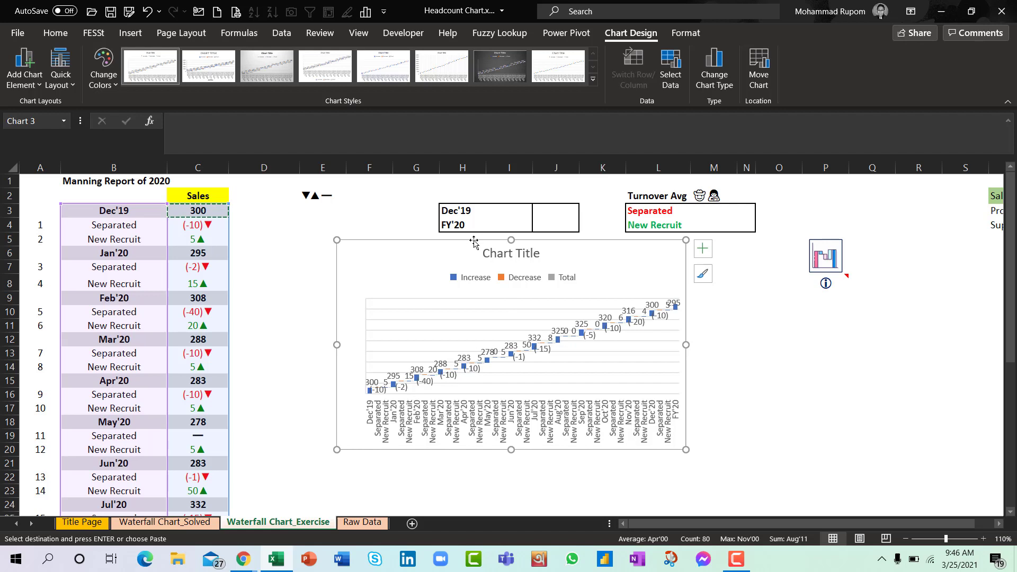
Step: Move the chart below the summary boxes and widen it across columns D to N
{"action": "left_click_drag", "start_coordinate": [474, 242], "coordinate": [402, 254]}
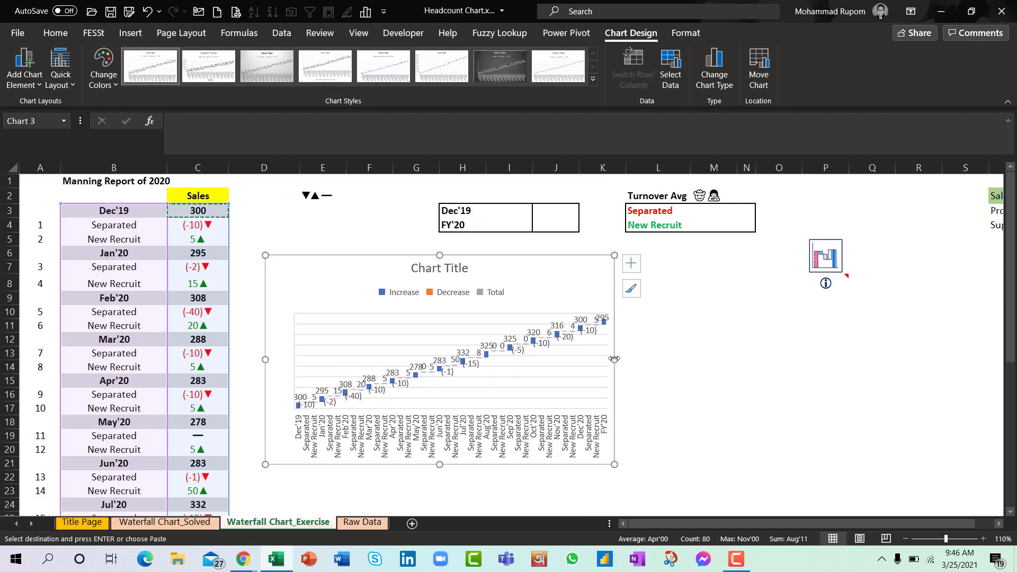
{"action": "left_click_drag", "start_coordinate": [614, 360], "coordinate": [758, 343]}
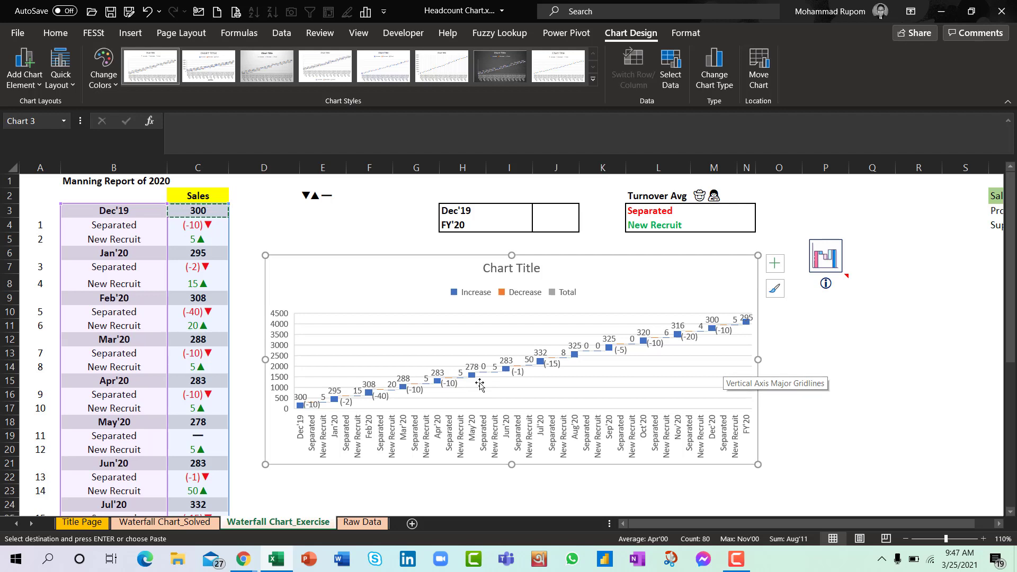
Step: Set the Dec'19 and Jan'20 data points as total bars
{"action": "left_click", "coordinate": [299, 408]}
{"action": "right_click", "coordinate": [300, 408]}
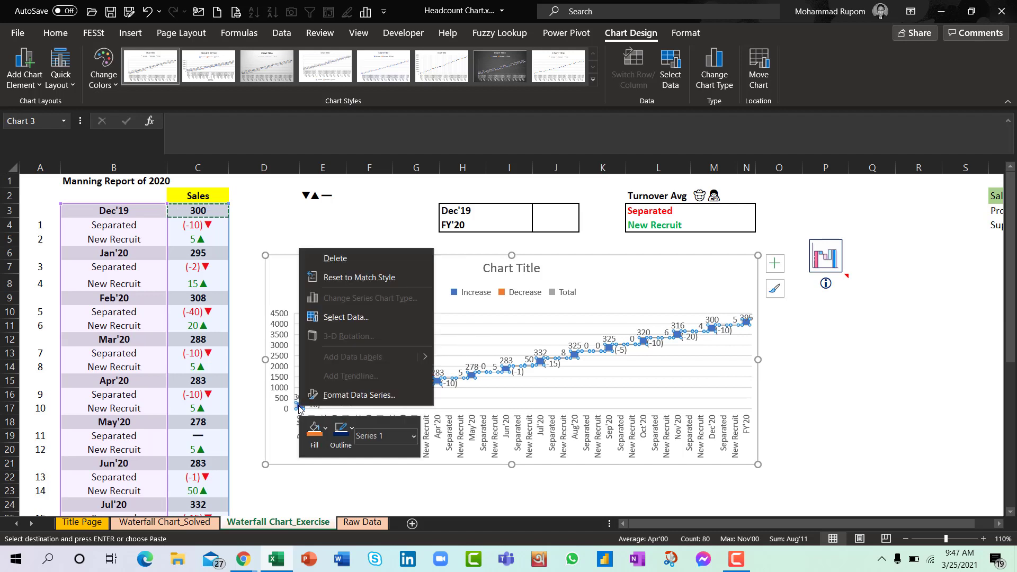
{"action": "key", "text": "Escape"}
{"action": "left_click", "coordinate": [300, 408]}
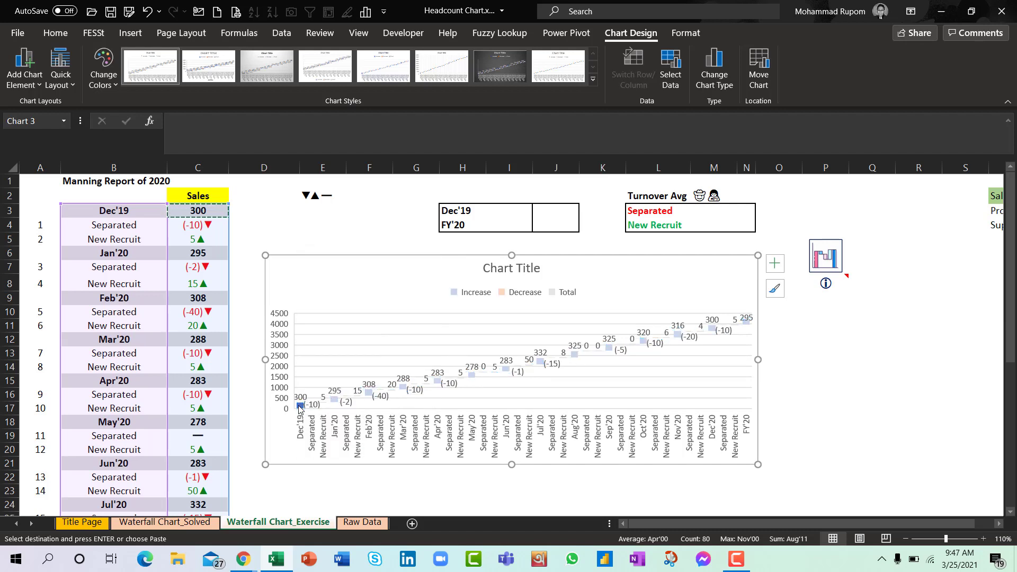
{"action": "right_click", "coordinate": [300, 409]}
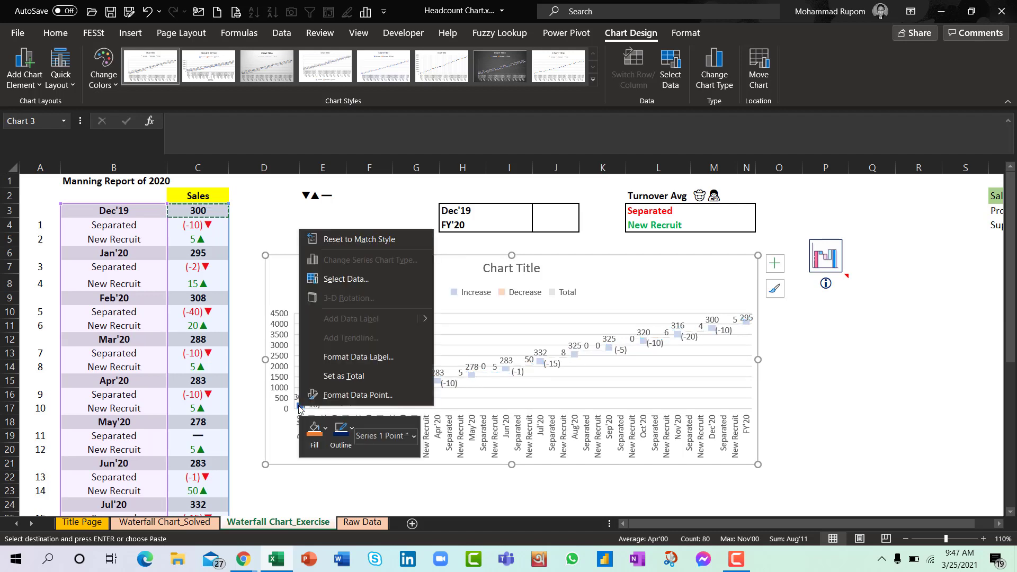
{"action": "left_click", "coordinate": [343, 377]}
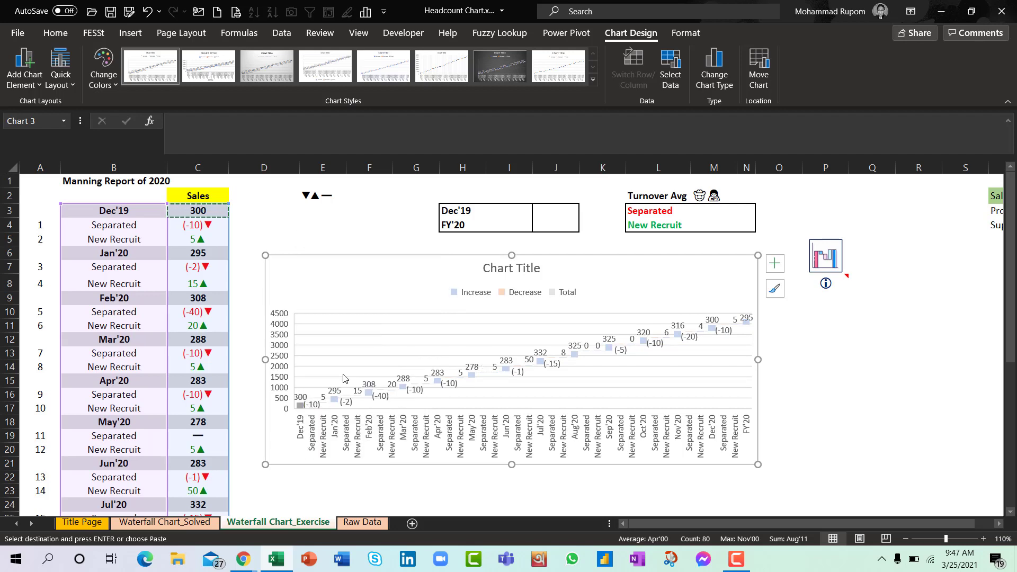
{"action": "right_click", "coordinate": [337, 402]}
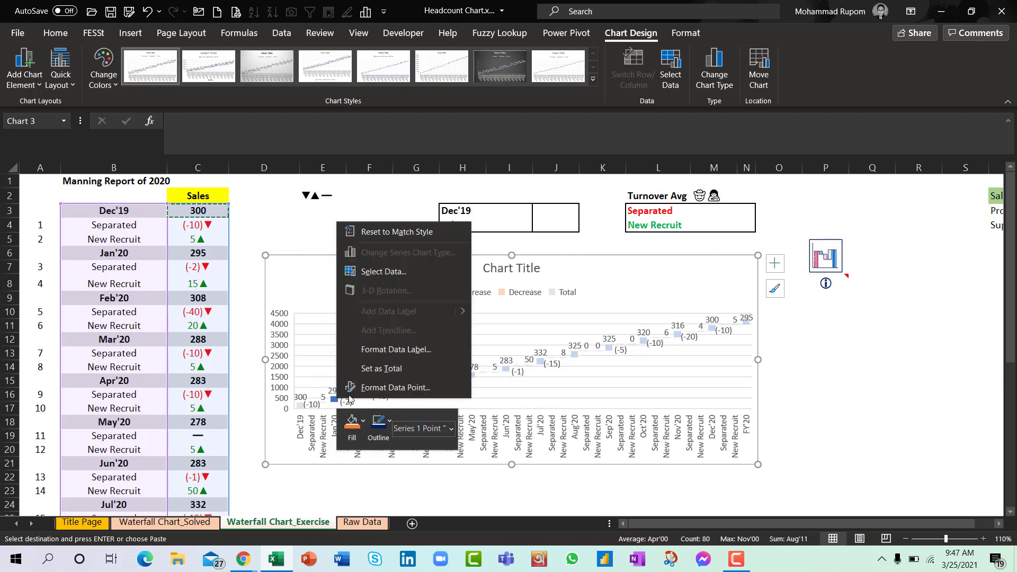
{"action": "left_click", "coordinate": [376, 372]}
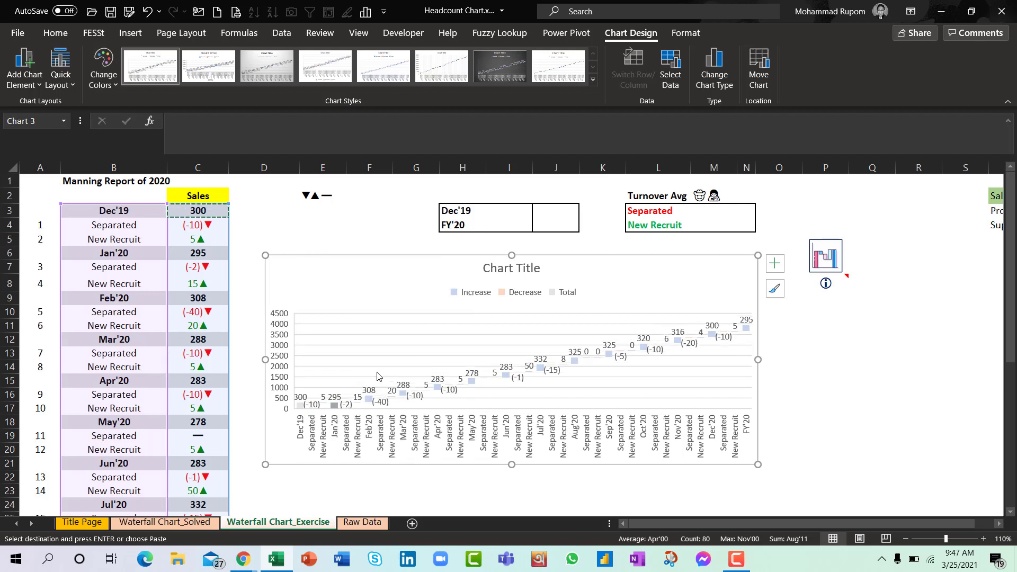
Step: Set the Feb'20, Mar'20, Apr'20 and May'20 data points as total bars
{"action": "left_click", "coordinate": [370, 400]}
{"action": "right_click", "coordinate": [370, 402]}
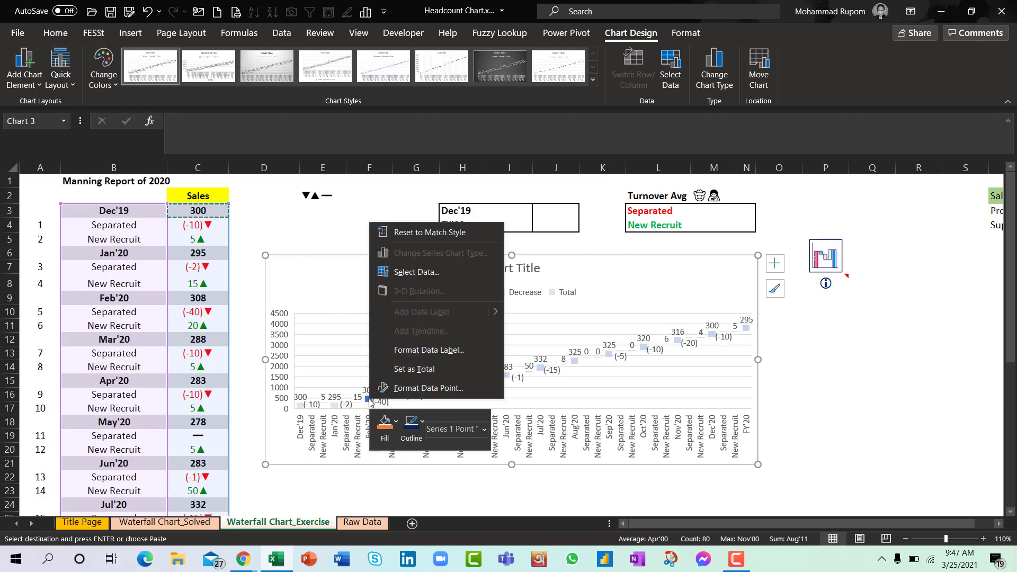
{"action": "left_click", "coordinate": [405, 368]}
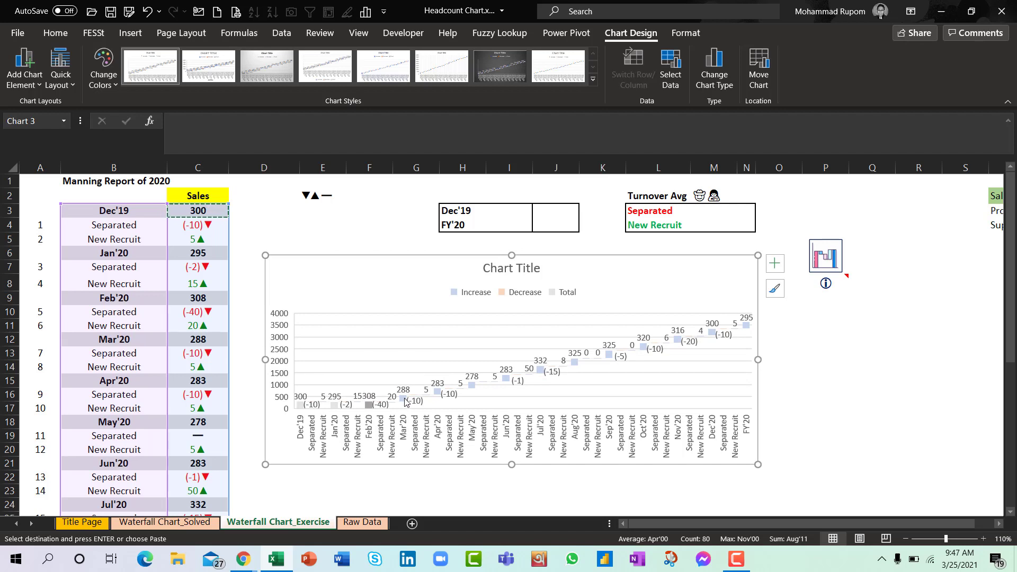
{"action": "left_click", "coordinate": [405, 401]}
{"action": "right_click", "coordinate": [405, 401]}
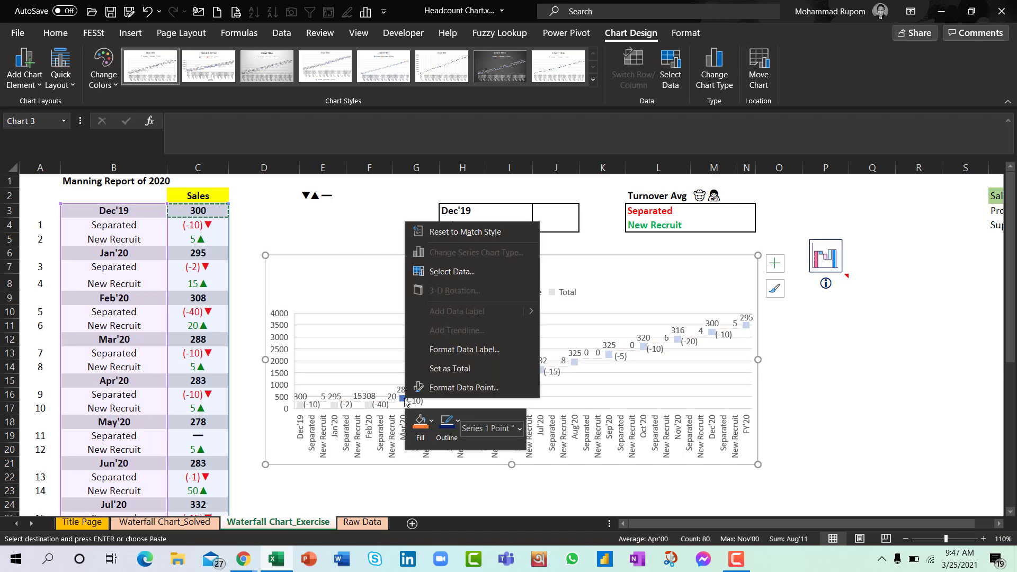
{"action": "left_click", "coordinate": [462, 375]}
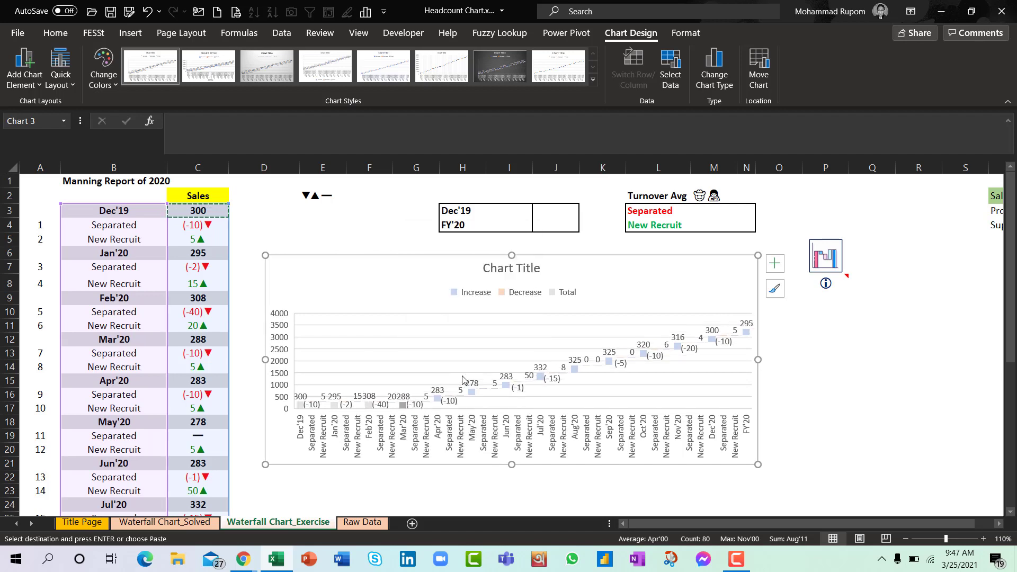
{"action": "left_click", "coordinate": [438, 399]}
{"action": "right_click", "coordinate": [438, 399]}
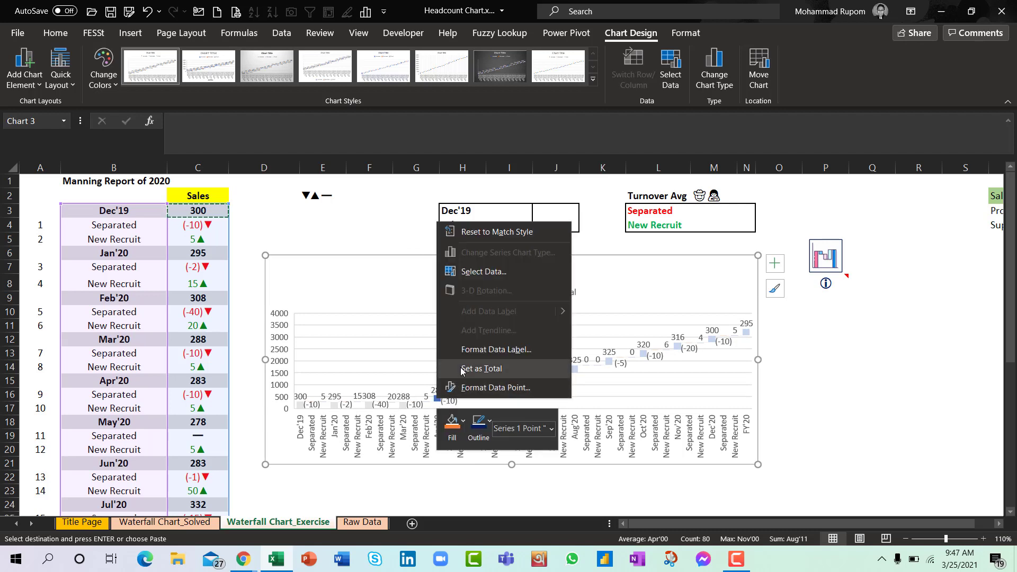
{"action": "left_click", "coordinate": [479, 371]}
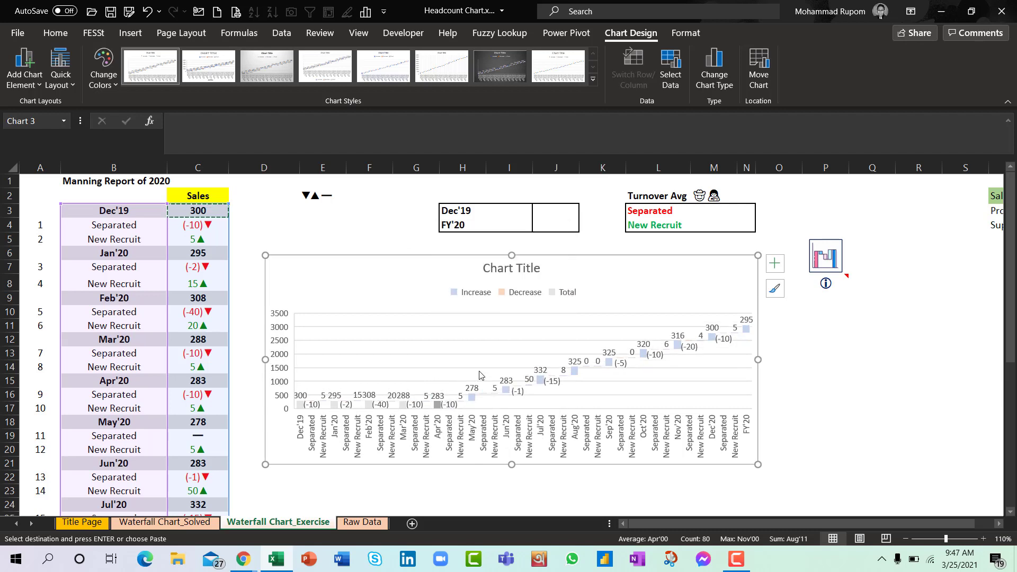
{"action": "left_click", "coordinate": [472, 398]}
{"action": "right_click", "coordinate": [472, 399]}
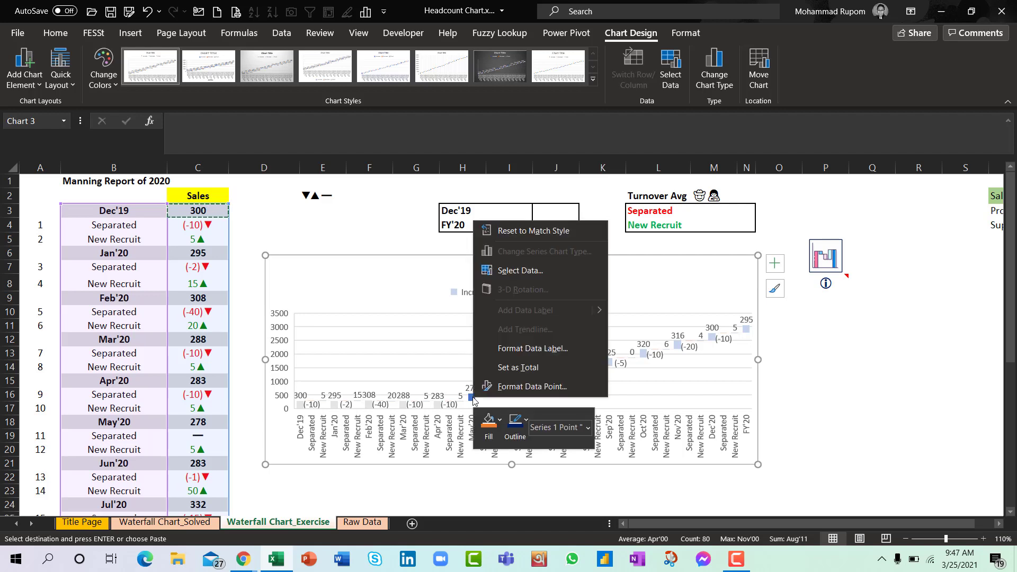
{"action": "left_click", "coordinate": [519, 368]}
Step: Set the Jun'20, Jul'20 and Aug'20 points as totals, moving on to Sep'20
{"action": "left_click", "coordinate": [506, 396]}
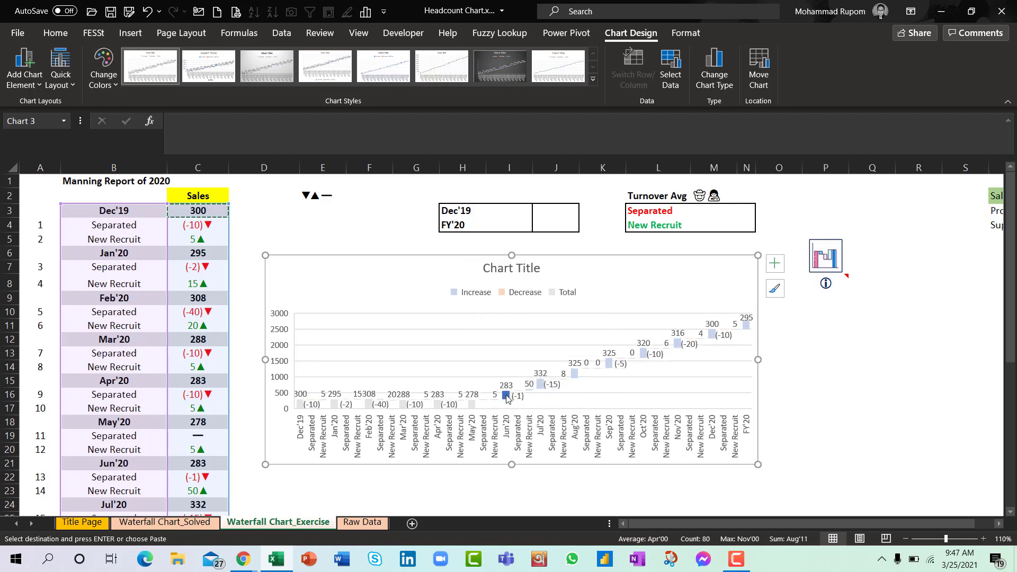
{"action": "right_click", "coordinate": [506, 397]}
{"action": "left_click", "coordinate": [554, 366]}
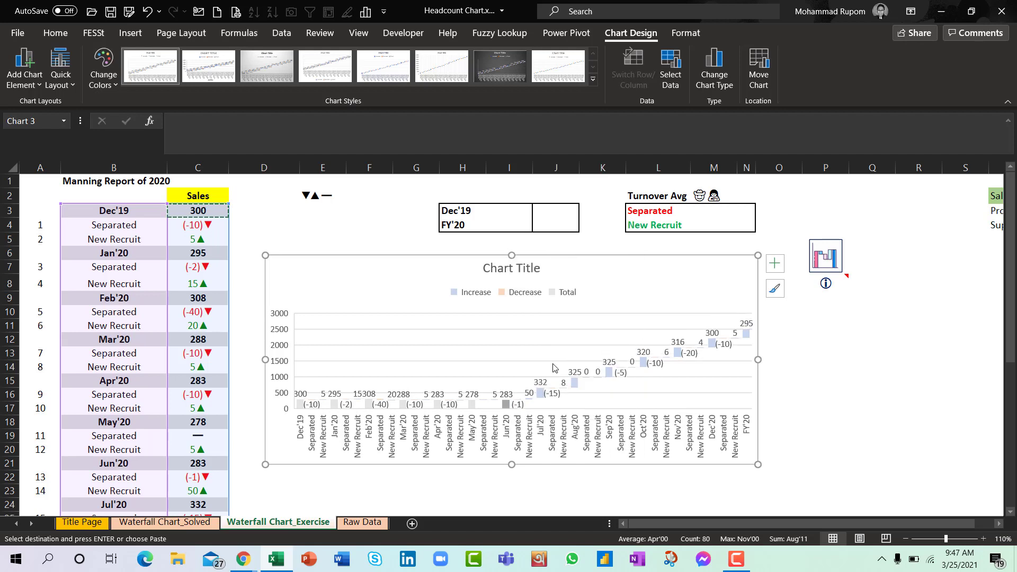
{"action": "left_click", "coordinate": [539, 396]}
{"action": "right_click", "coordinate": [539, 396]}
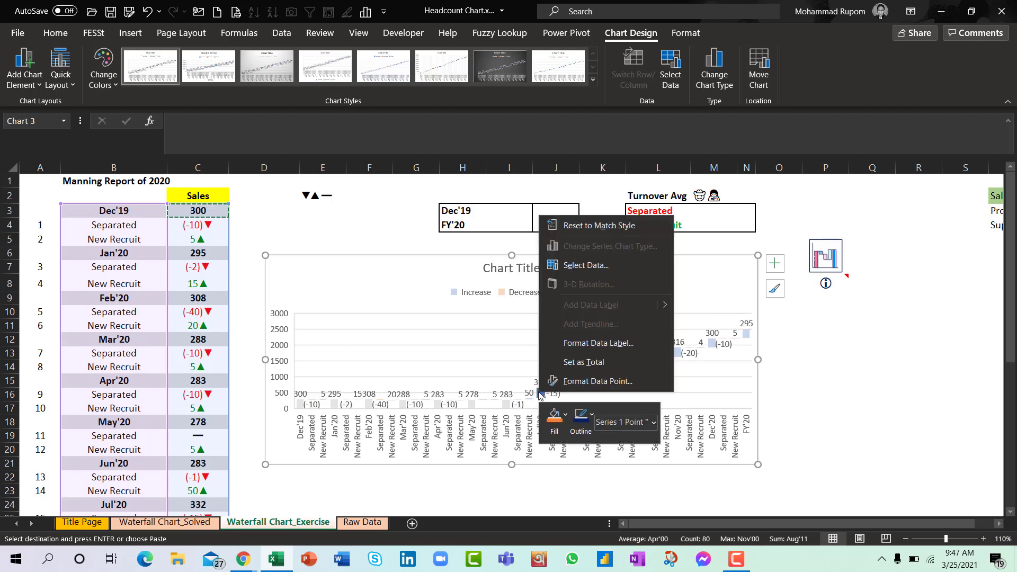
{"action": "left_click", "coordinate": [587, 363]}
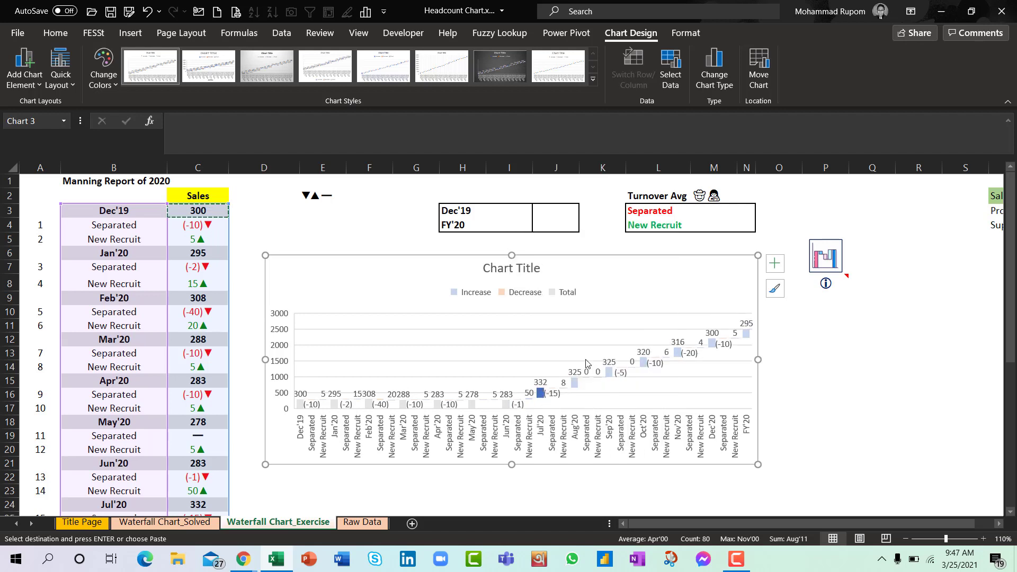
{"action": "left_click", "coordinate": [576, 391]}
{"action": "right_click", "coordinate": [575, 391]}
{"action": "left_click", "coordinate": [612, 362]}
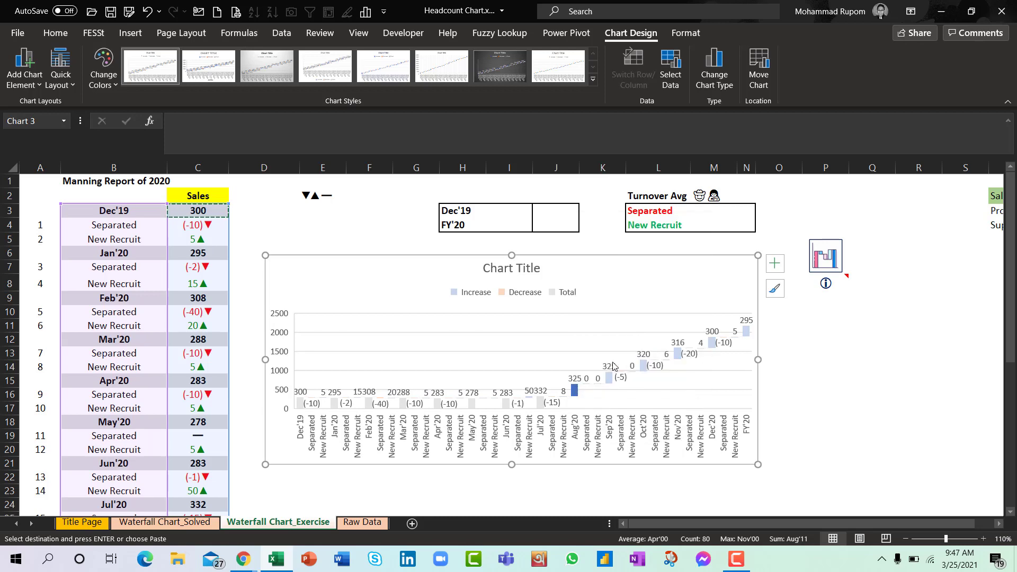
{"action": "right_click", "coordinate": [604, 392]}
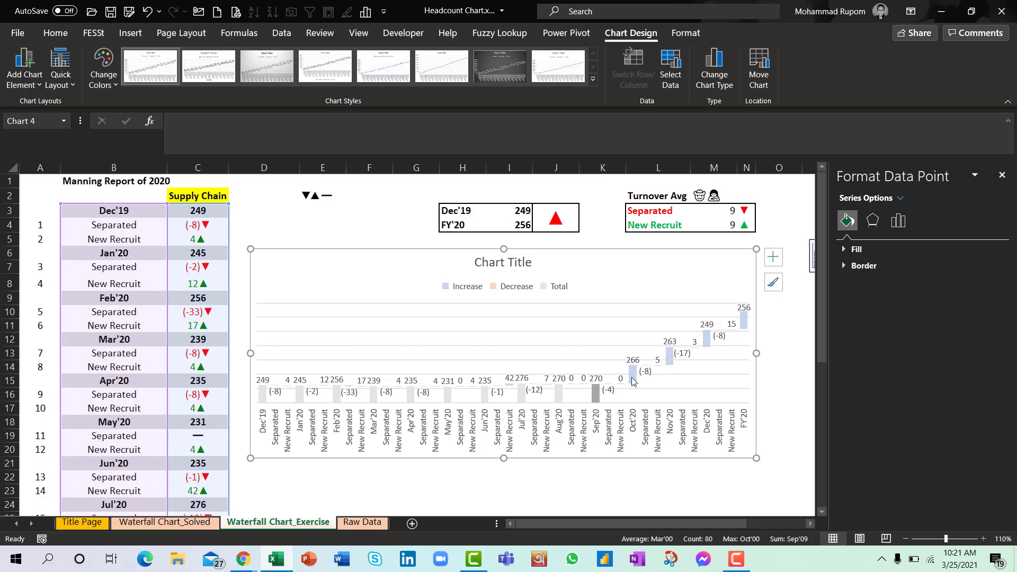
Step: Set the Oct'20 and Nov'20 data points as total bars
{"action": "left_click", "coordinate": [633, 380]}
{"action": "right_click", "coordinate": [633, 381]}
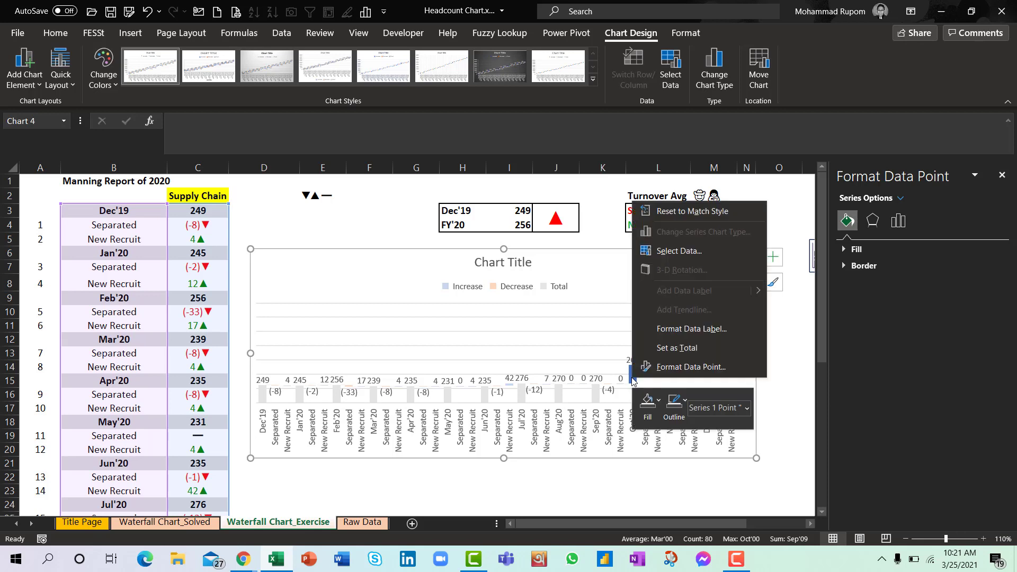
{"action": "left_click", "coordinate": [677, 348]}
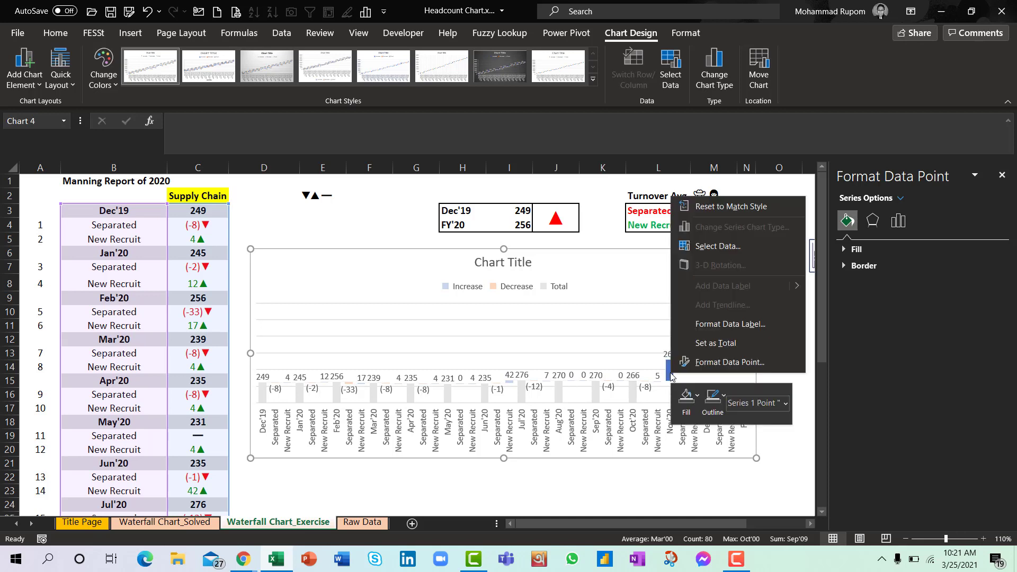
{"action": "right_click", "coordinate": [671, 374]}
{"action": "left_click", "coordinate": [716, 342]}
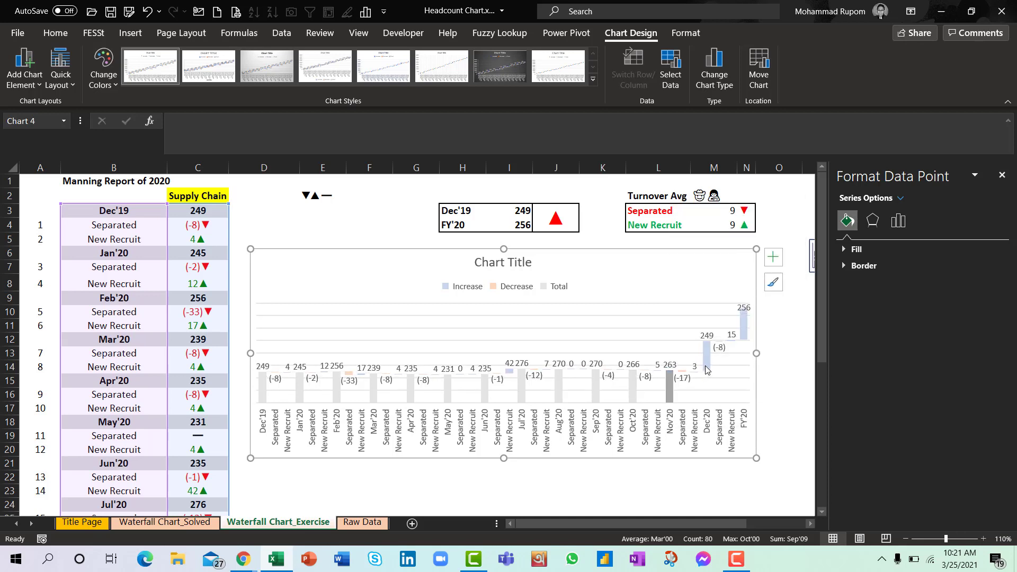
Step: Set the Dec'20 and FY'20 data points as total bars
{"action": "right_click", "coordinate": [707, 369]}
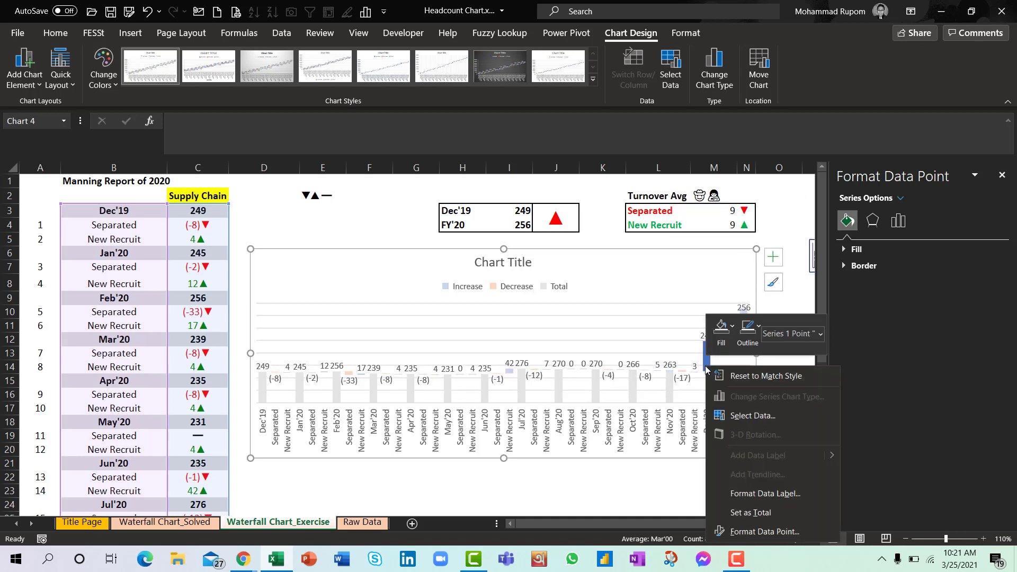
{"action": "left_click", "coordinate": [755, 512]}
{"action": "left_click", "coordinate": [744, 348]}
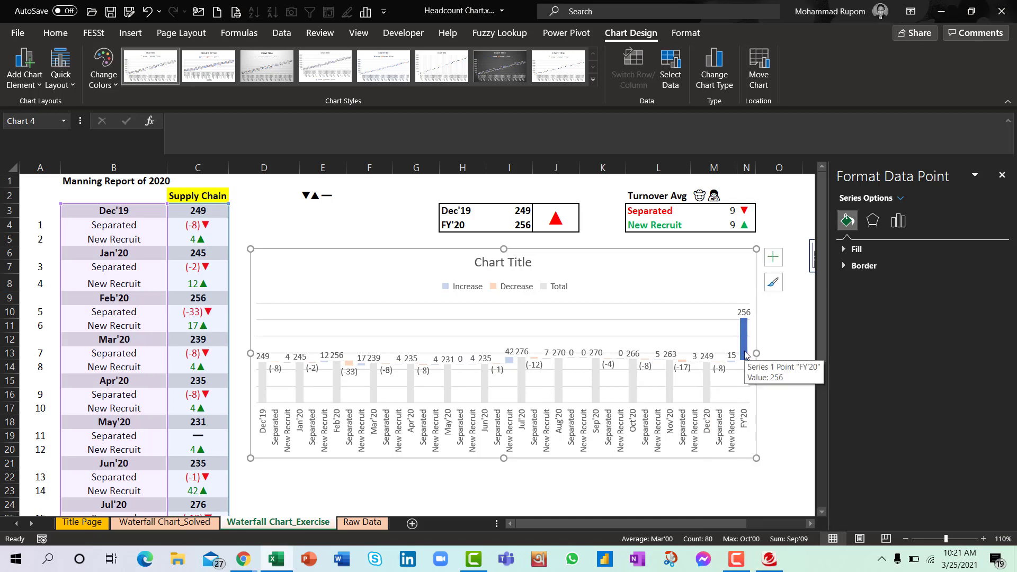
{"action": "right_click", "coordinate": [745, 351]}
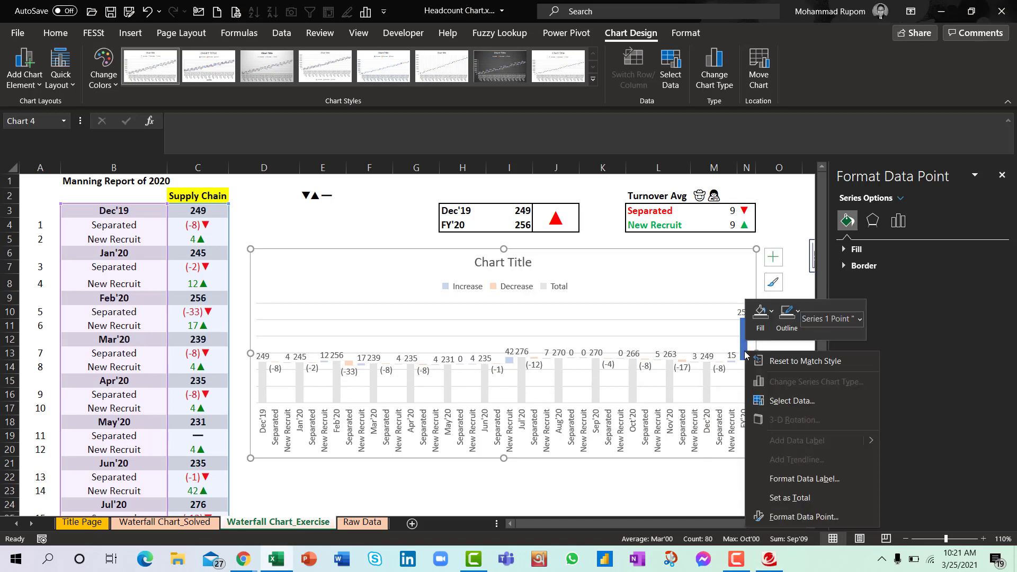
{"action": "left_click", "coordinate": [814, 496]}
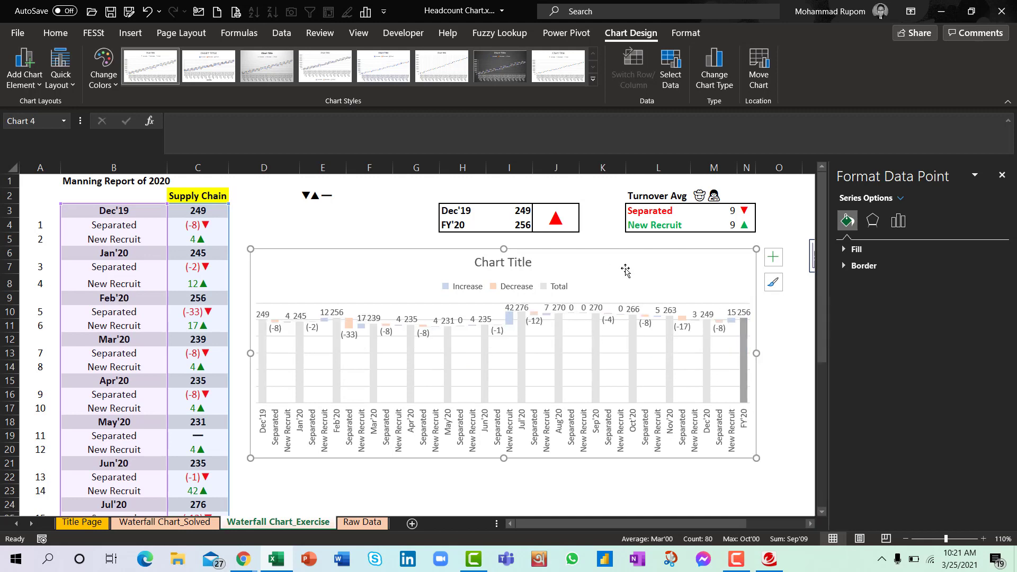
{"action": "left_click", "coordinate": [510, 265]}
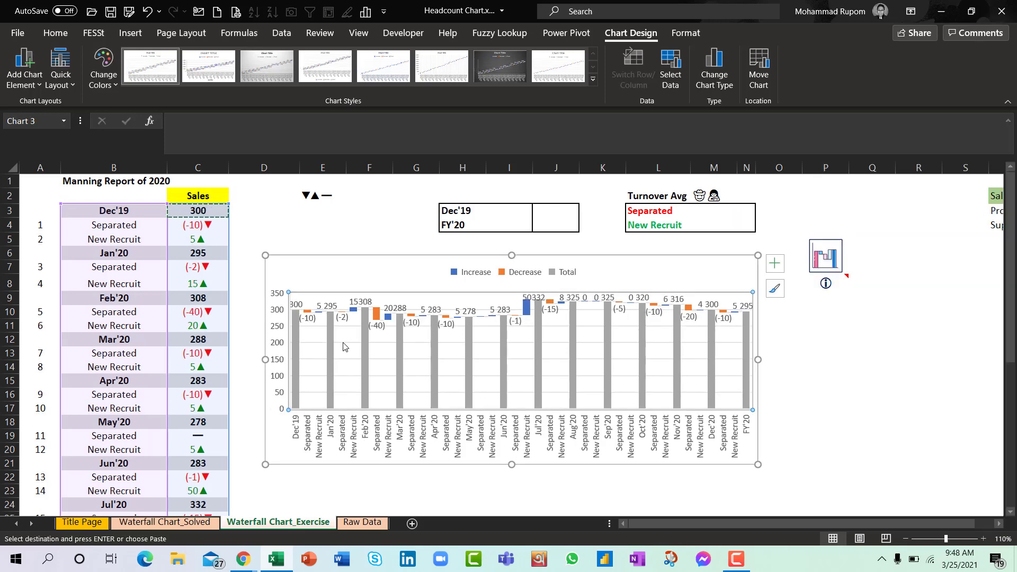
Step: Delete the gridlines and 0–350 value axis, and widen the chart leftward
{"action": "left_click", "coordinate": [343, 347]}
{"action": "key", "text": "Delete"}
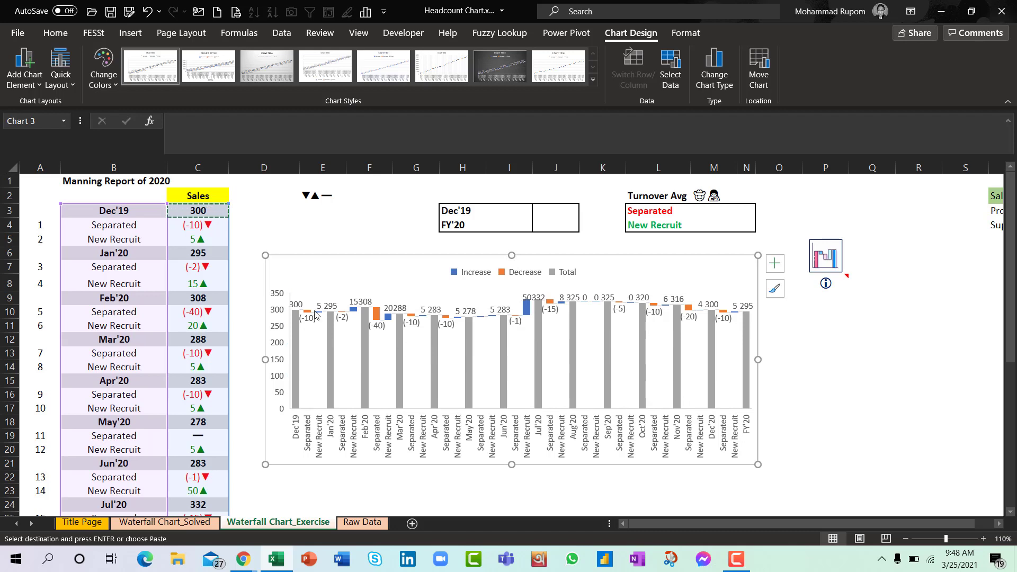
{"action": "left_click_drag", "start_coordinate": [267, 360], "coordinate": [258, 360]}
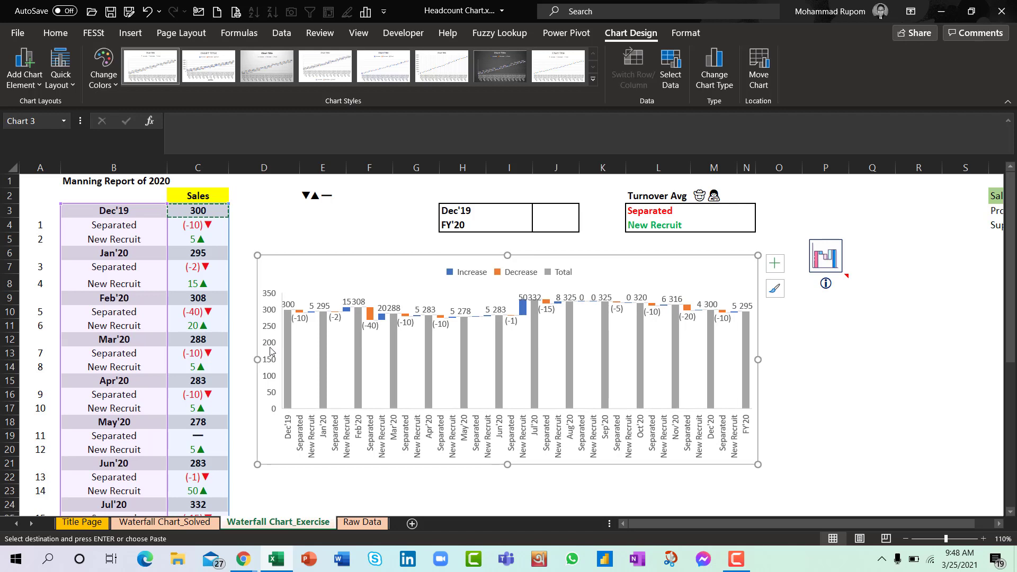
{"action": "left_click", "coordinate": [271, 351]}
{"action": "key", "text": "Delete"}
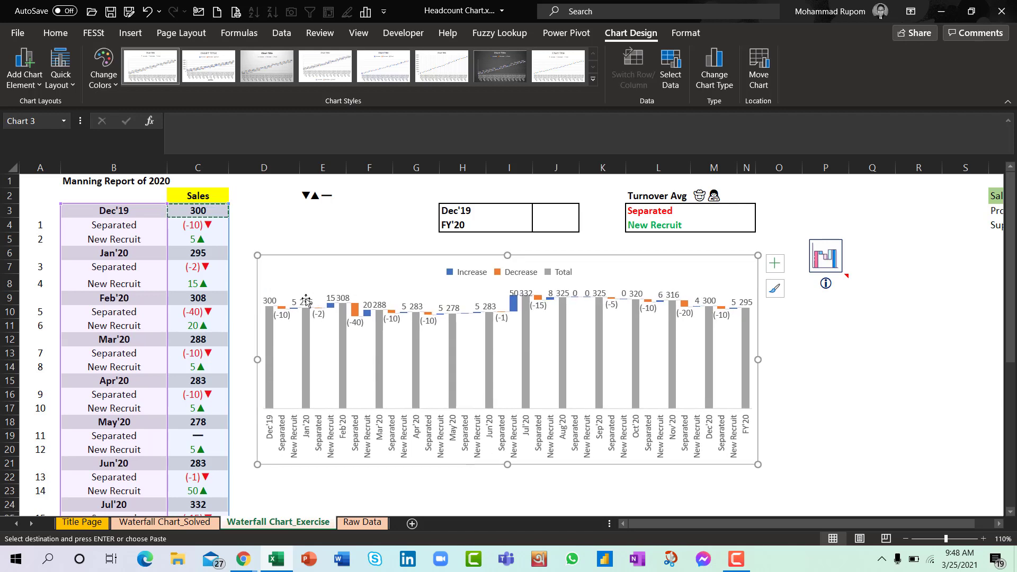
{"action": "mouse_move", "coordinate": [278, 301]}
Step: Make the chart's data labels bold and dark blue
{"action": "left_click", "coordinate": [275, 306]}
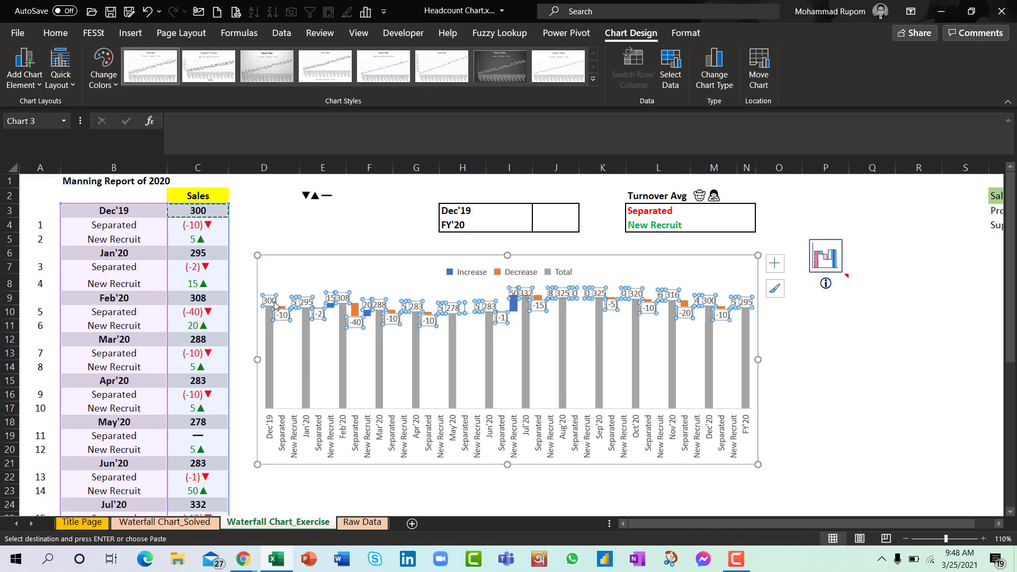
{"action": "left_click", "coordinate": [55, 33]}
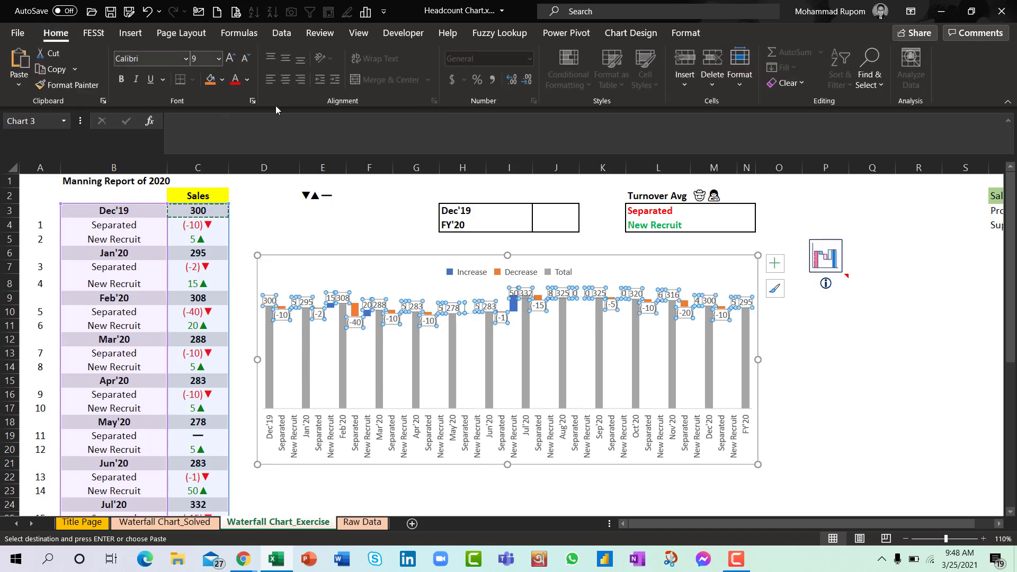
{"action": "left_click", "coordinate": [248, 80]}
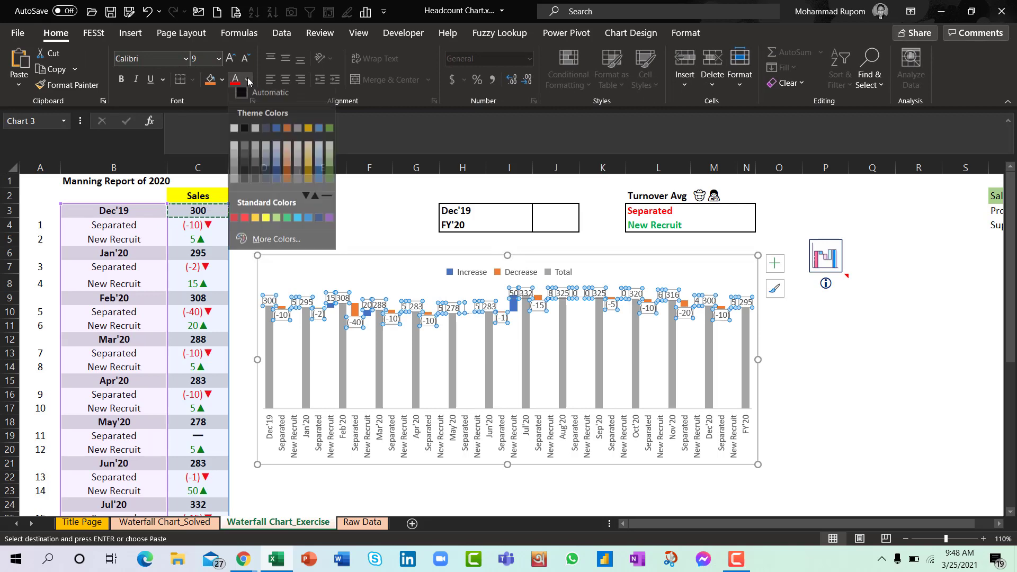
{"action": "left_click", "coordinate": [320, 223]}
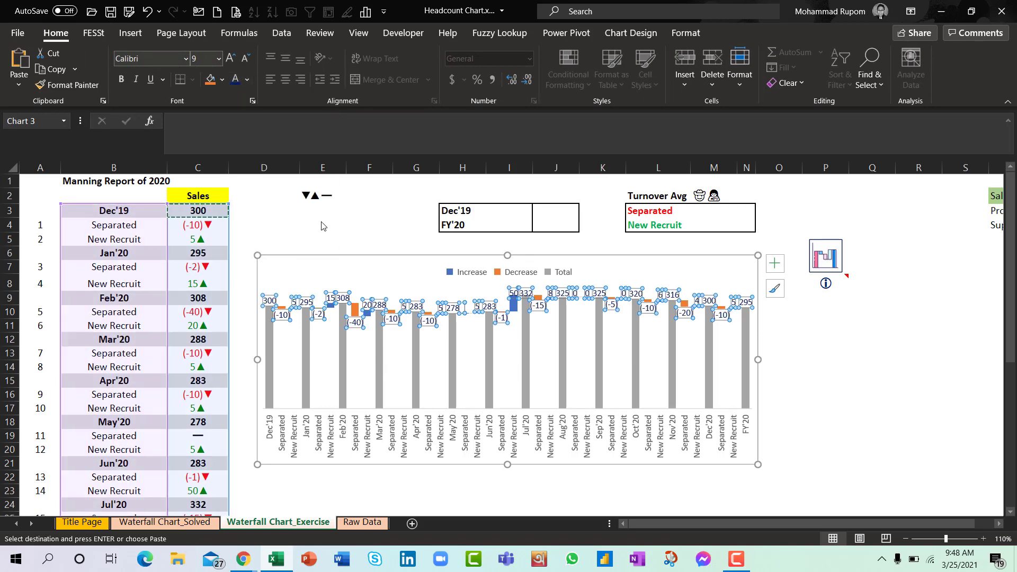
{"action": "left_click", "coordinate": [121, 79]}
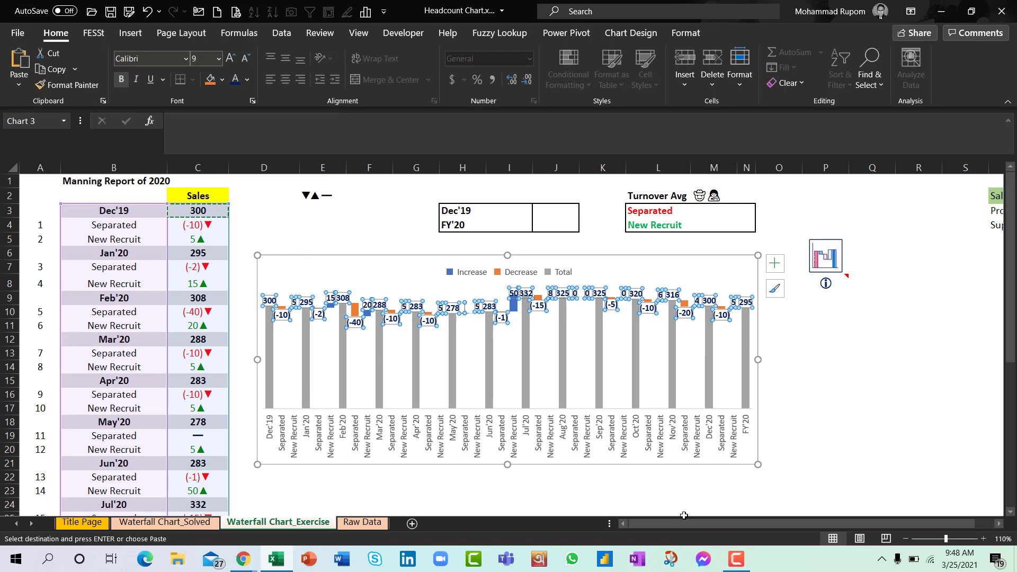
{"action": "left_click", "coordinate": [374, 477]}
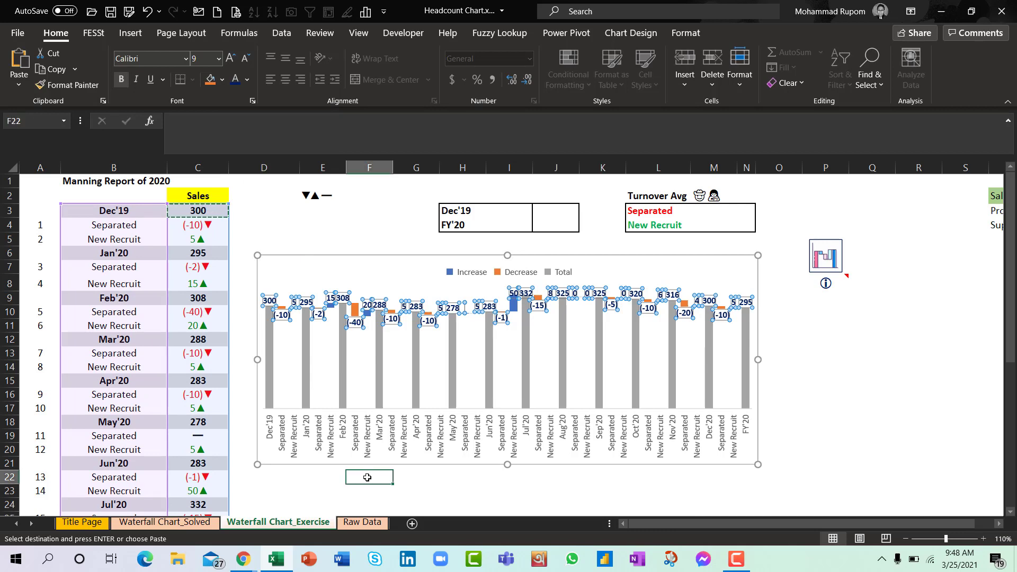
Step: Make the month axis labels bold and dark blue as well
{"action": "left_click", "coordinate": [299, 443]}
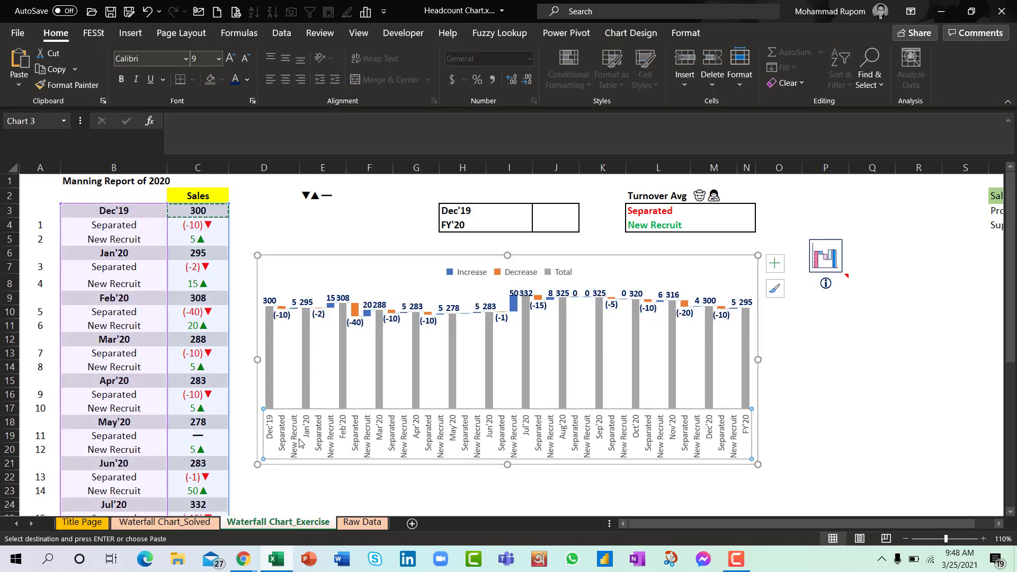
{"action": "left_click", "coordinate": [236, 80]}
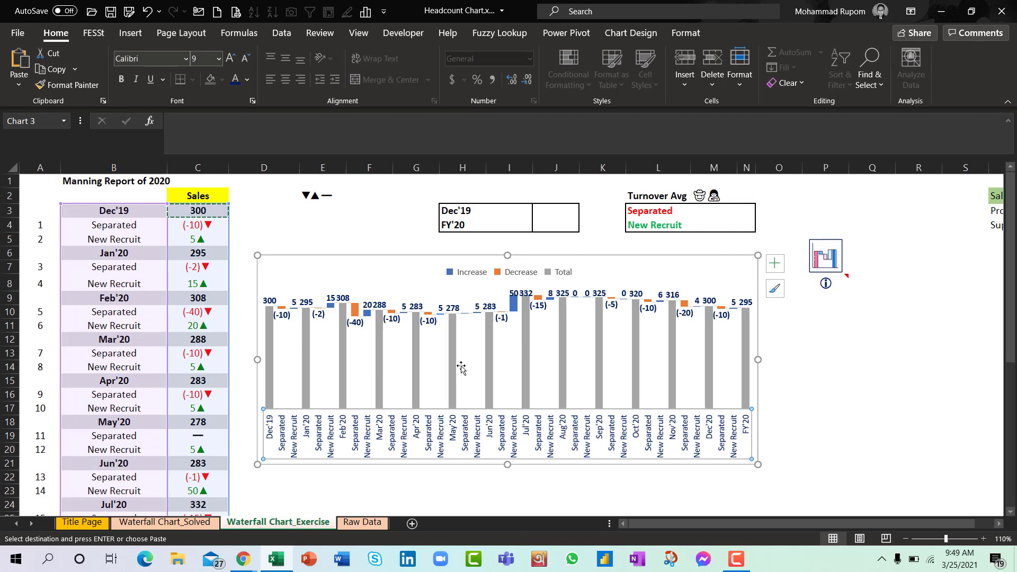
{"action": "left_click", "coordinate": [120, 81]}
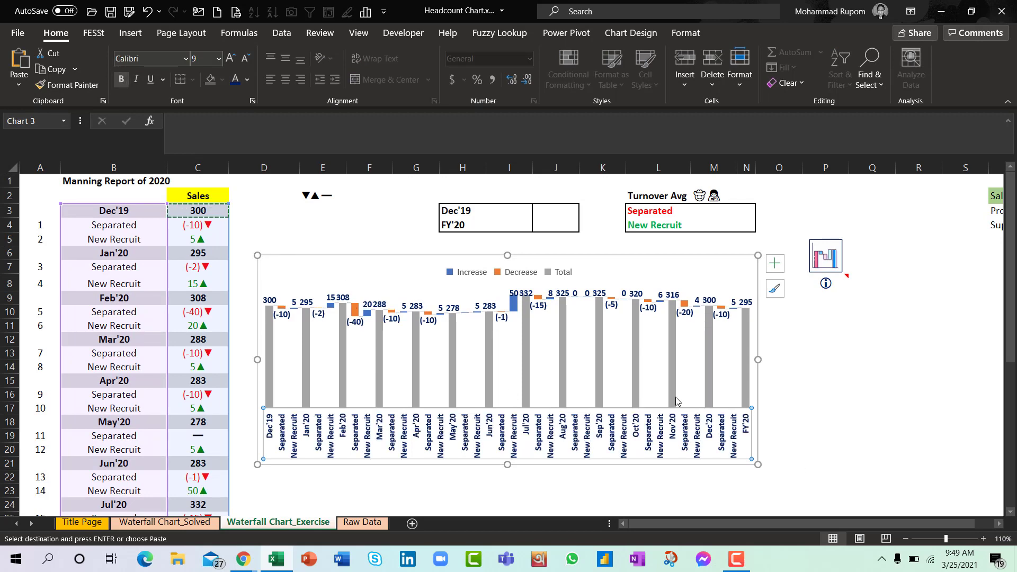
{"action": "left_click", "coordinate": [877, 418]}
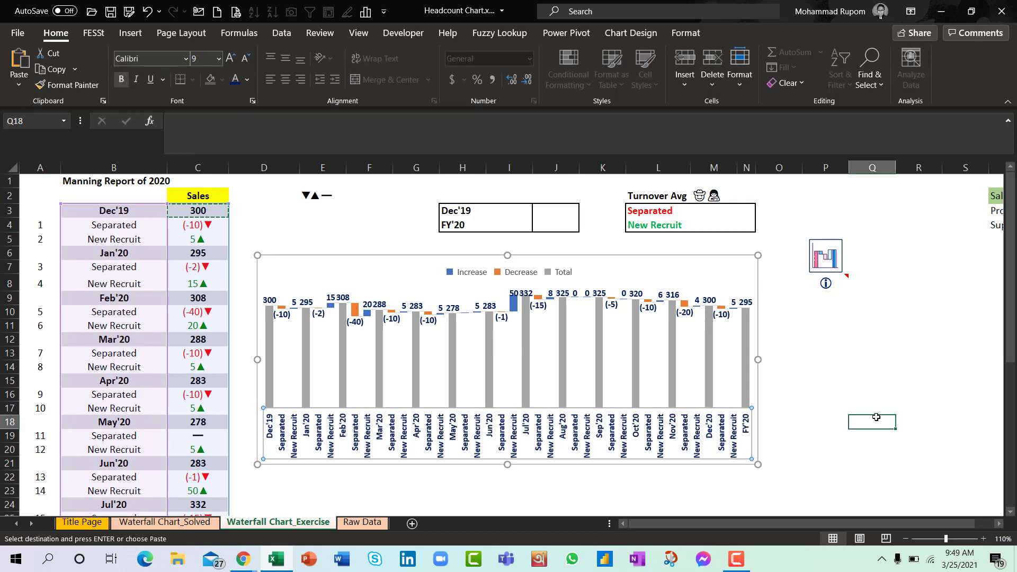
Step: Select the whole waterfall chart to format its chart area
{"action": "right_click", "coordinate": [269, 349]}
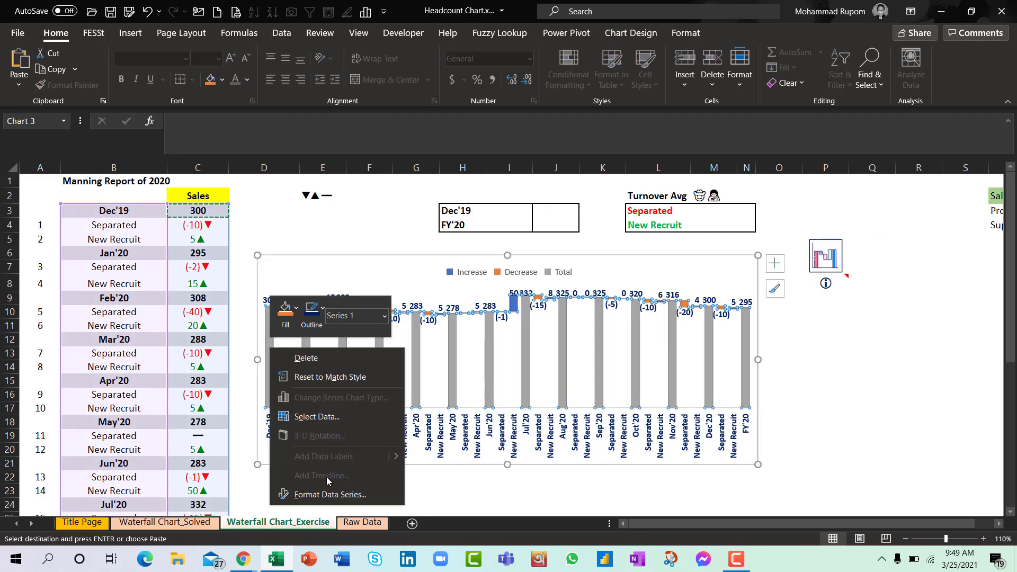
{"action": "key", "text": "Escape"}
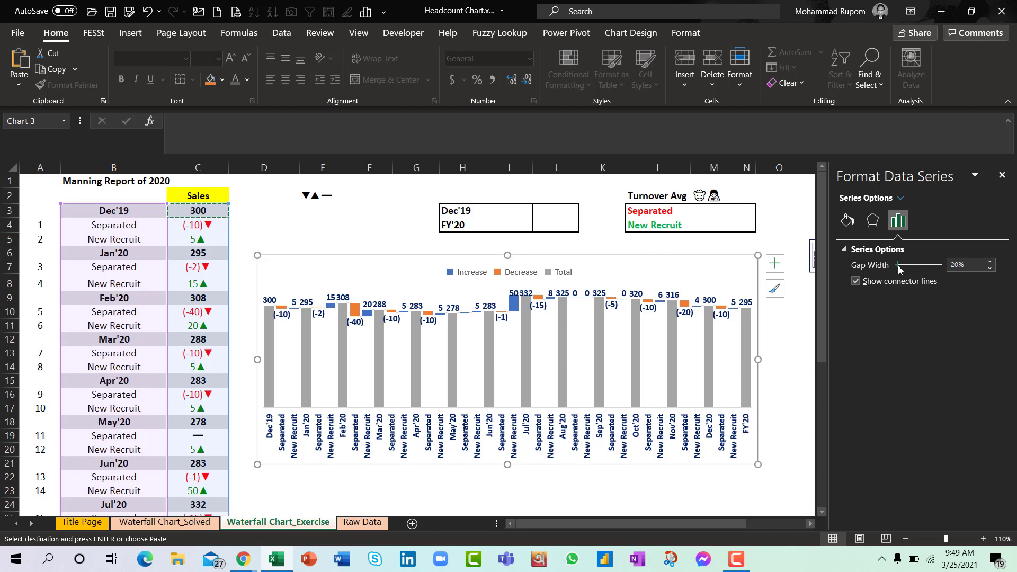
{"action": "left_click", "coordinate": [789, 368]}
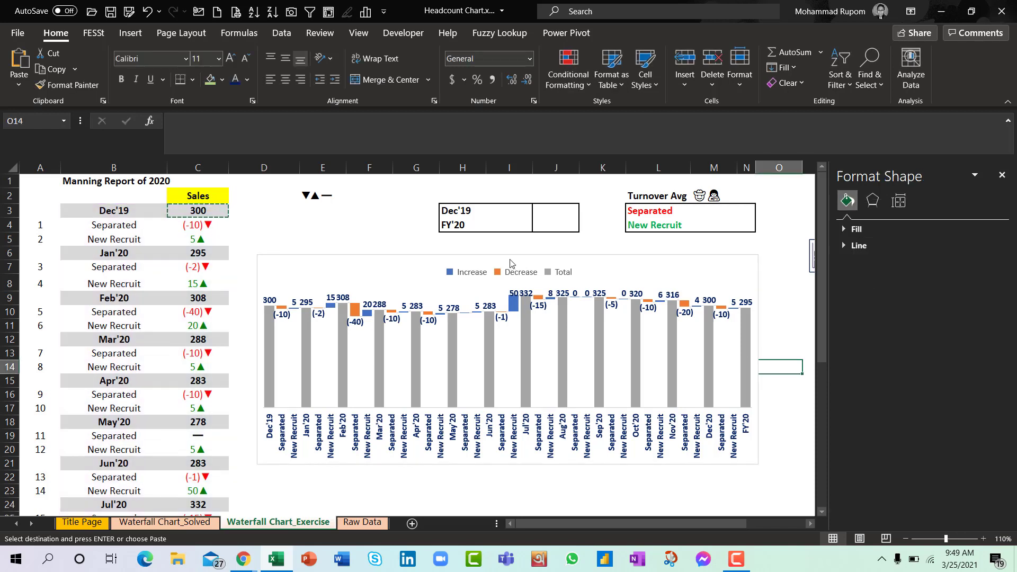
{"action": "left_click", "coordinate": [484, 257]}
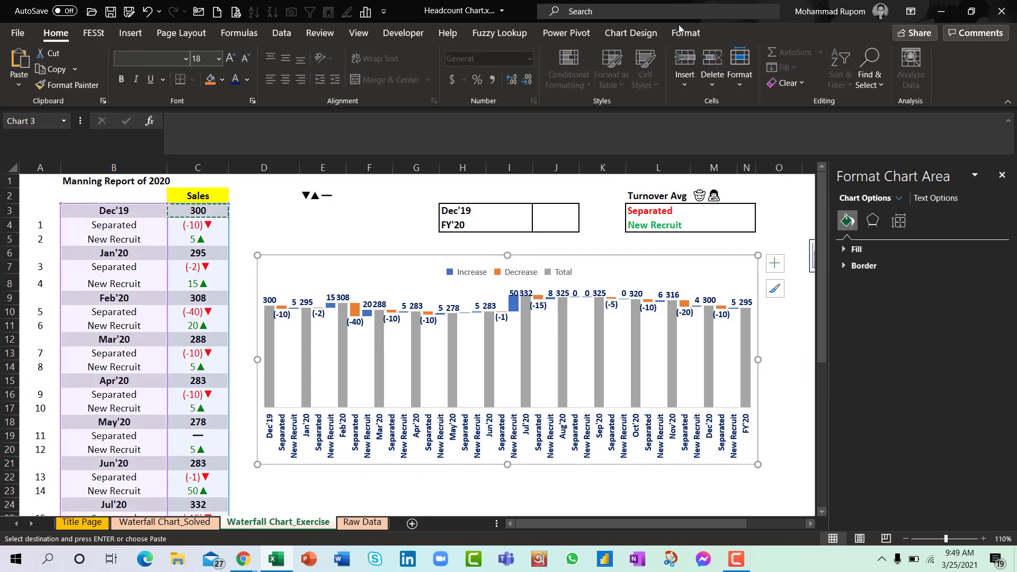
Step: Give the chart No Outline and No Fill so it blends into the sheet
{"action": "left_click", "coordinate": [694, 35]}
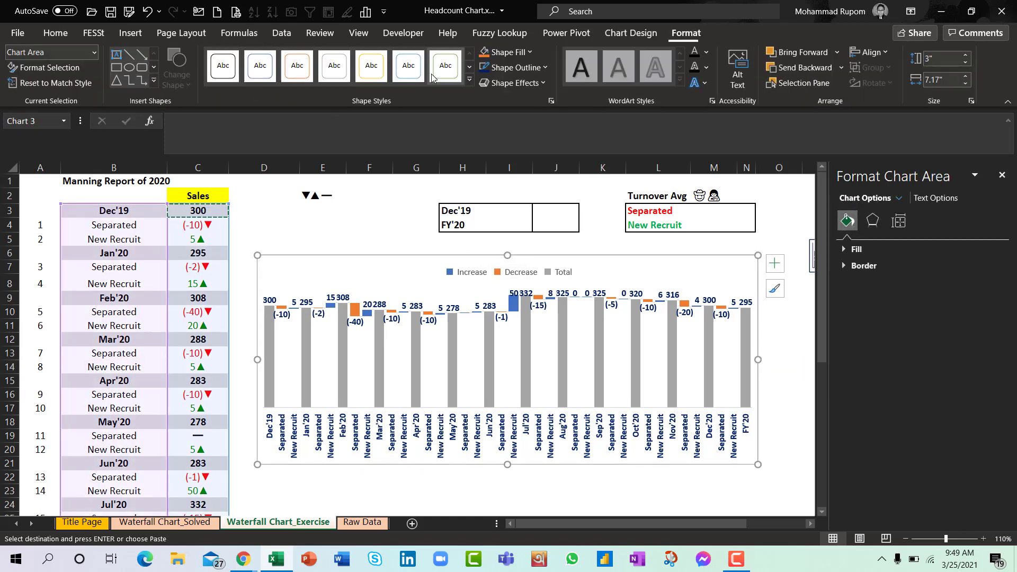
{"action": "left_click", "coordinate": [501, 69]}
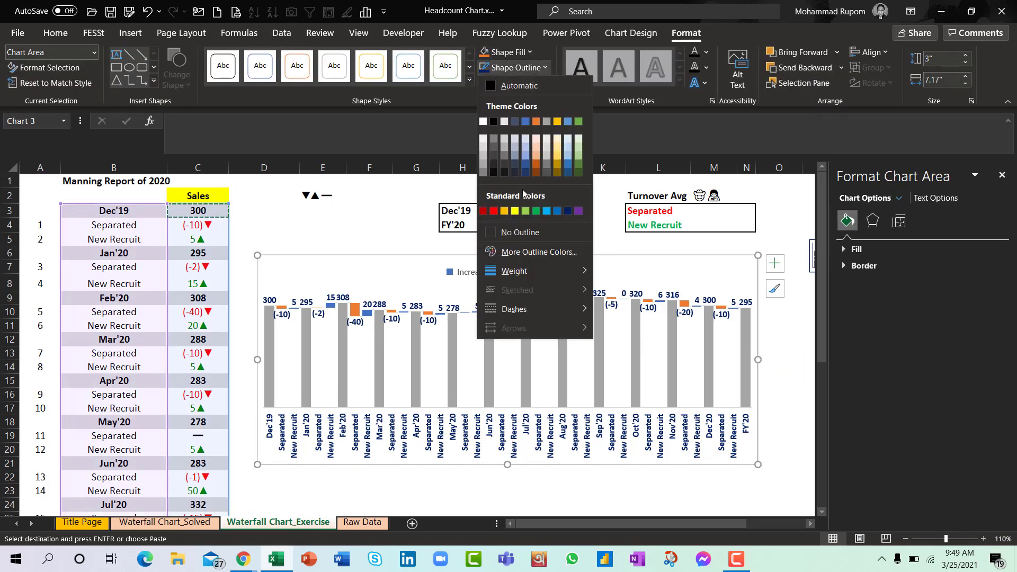
{"action": "left_click", "coordinate": [523, 233]}
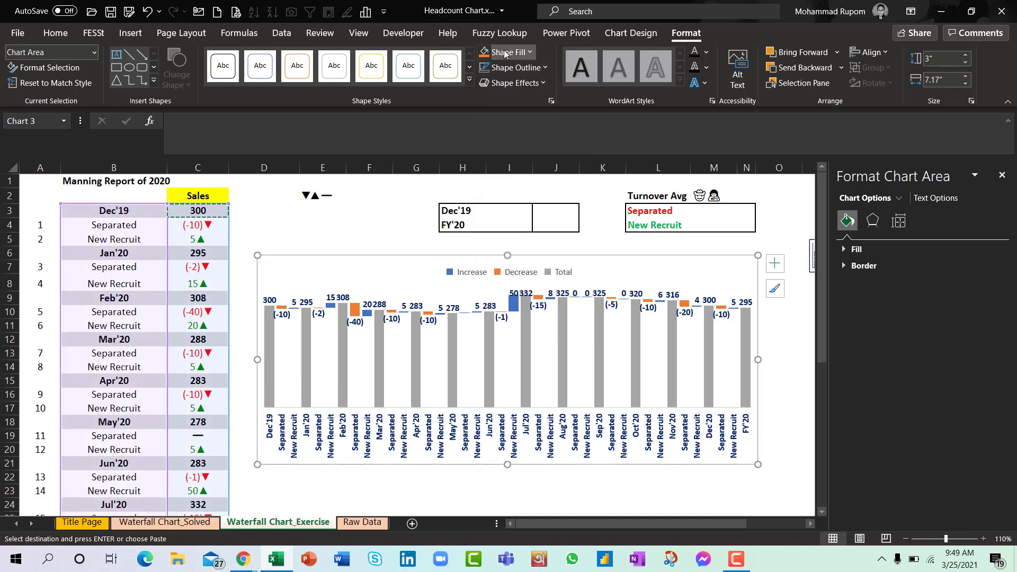
{"action": "left_click", "coordinate": [505, 53]}
{"action": "left_click", "coordinate": [517, 217]}
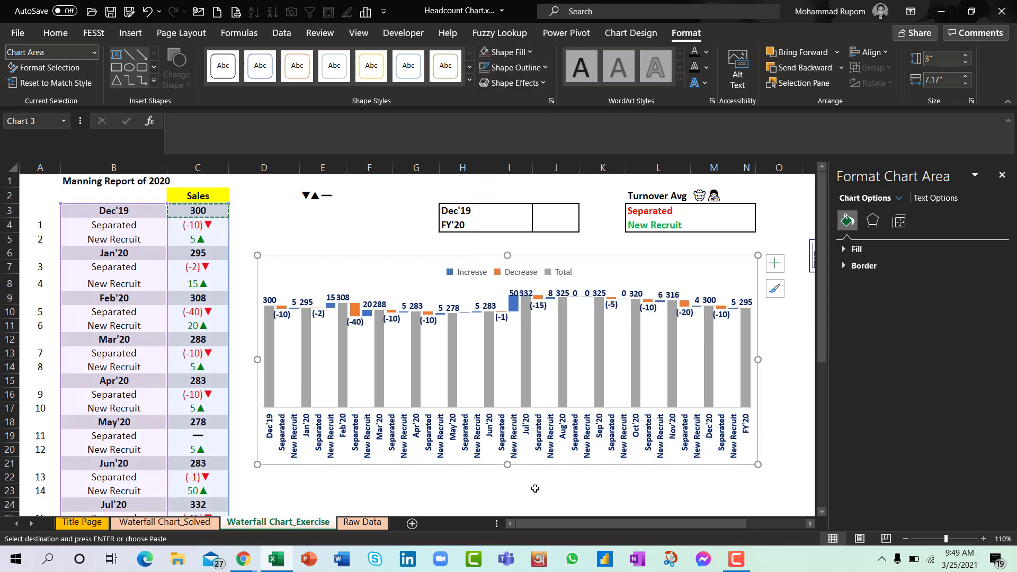
{"action": "left_click", "coordinate": [477, 496]}
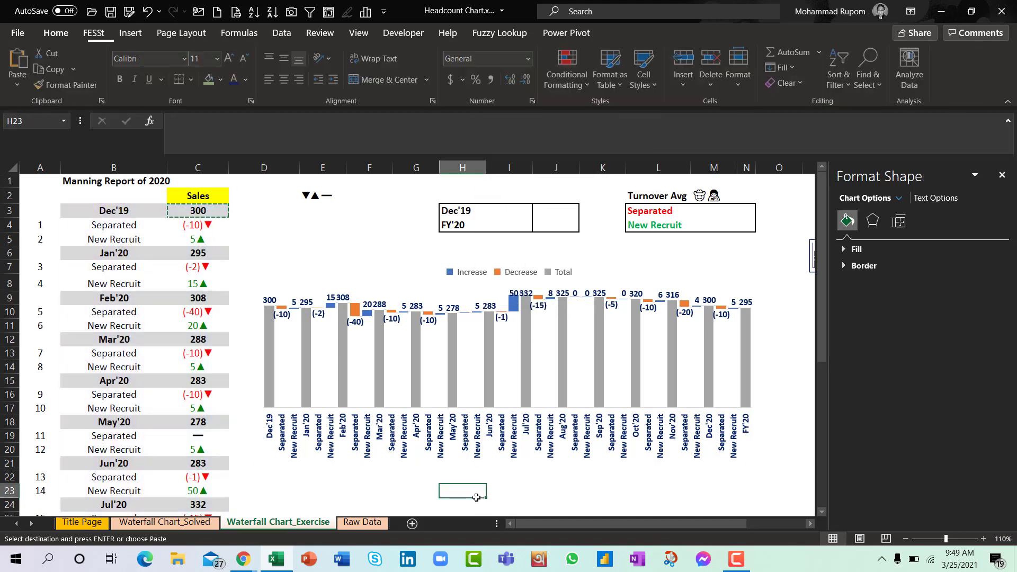
Step: Delete the legend from the waterfall chart
{"action": "left_click", "coordinate": [522, 273]}
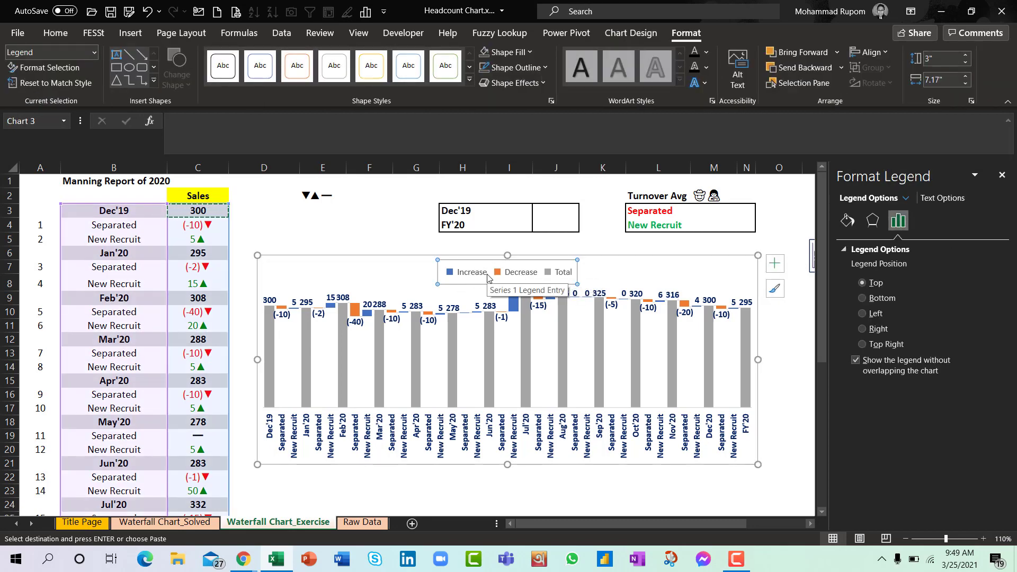
{"action": "key", "text": "Delete"}
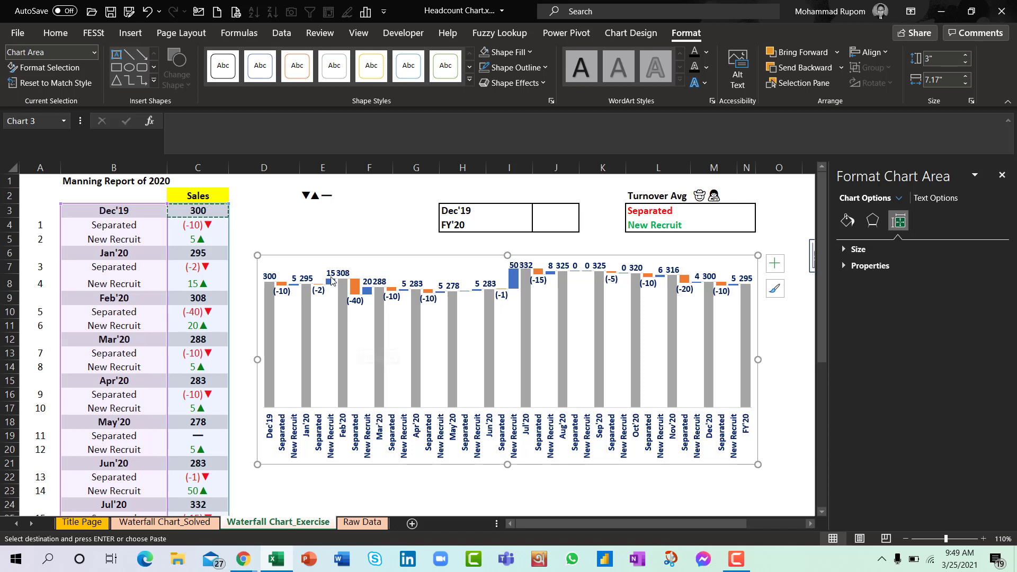
{"action": "mouse_move", "coordinate": [330, 285]}
{"action": "left_click", "coordinate": [775, 381]}
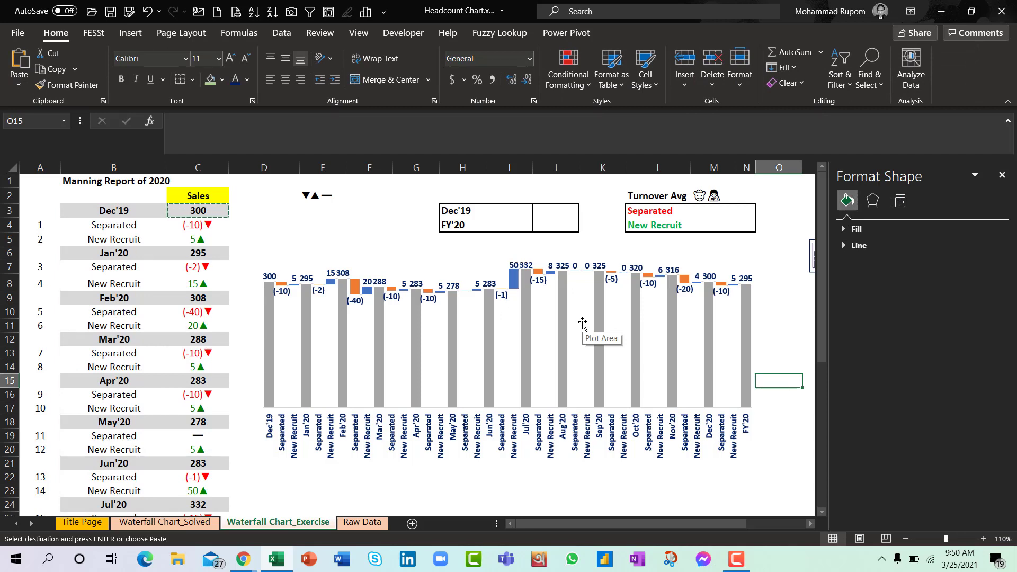
Step: Link the summary box's Dec'19 cell I3 to the report total C3, showing 300
{"action": "left_click", "coordinate": [550, 211]}
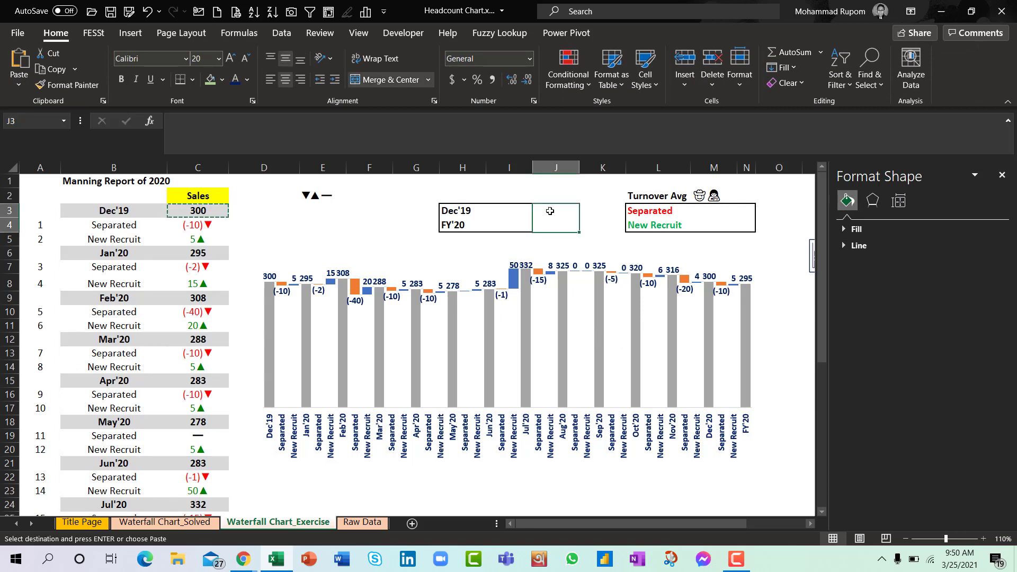
{"action": "left_click", "coordinate": [513, 211]}
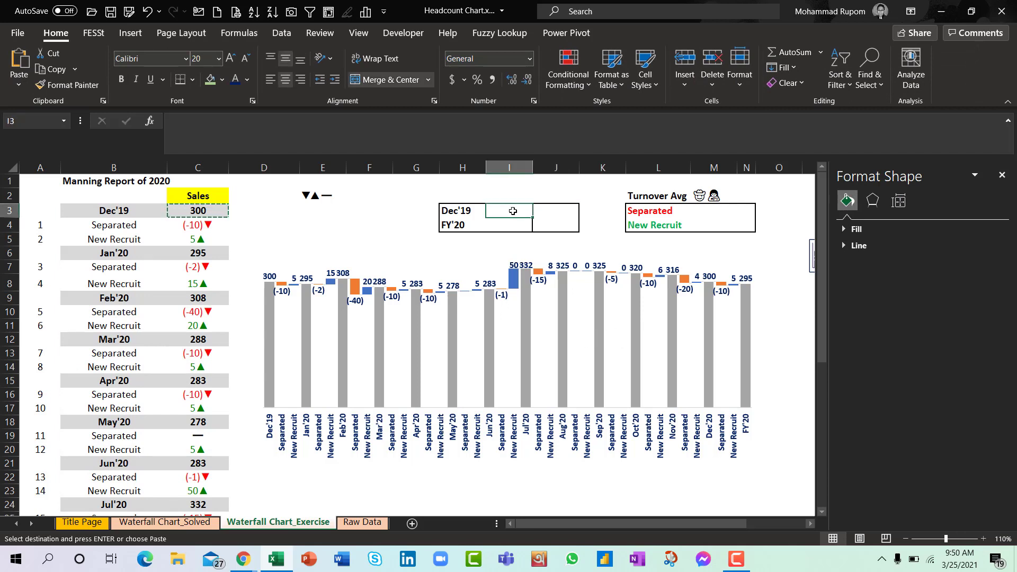
{"action": "type", "text": "="}
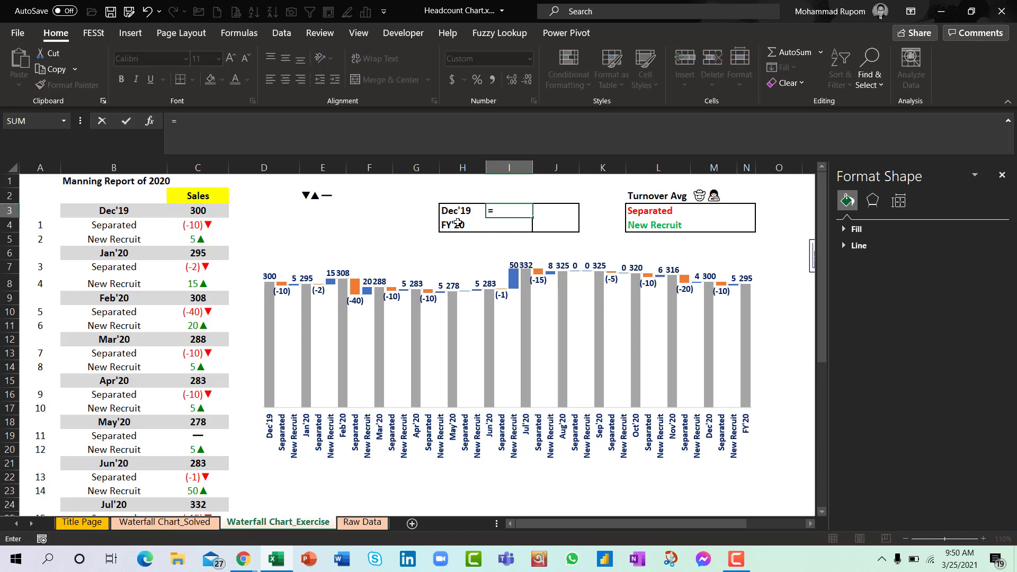
{"action": "left_click", "coordinate": [207, 210]}
{"action": "key", "text": "Return"}
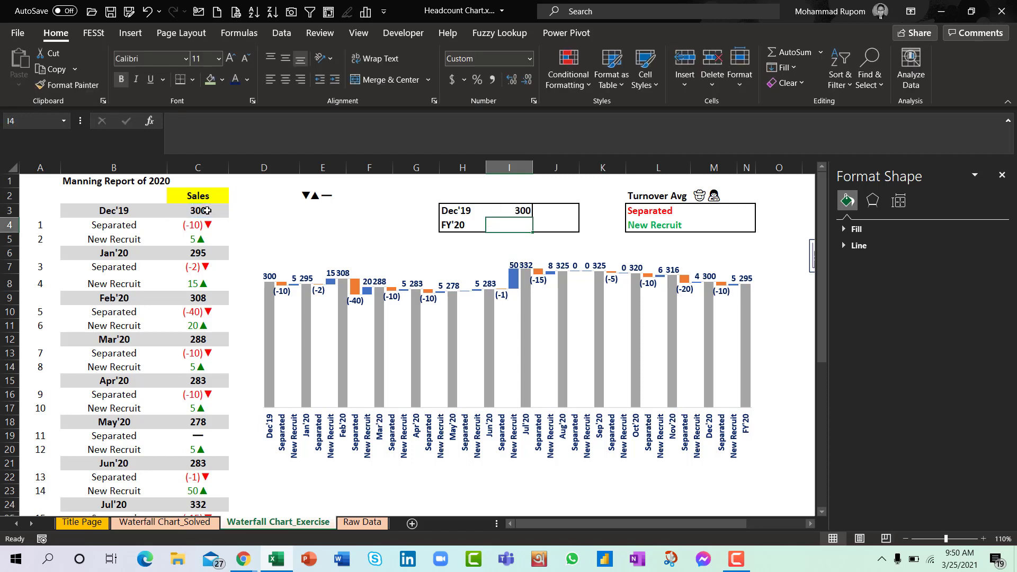
Step: Link the FY'20 cell I4 to the FY'20 total in C42, showing 295
{"action": "type", "text": "="}
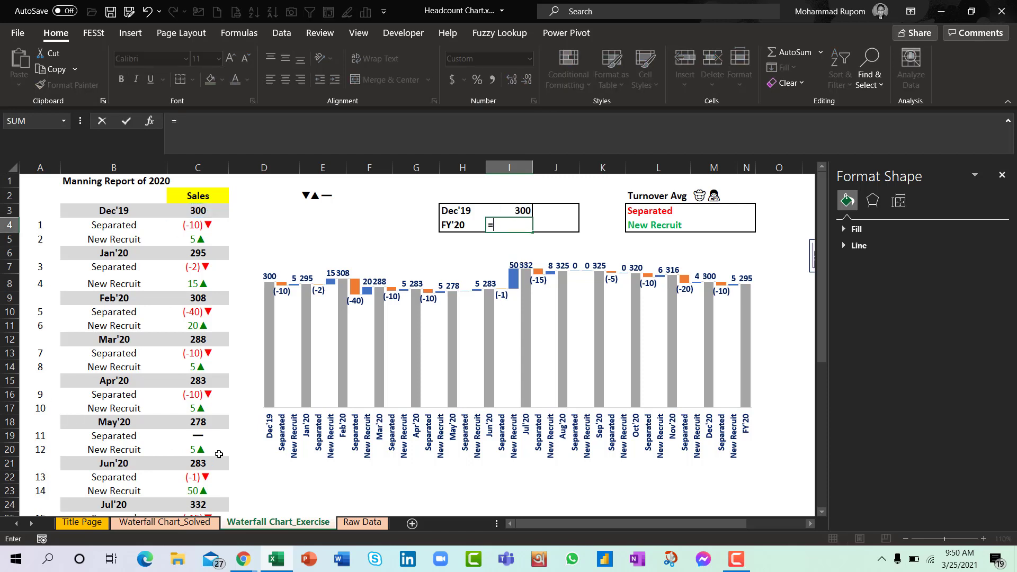
{"action": "left_click", "coordinate": [194, 468]}
{"action": "key", "text": "ctrl+Down"}
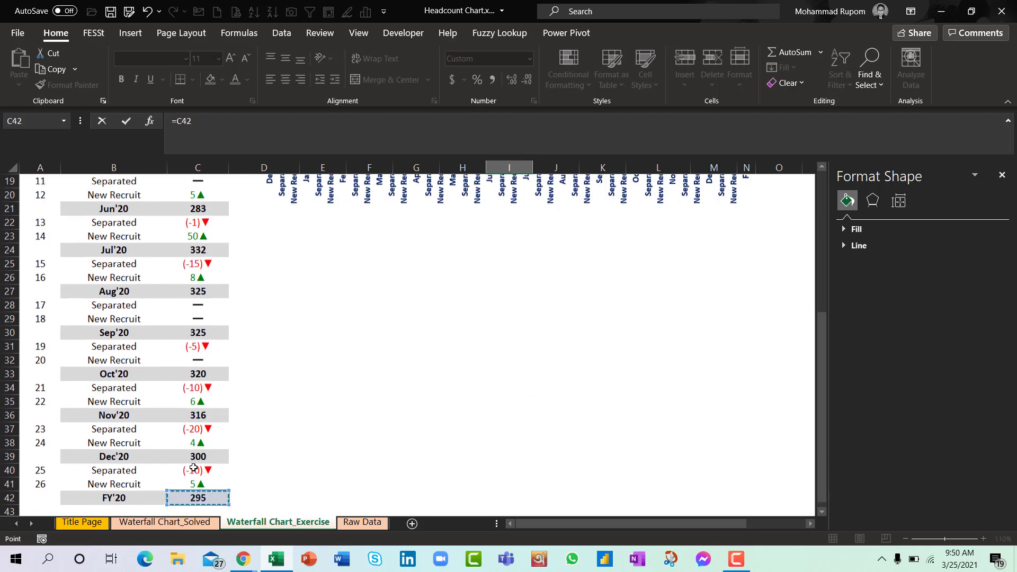
{"action": "key", "text": "Return"}
{"action": "scroll", "coordinate": [194, 467], "scroll_direction": "up", "scroll_amount": 2}
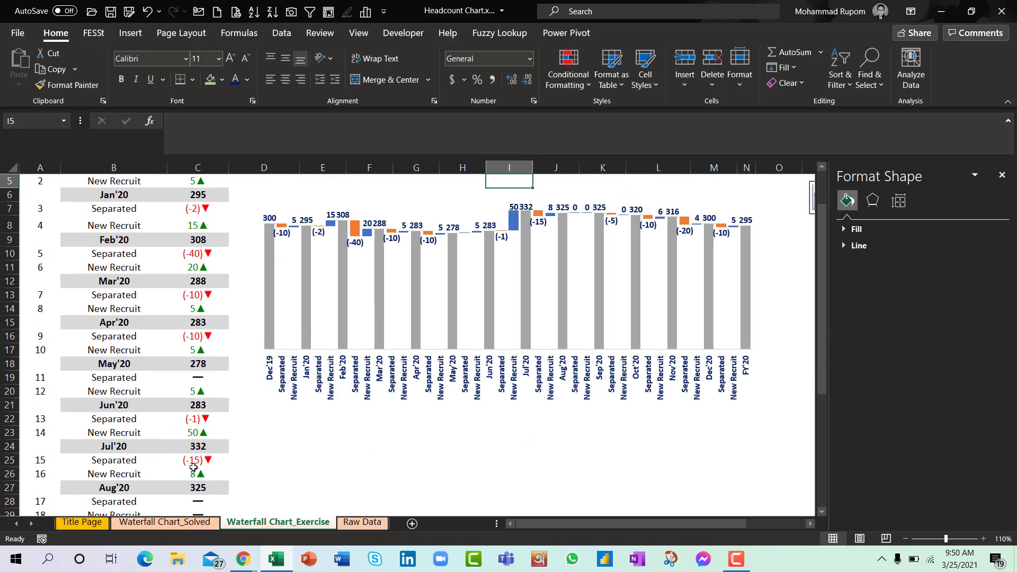
{"action": "left_click", "coordinate": [557, 204]}
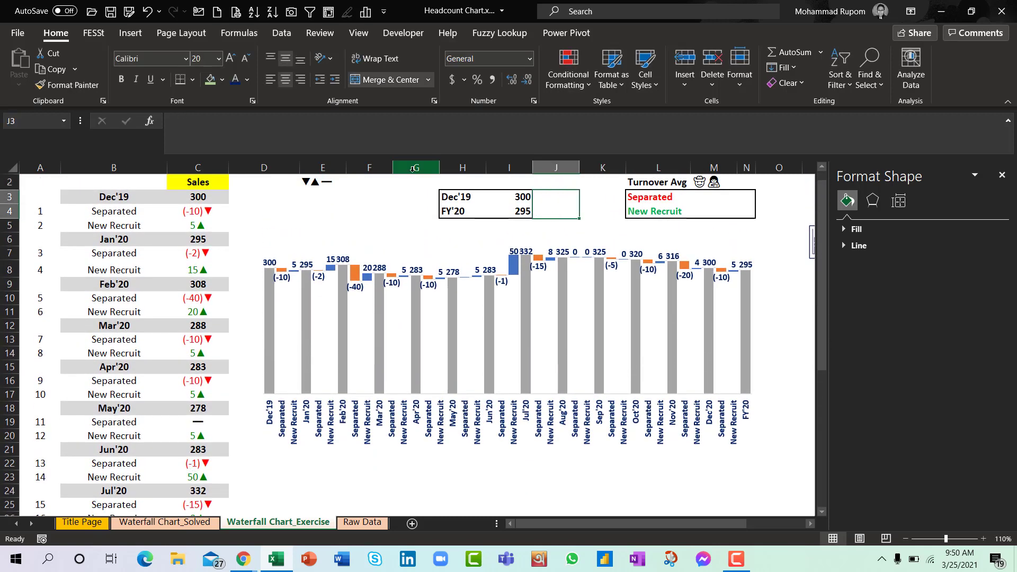
{"action": "left_click", "coordinate": [318, 184]}
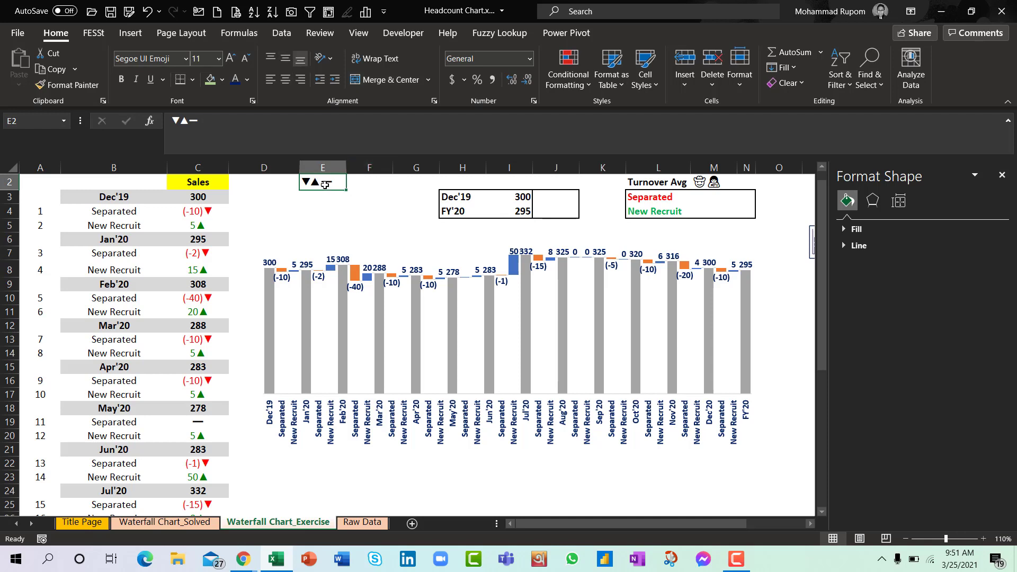
{"action": "left_click", "coordinate": [139, 37]}
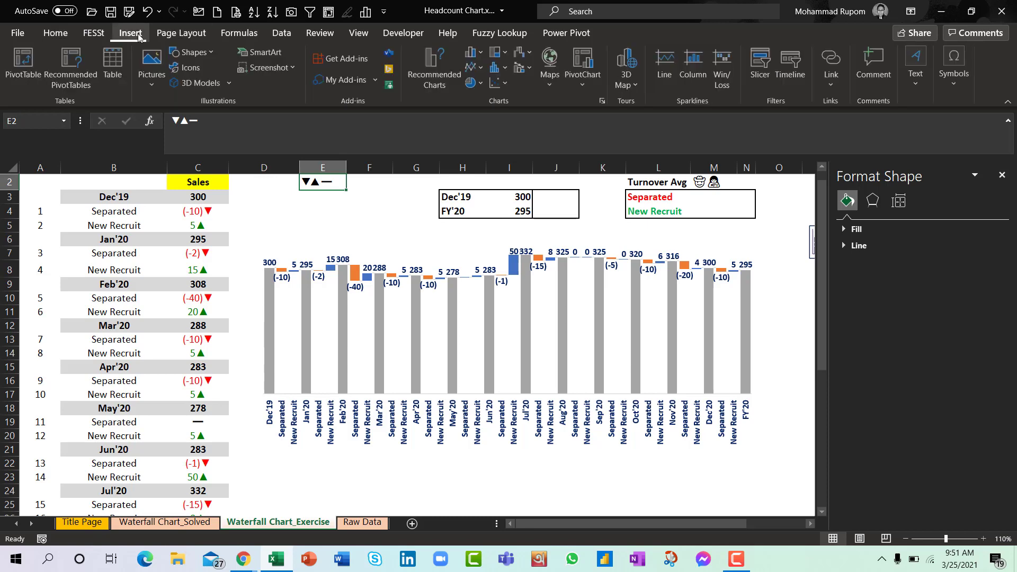
{"action": "left_click", "coordinate": [947, 85]}
{"action": "left_click", "coordinate": [988, 127]}
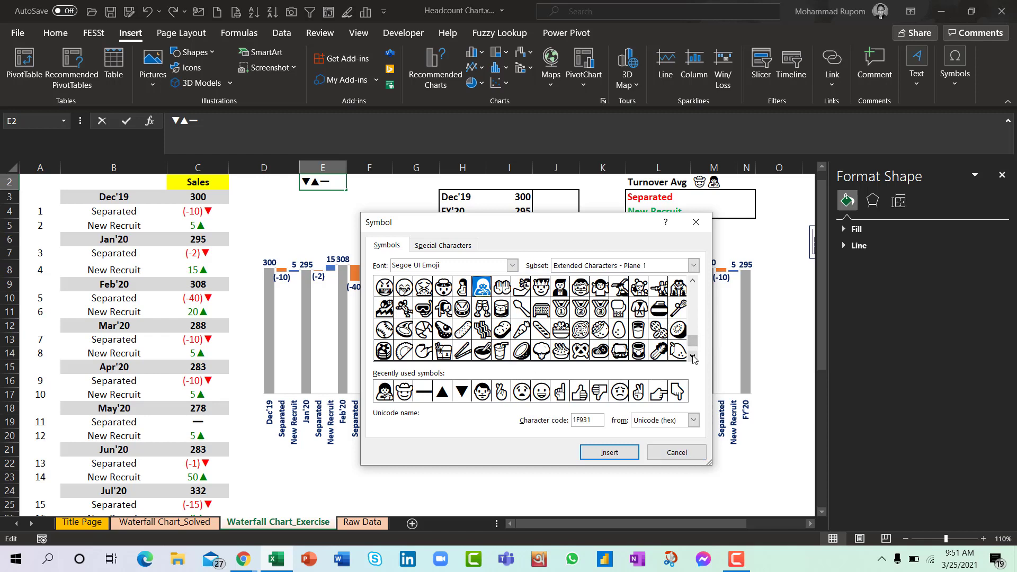
{"action": "left_click", "coordinate": [673, 457]}
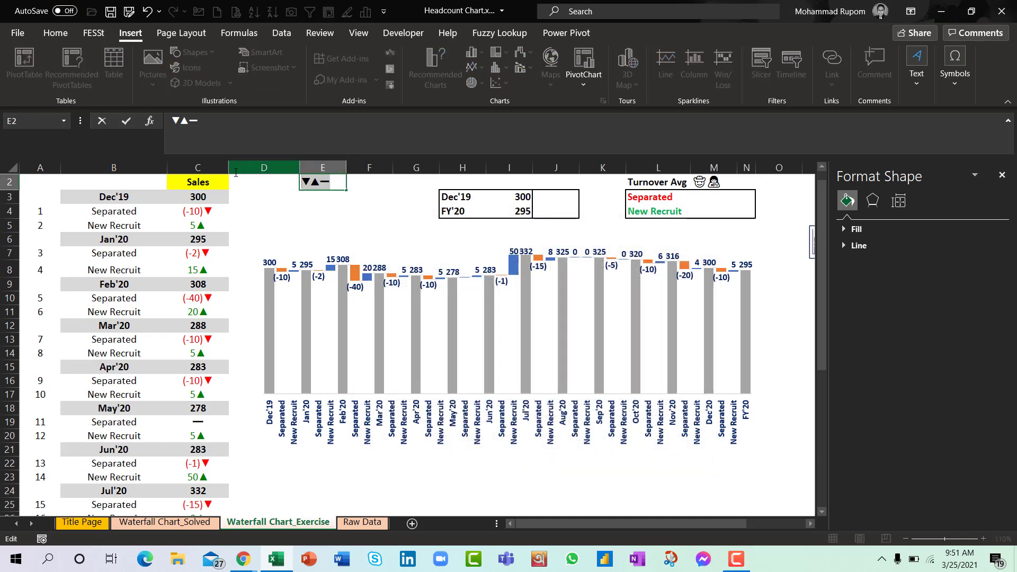
{"action": "key", "text": "ctrl+Return"}
{"action": "left_click", "coordinate": [563, 198]}
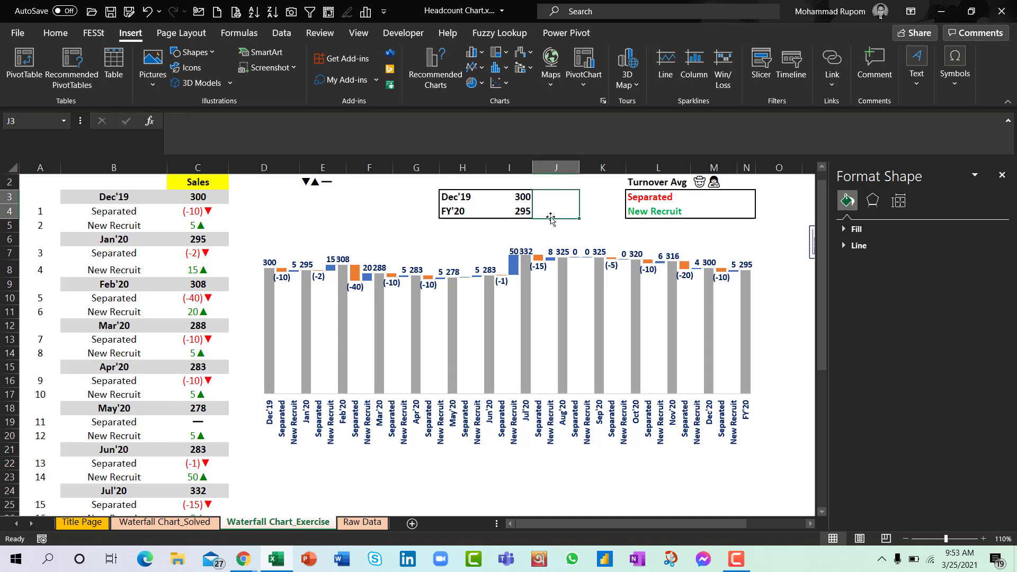
Step: Begin J3's formula as =IF(I4<I3,"▼" so a decrease shows a down arrow
{"action": "type", "text": "="}
{"action": "type", "text": "if"}
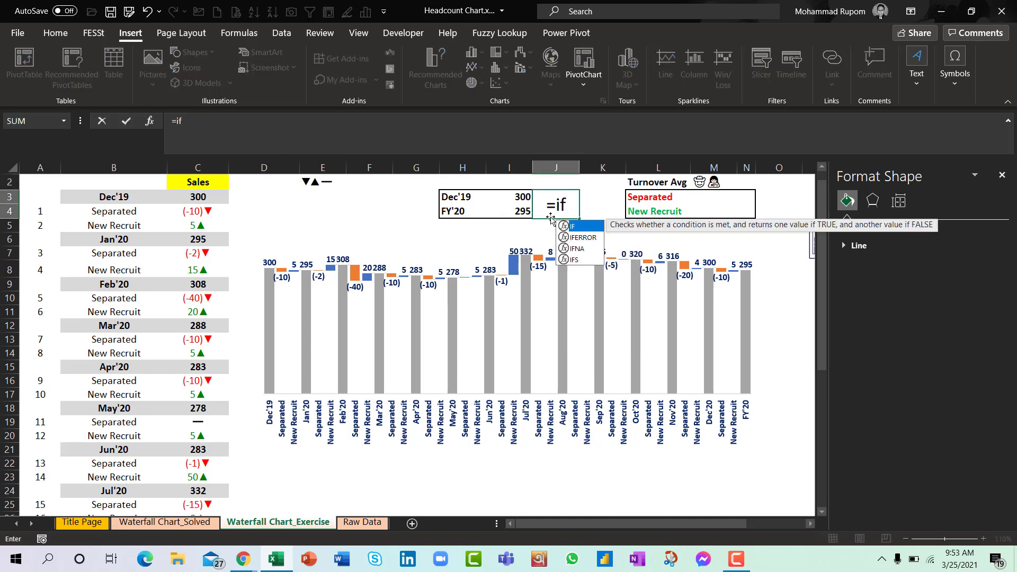
{"action": "key", "text": "Tab"}
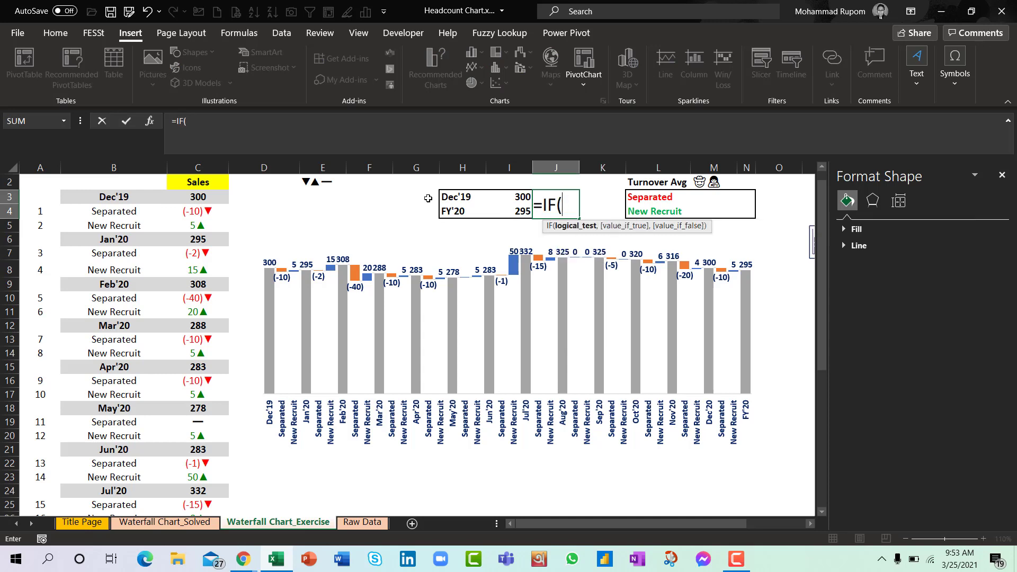
{"action": "left_click", "coordinate": [525, 213]}
{"action": "left_click", "coordinate": [525, 213]}
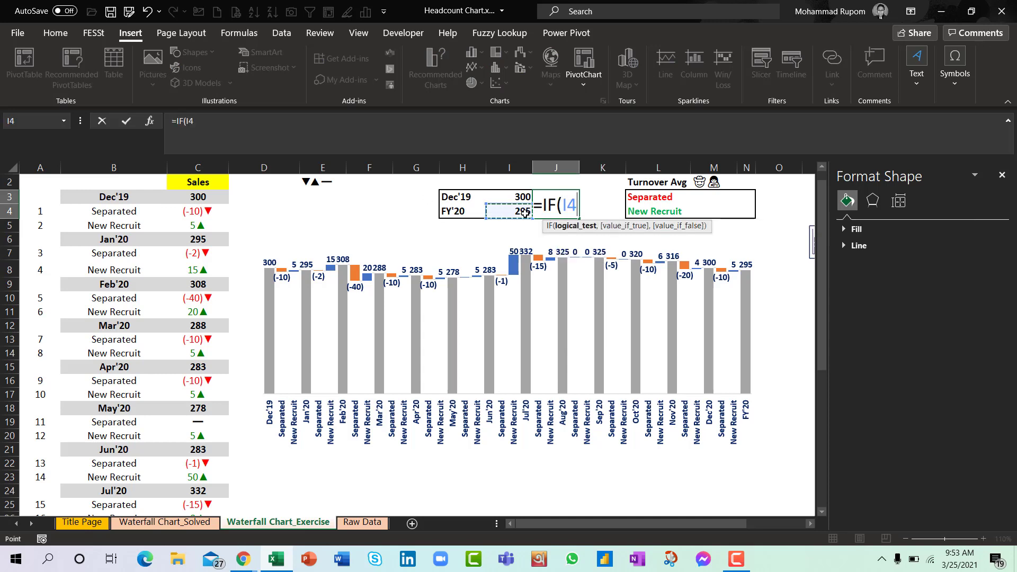
{"action": "type", "text": "<"}
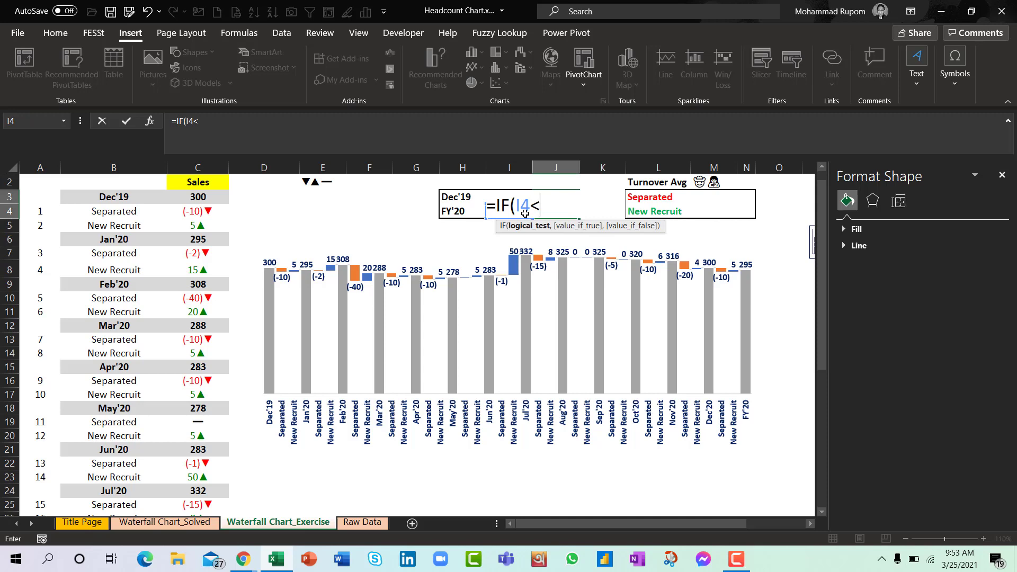
{"action": "left_click", "coordinate": [474, 195]}
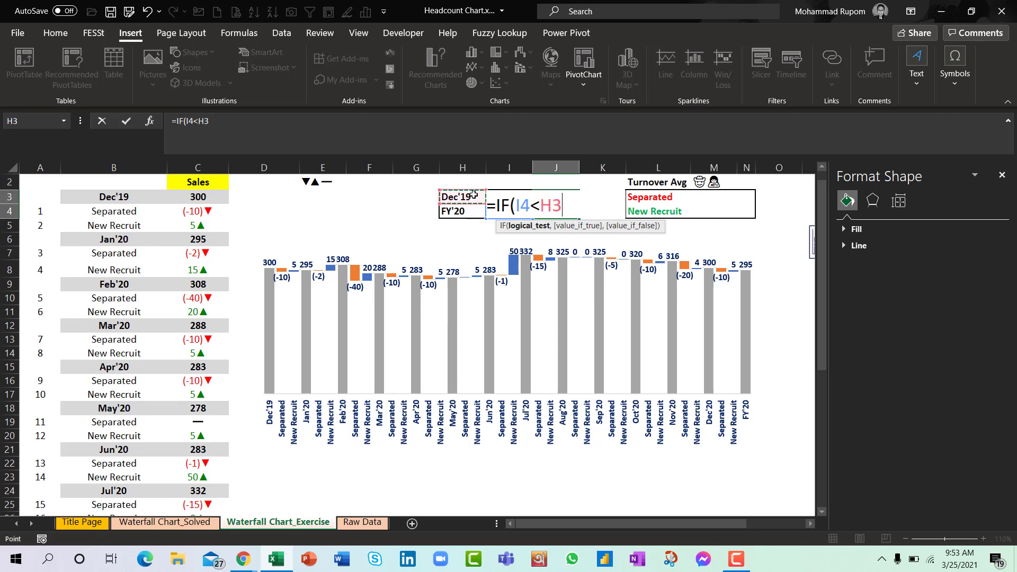
{"action": "key", "text": "Right"}
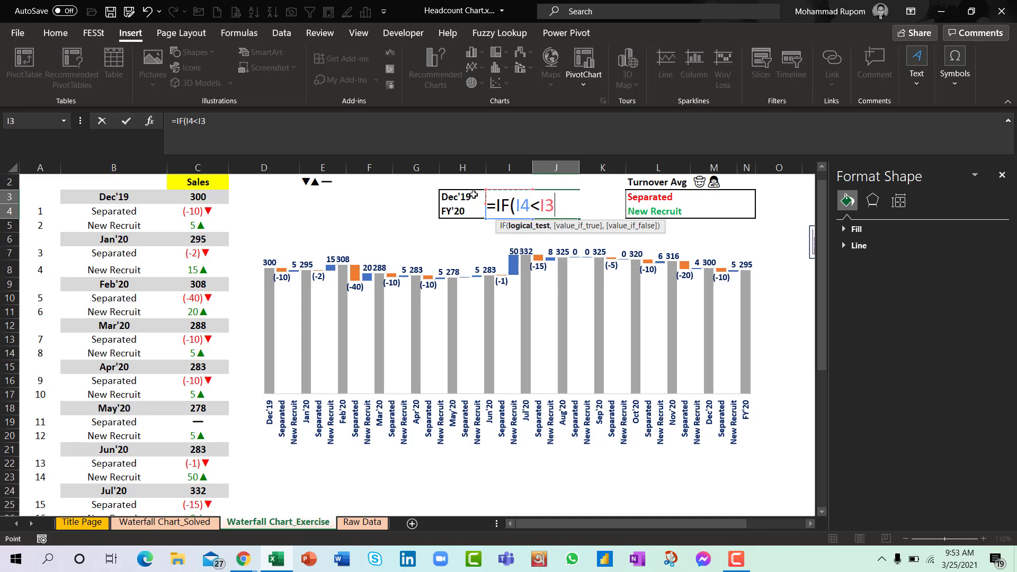
{"action": "type", "text": ","}
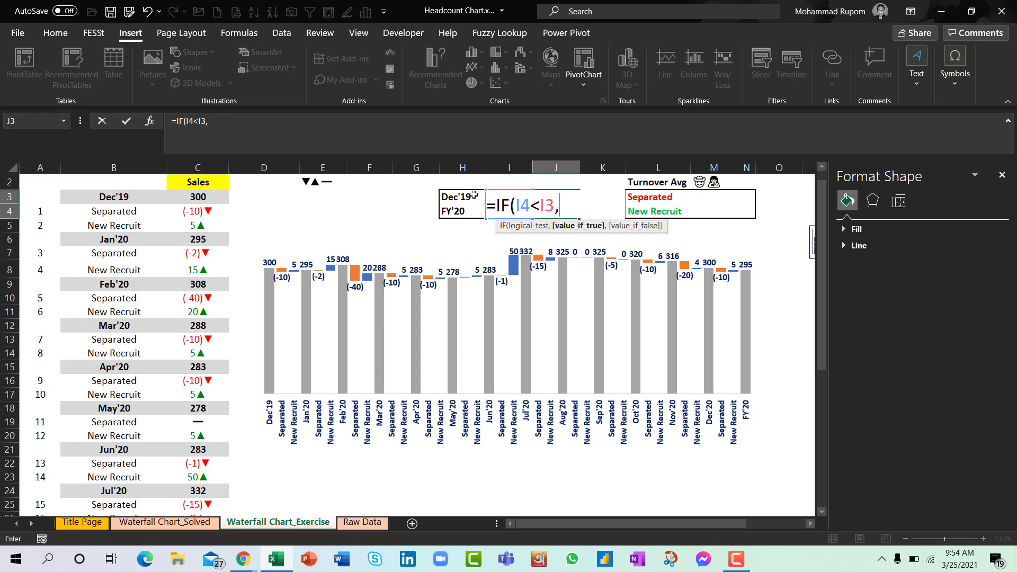
{"action": "type", "text": "\""}
{"action": "key", "text": "ctrl+v"}
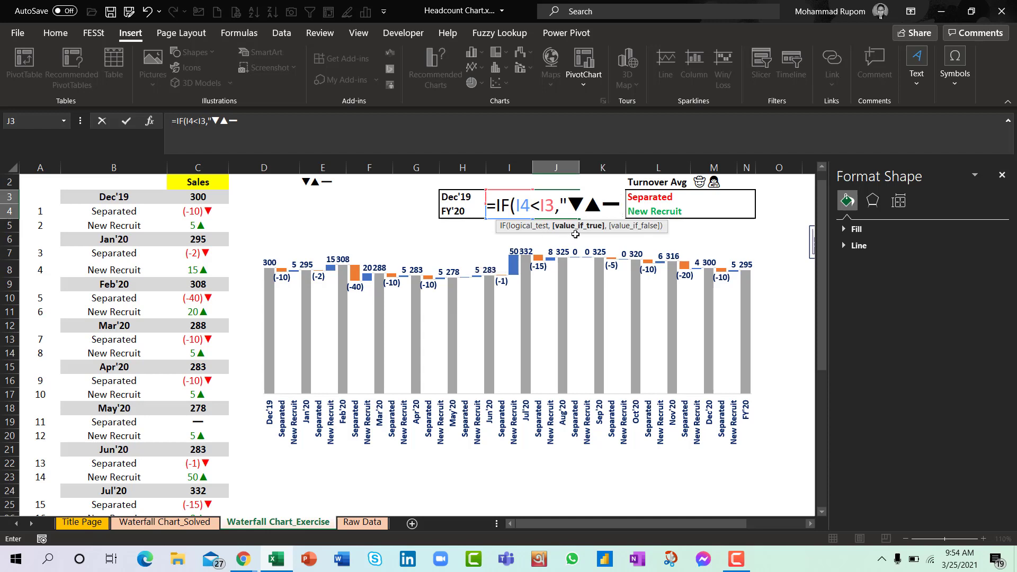
{"action": "key", "text": "BackSpace"}
{"action": "key", "text": "BackSpace"}
Step: Add the nested IF(I4>I3,"▲" so an increase shows an up arrow
{"action": "type", "text": "\","}
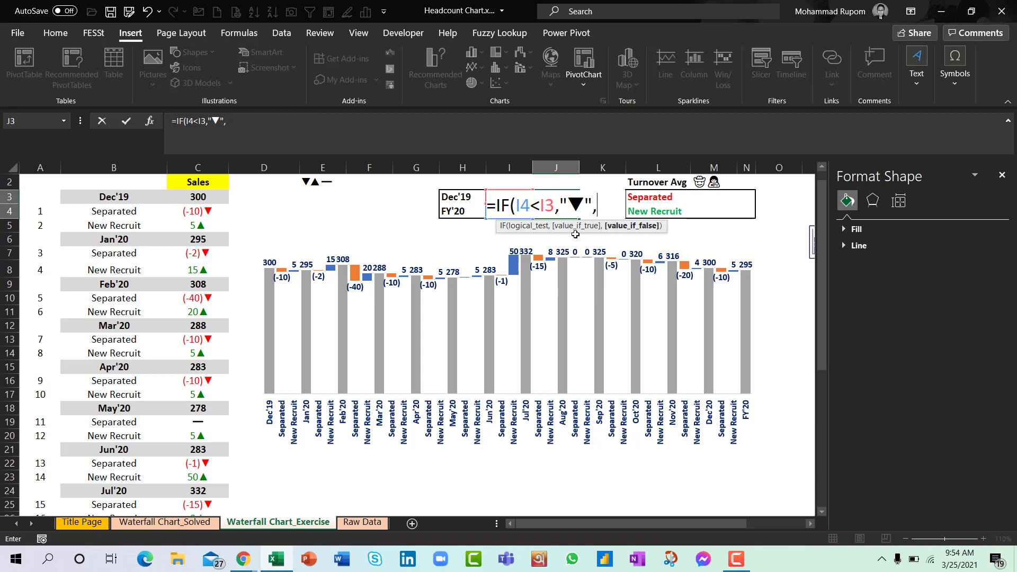
{"action": "type", "text": "IF("}
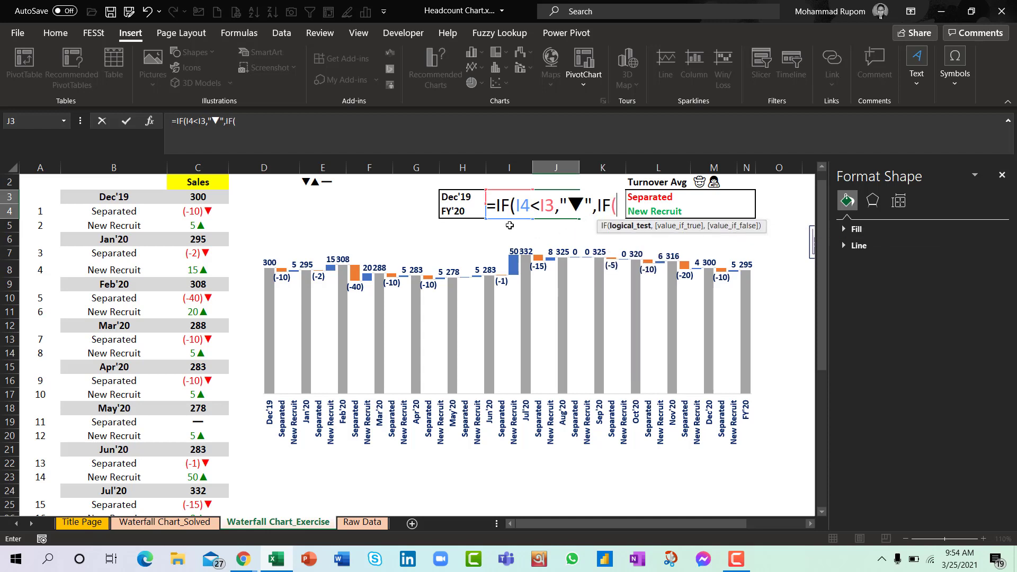
{"action": "left_click", "coordinate": [469, 213]}
{"action": "key", "text": "Right"}
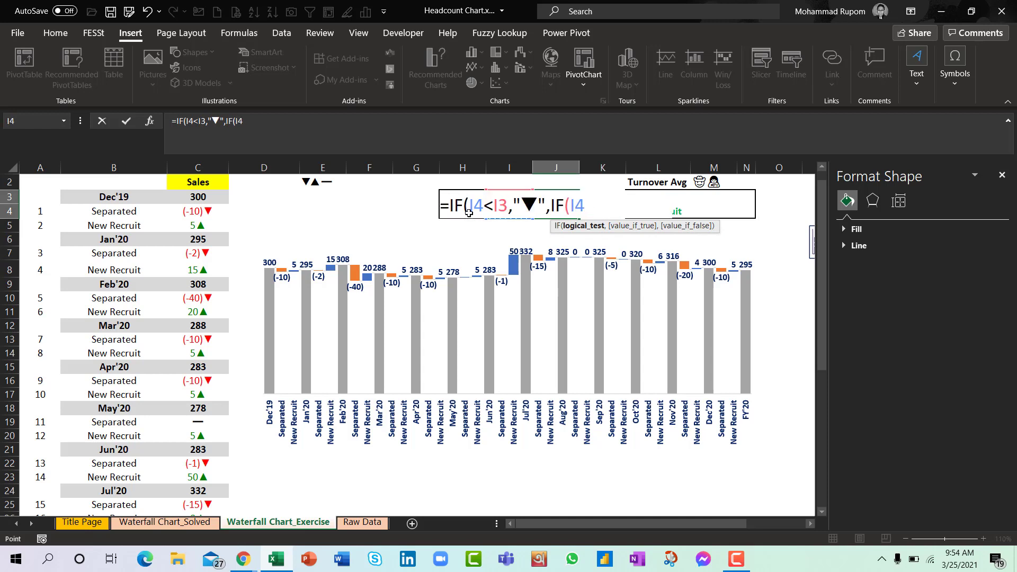
{"action": "type", "text": ">"}
{"action": "left_click", "coordinate": [429, 211]}
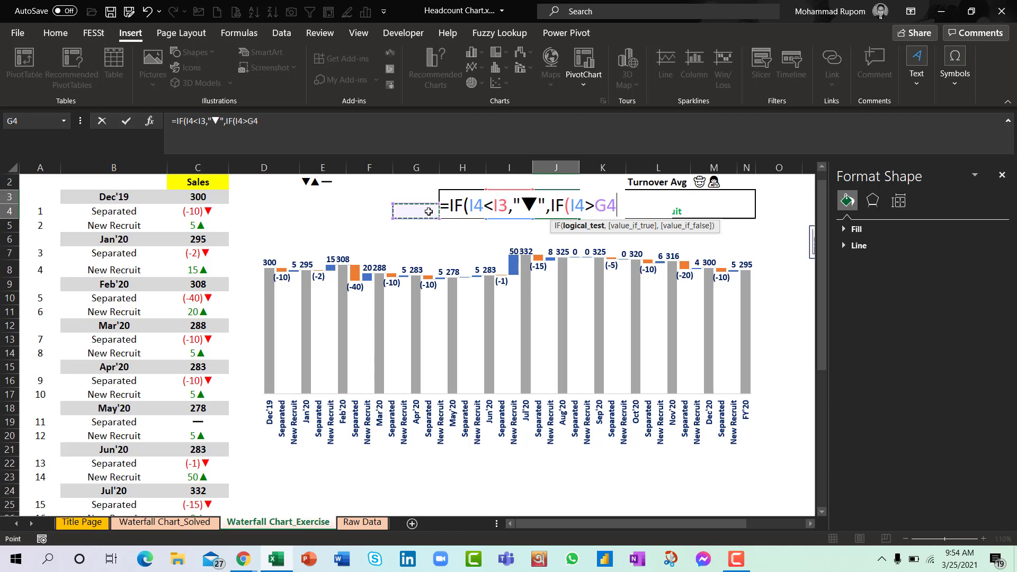
{"action": "key", "text": "Right"}
{"action": "key", "text": "Right"}
{"action": "key", "text": "Up"}
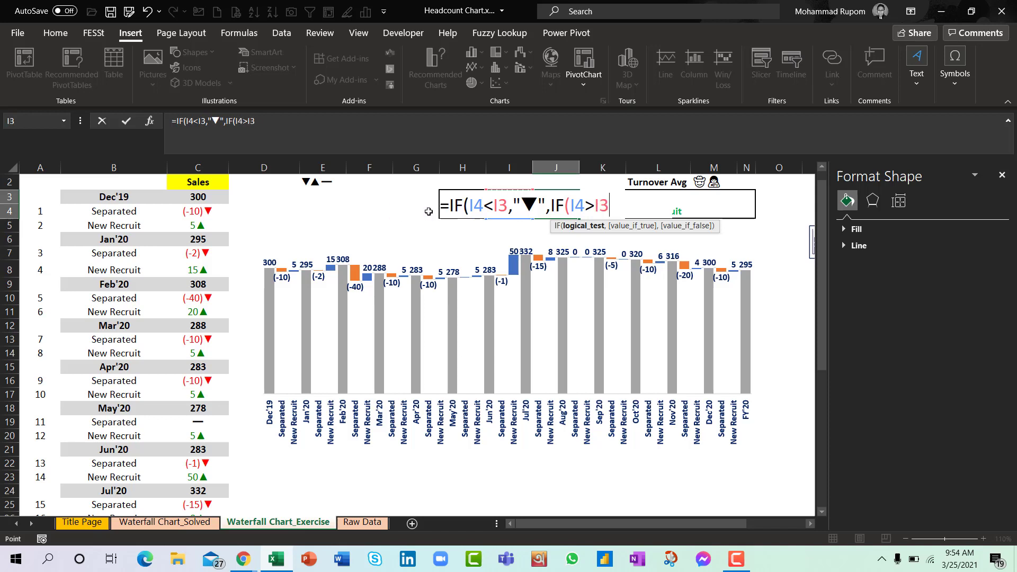
{"action": "type", "text": ","}
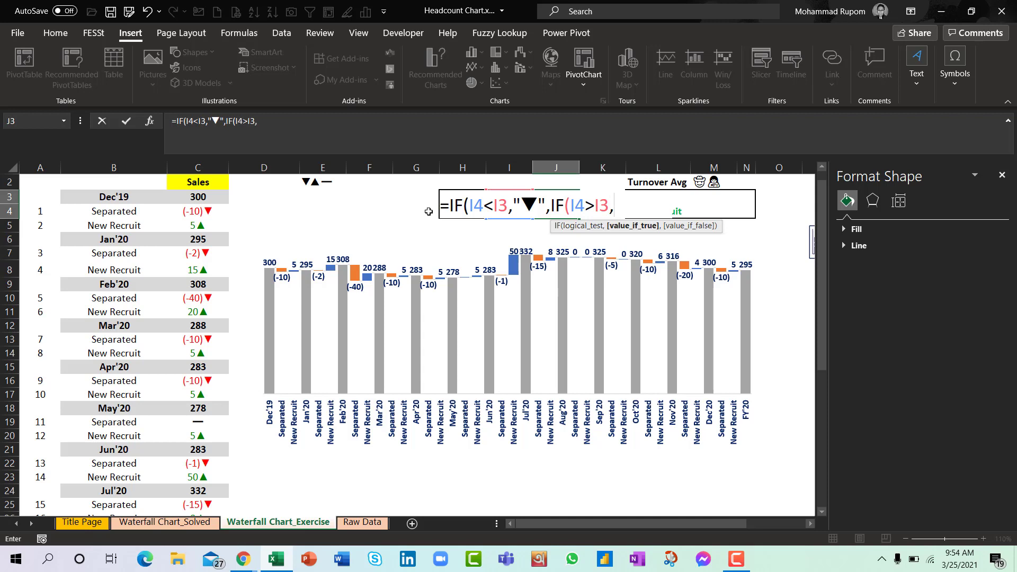
{"action": "type", "text": "\""}
{"action": "key", "text": "ctrl+v"}
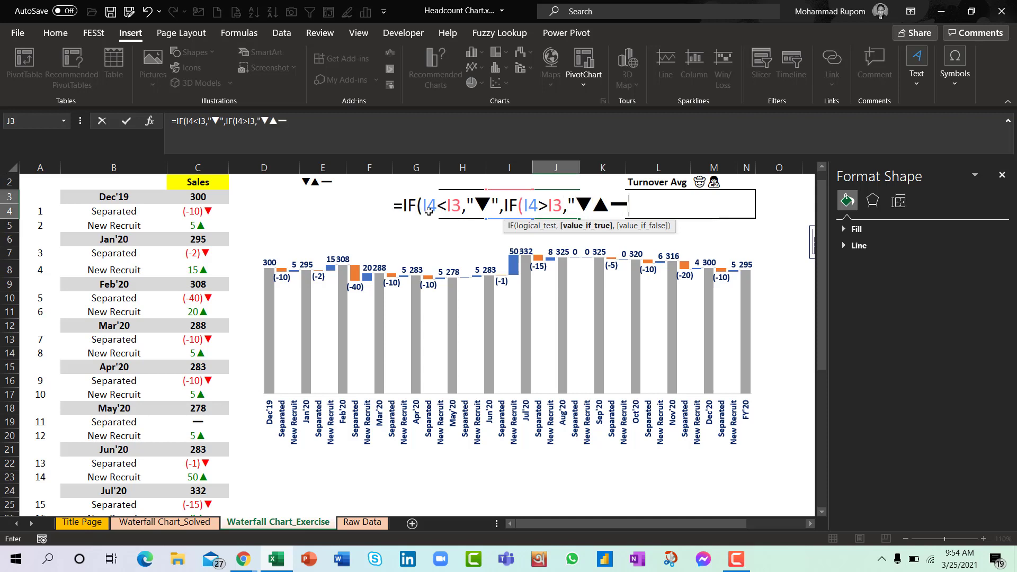
{"action": "left_click", "coordinate": [597, 206]}
{"action": "key", "text": "BackSpace"}
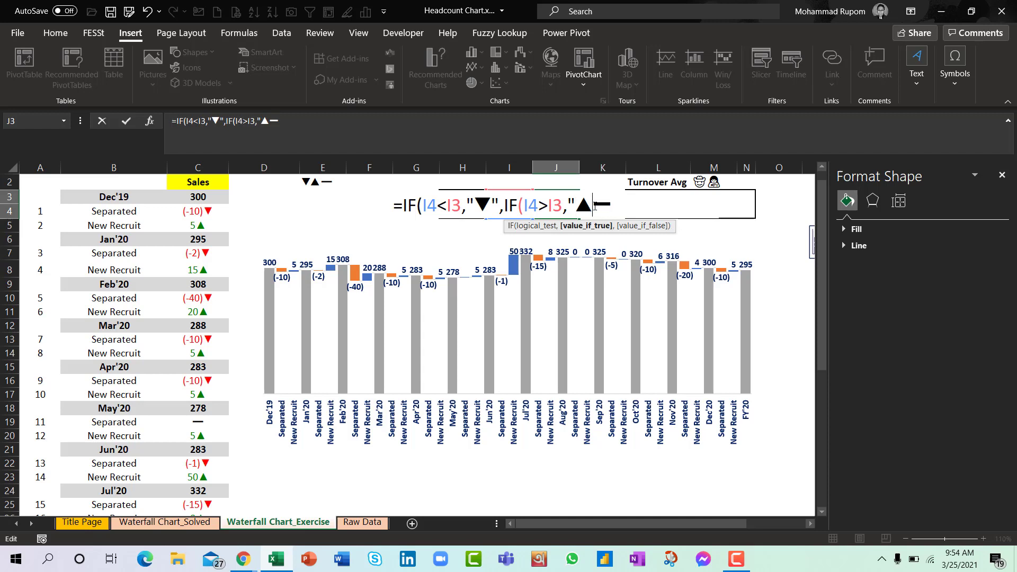
{"action": "key", "text": "Delete"}
Step: Finish with ━ as the default result and accept Excel's parenthesis correction
{"action": "type", "text": "\","}
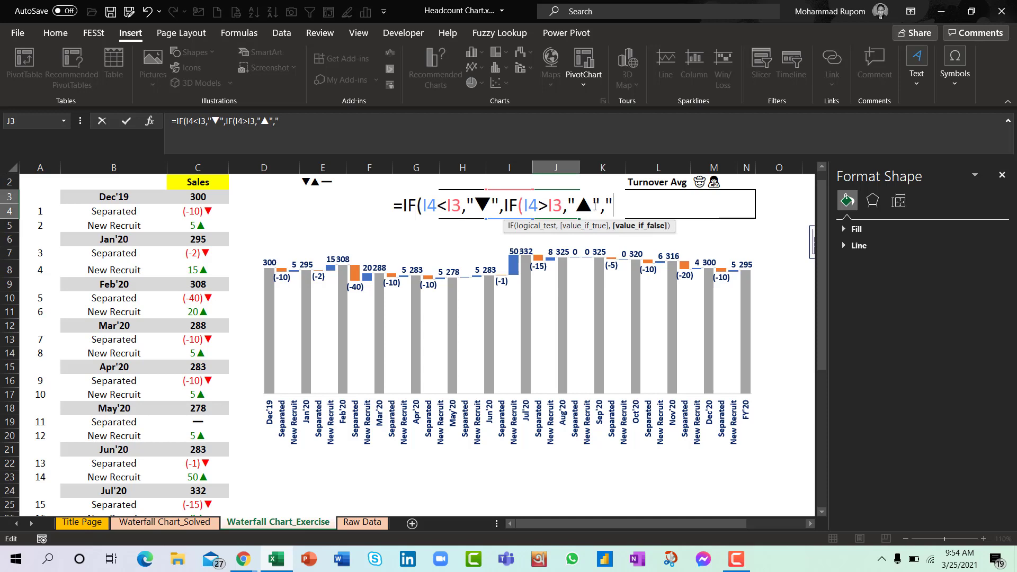
{"action": "key", "text": "ctrl+v"}
{"action": "key", "text": "Left"}
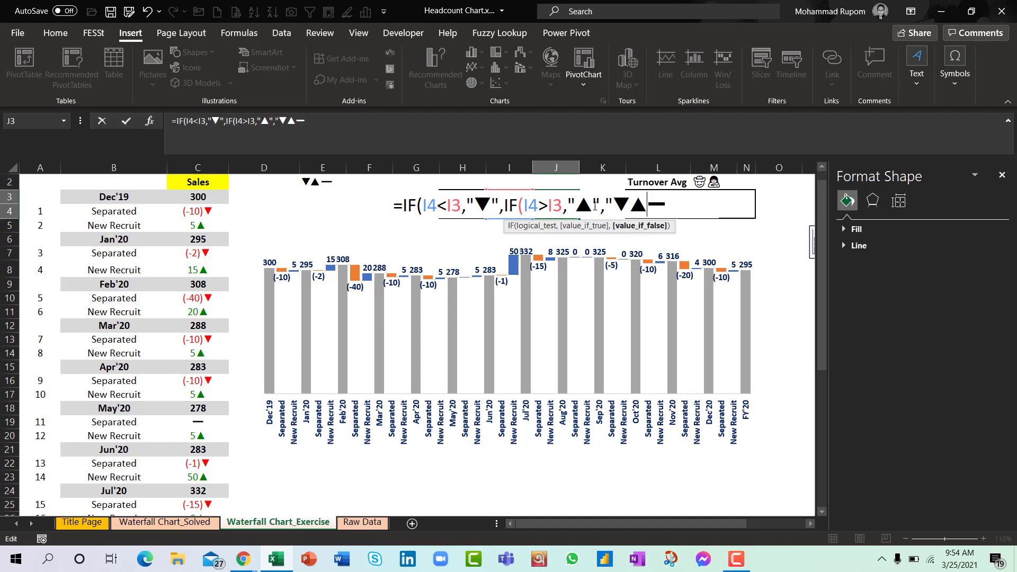
{"action": "key", "text": "BackSpace"}
{"action": "key", "text": "BackSpace"}
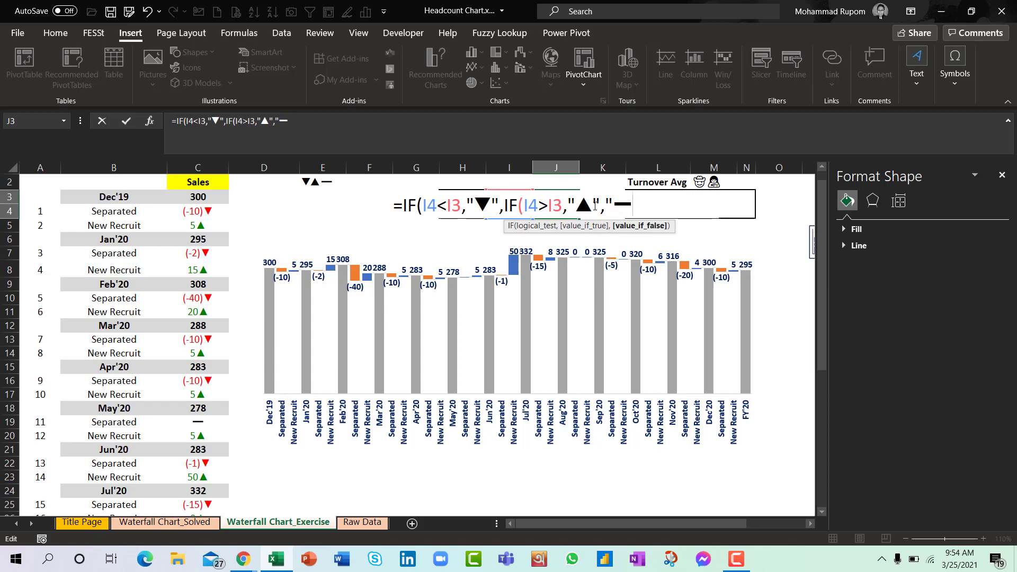
{"action": "type", "text": "\")"}
{"action": "key", "text": "Return"}
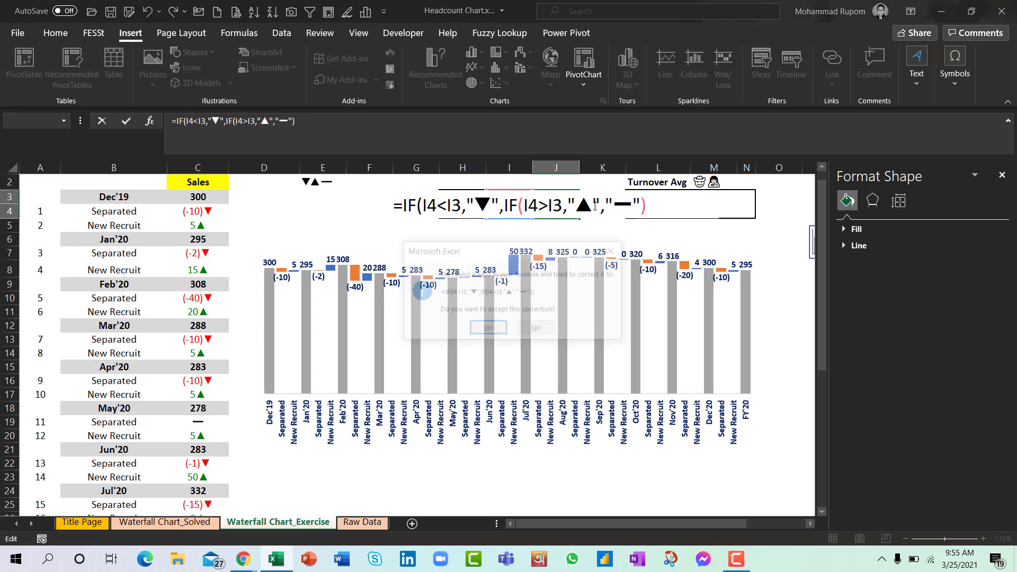
{"action": "key", "text": "Return"}
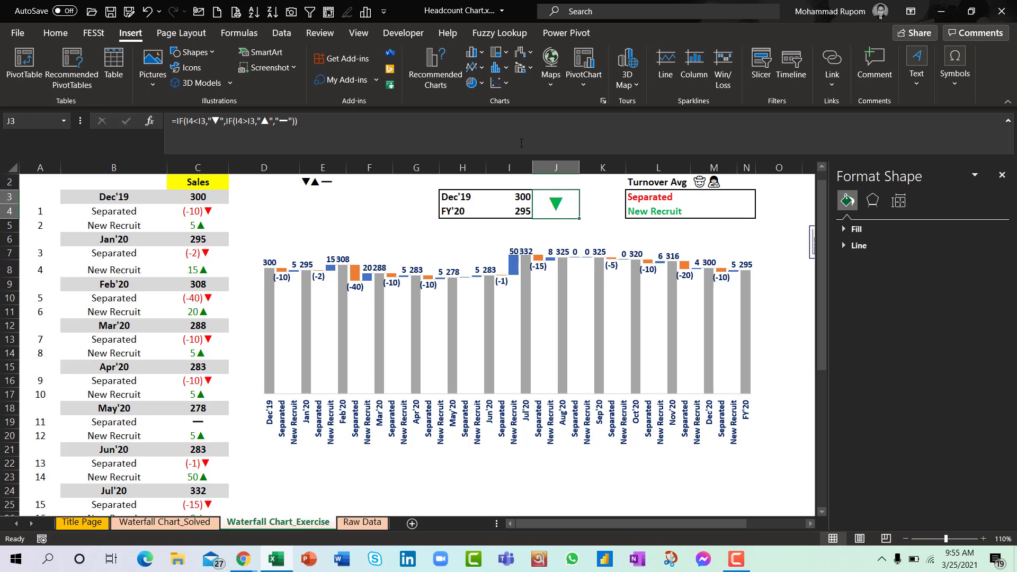
{"action": "left_click", "coordinate": [56, 33]}
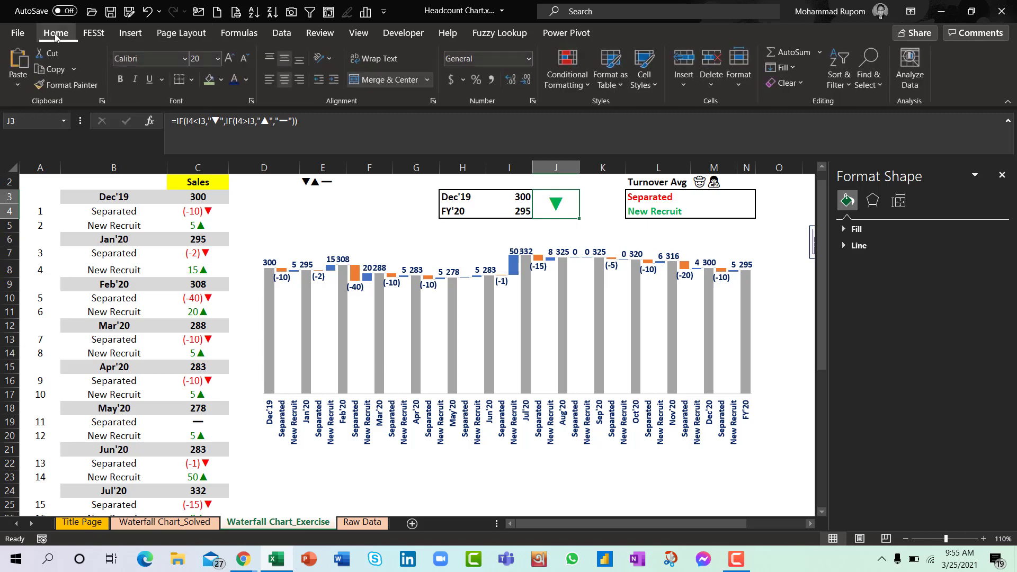
{"action": "left_click", "coordinate": [581, 85]}
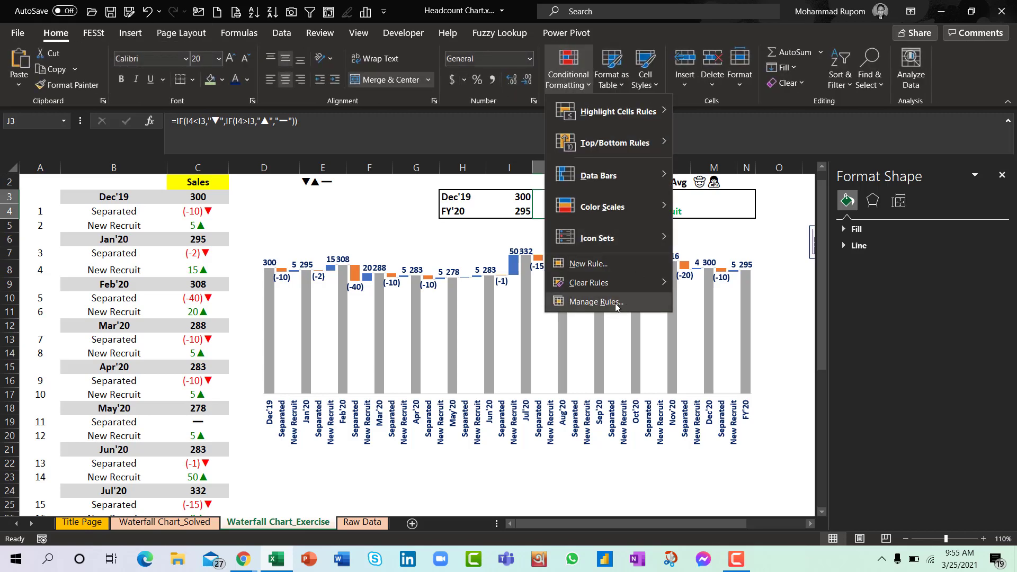
{"action": "left_click", "coordinate": [638, 303]}
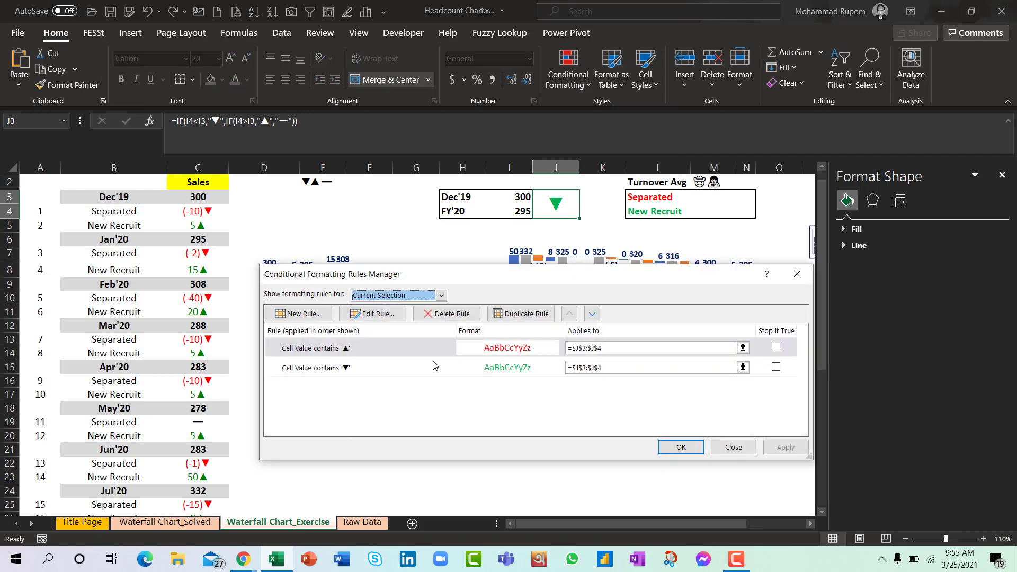
{"action": "double_click", "coordinate": [526, 348]}
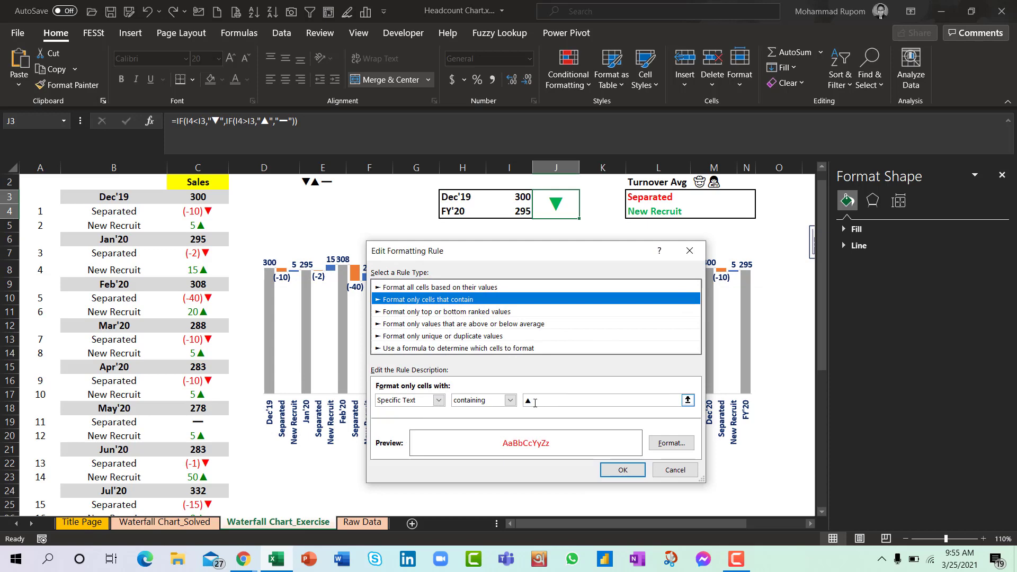
{"action": "left_click", "coordinate": [673, 444]}
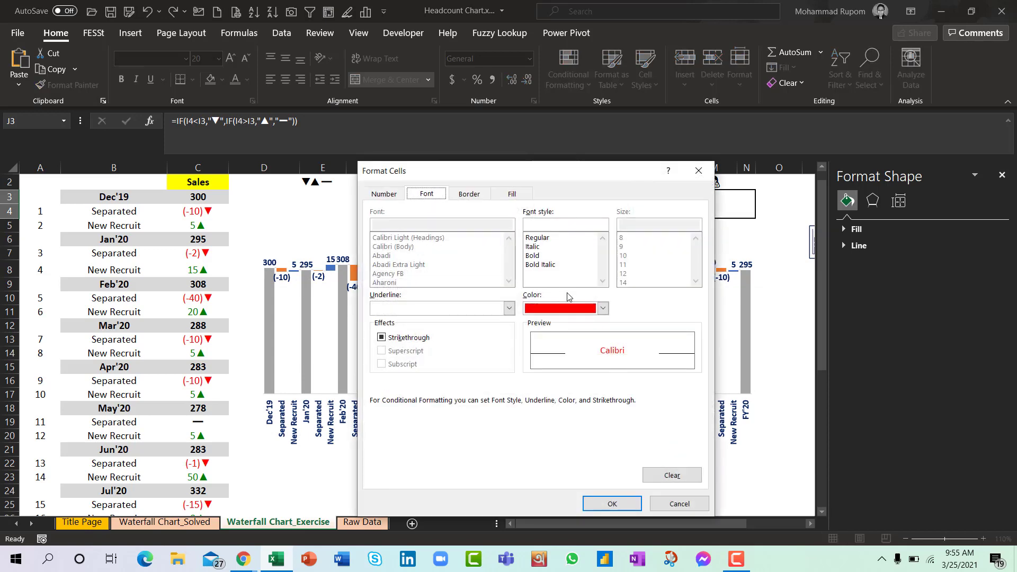
{"action": "left_click", "coordinate": [676, 503]}
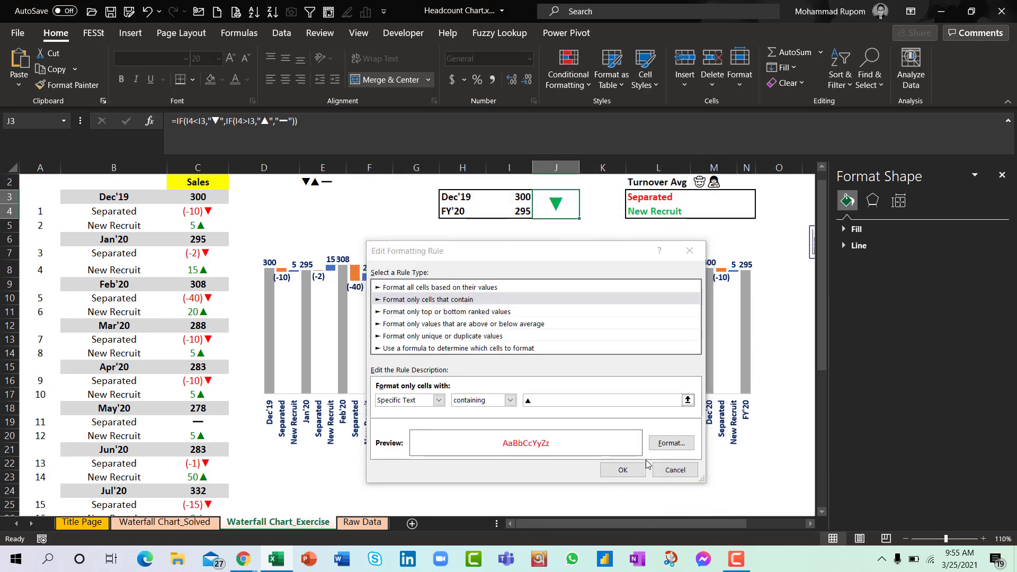
{"action": "left_click", "coordinate": [674, 472]}
{"action": "double_click", "coordinate": [490, 371]}
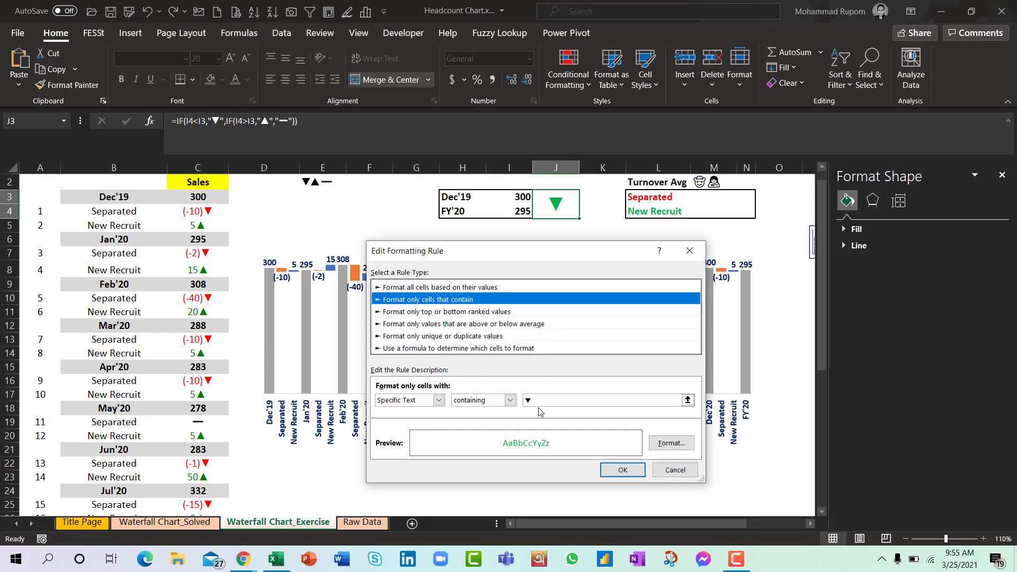
{"action": "left_click", "coordinate": [532, 402]}
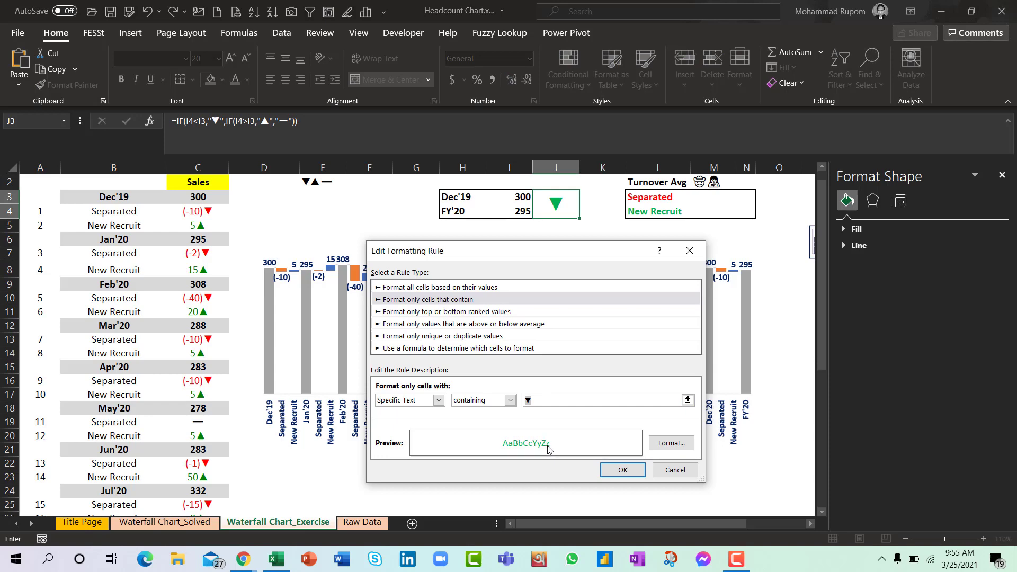
{"action": "left_click", "coordinate": [672, 443]}
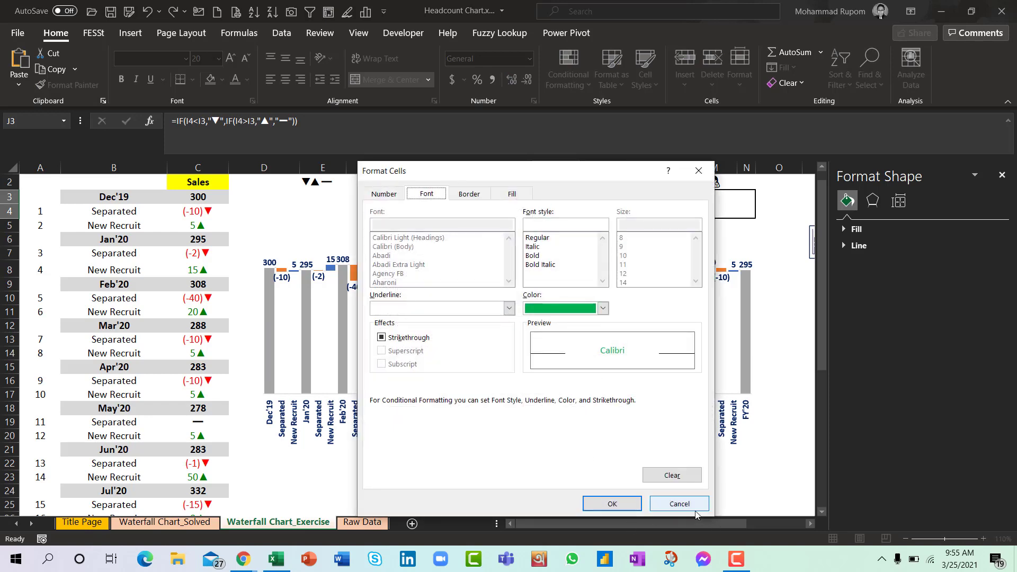
{"action": "left_click", "coordinate": [690, 505]}
{"action": "left_click", "coordinate": [675, 469]}
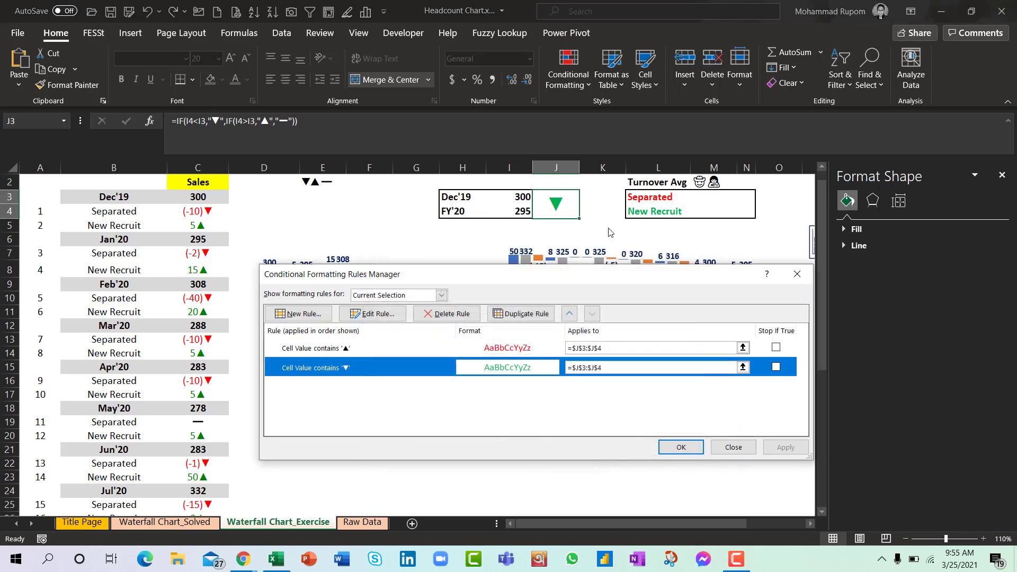
Step: Start an AVERAGEIF in M3 with the absolute lookup range $B$3:$B$42
{"action": "left_click", "coordinate": [733, 448]}
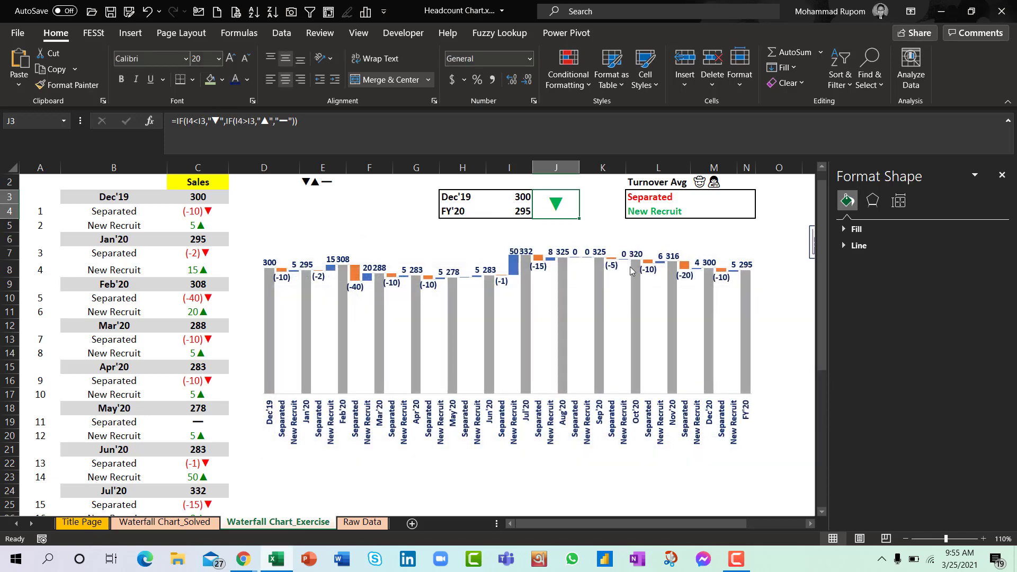
{"action": "left_click", "coordinate": [699, 197]}
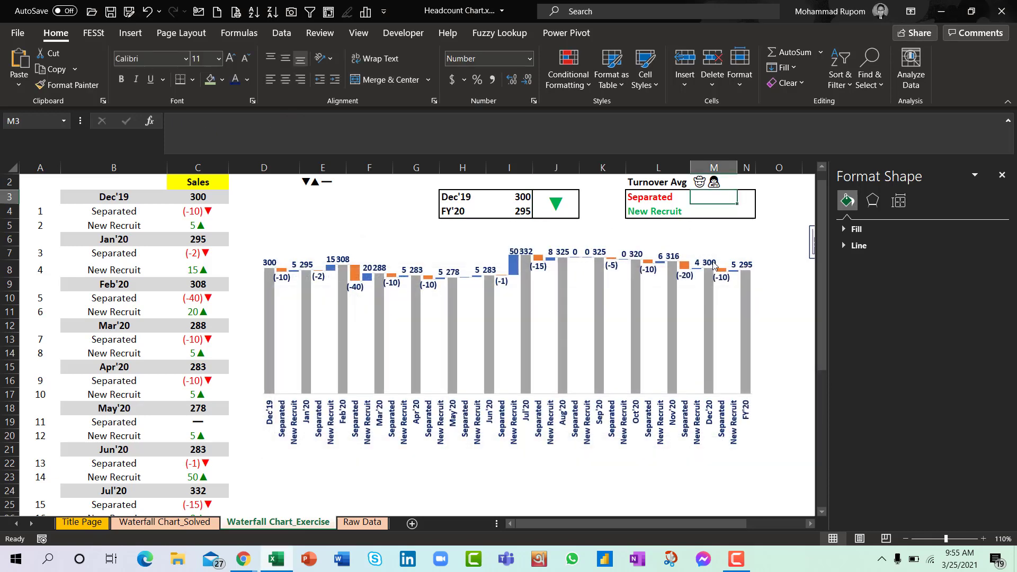
{"action": "type", "text": "=aver"}
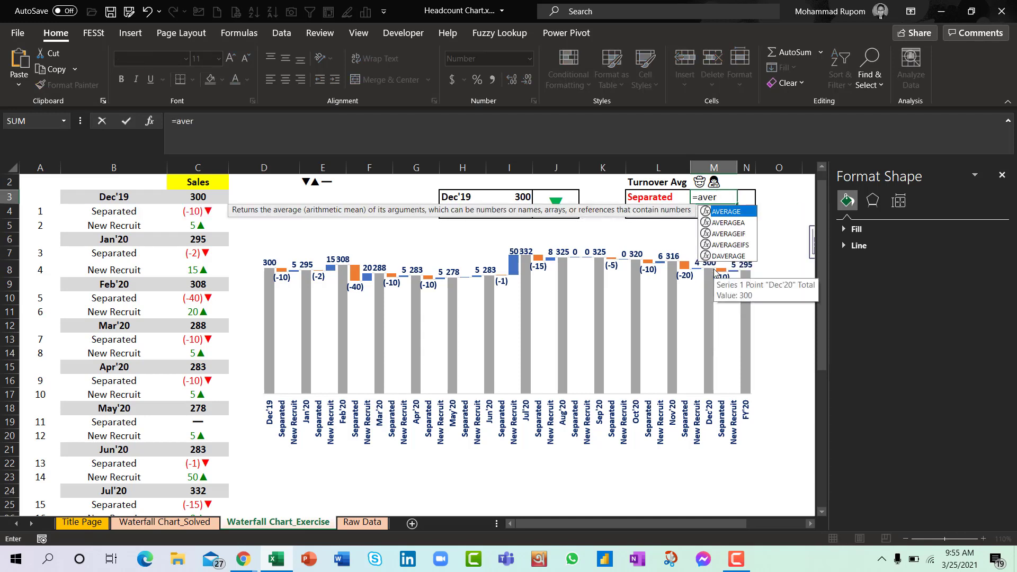
{"action": "key", "text": "Down"}
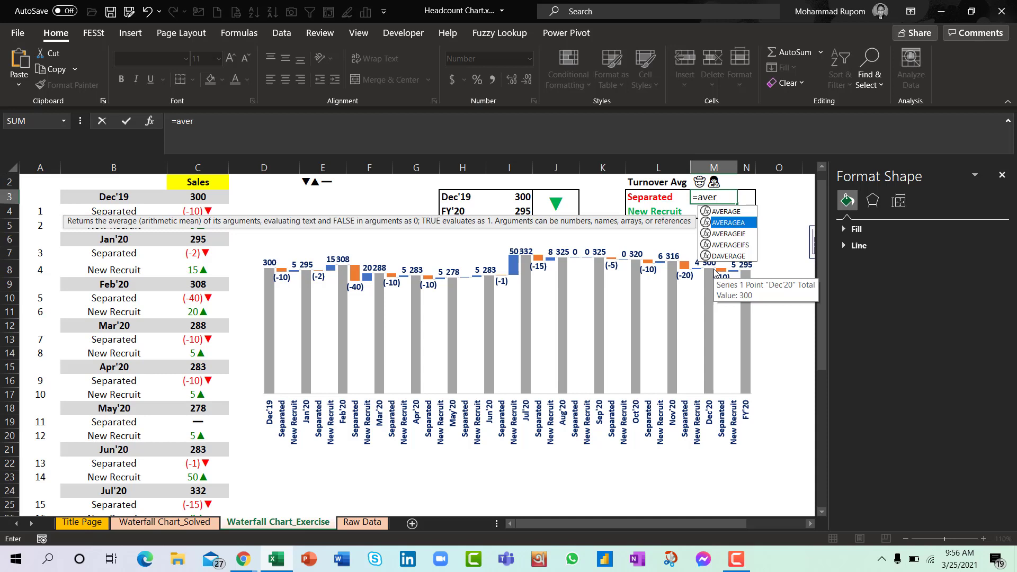
{"action": "key", "text": "Down"}
{"action": "key", "text": "Tab"}
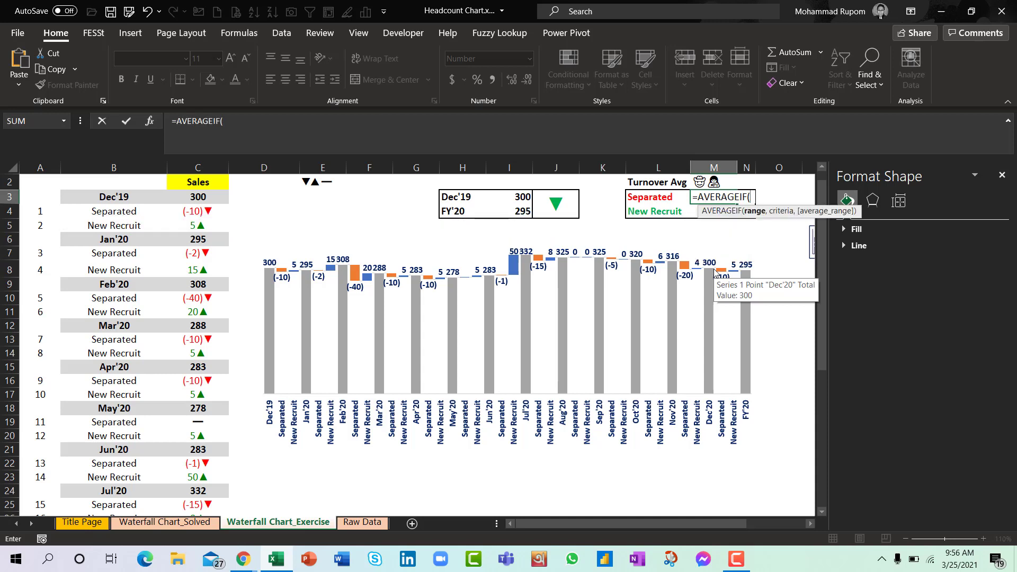
{"action": "left_click", "coordinate": [130, 198]}
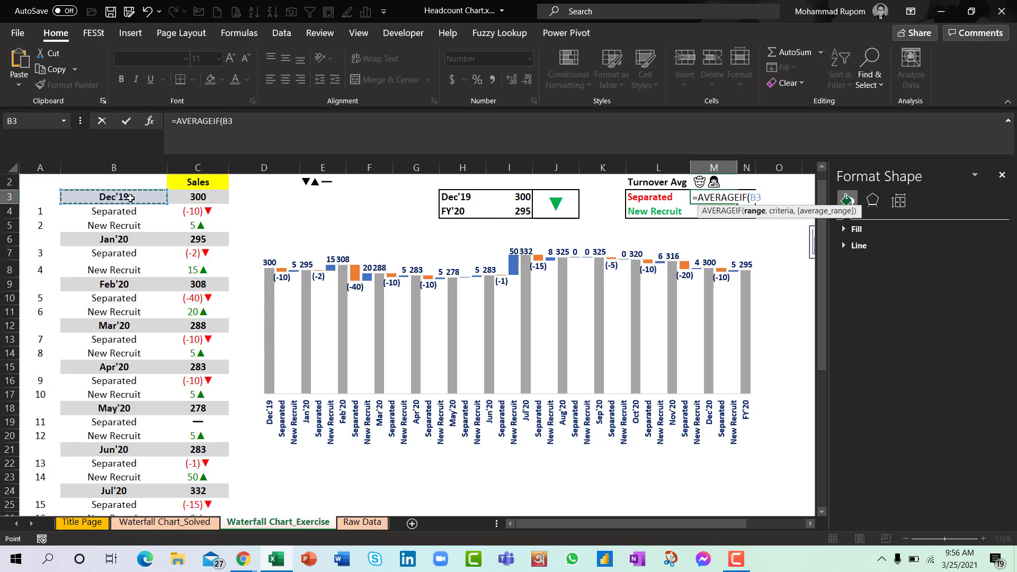
{"action": "key", "text": "ctrl+shift+Down"}
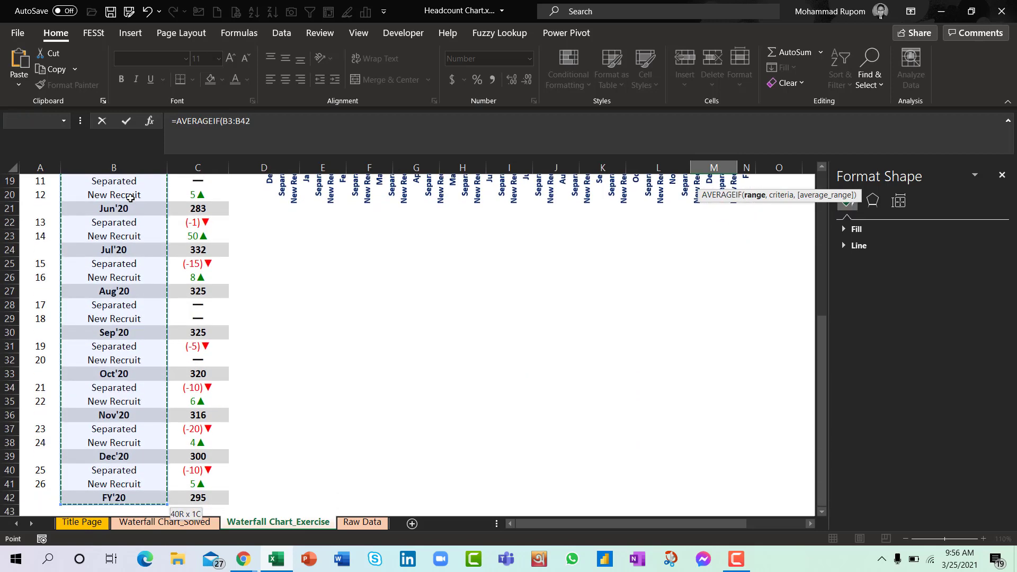
{"action": "key", "text": "F4"}
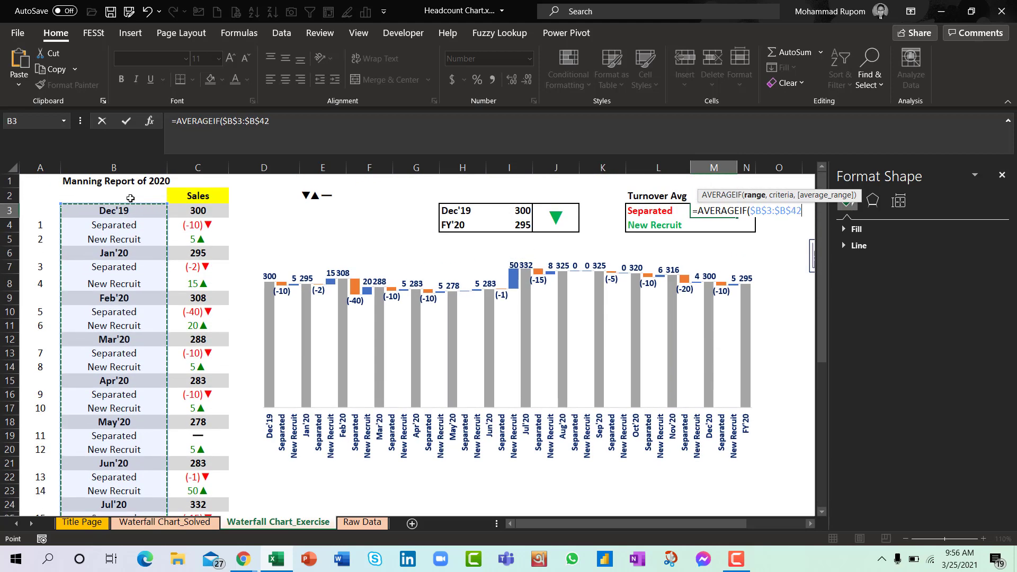
Step: Complete it with criteria $L3 and average range $C$3:$C$42, showing -10, and copy it
{"action": "type", "text": ","}
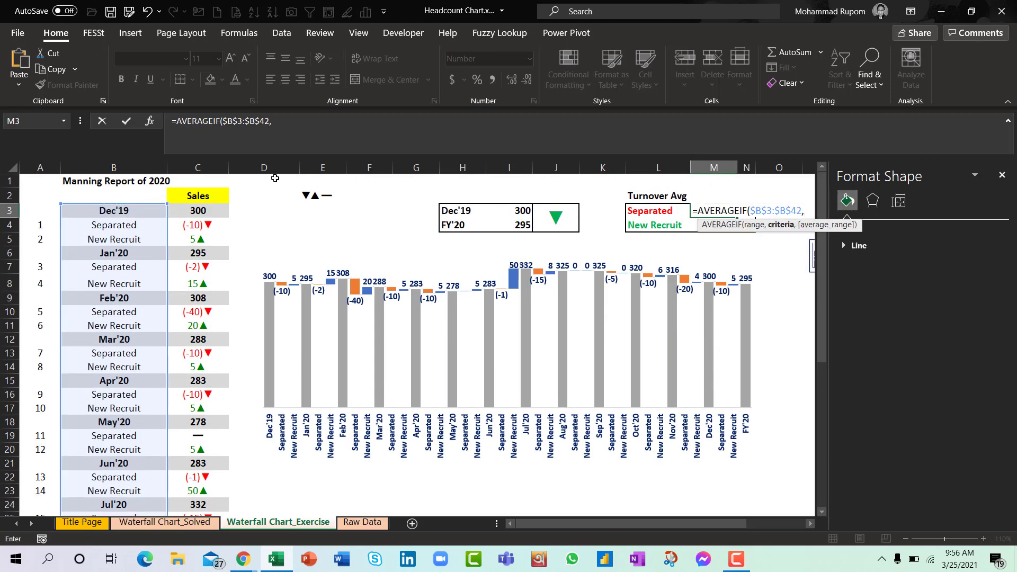
{"action": "left_click", "coordinate": [636, 211]}
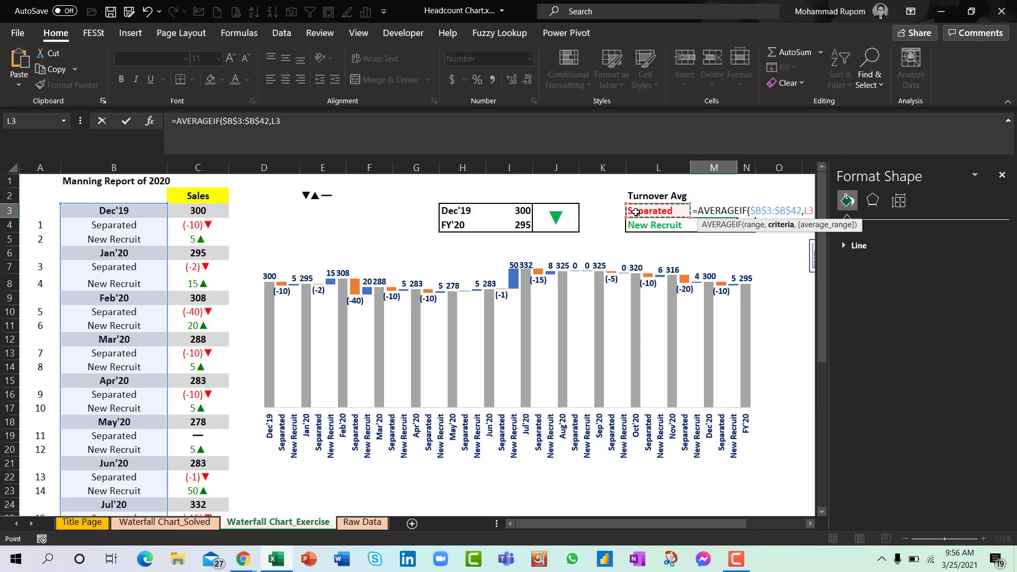
{"action": "key", "text": "F4"}
{"action": "key", "text": "F4"}
{"action": "key", "text": "F4"}
{"action": "type", "text": ","}
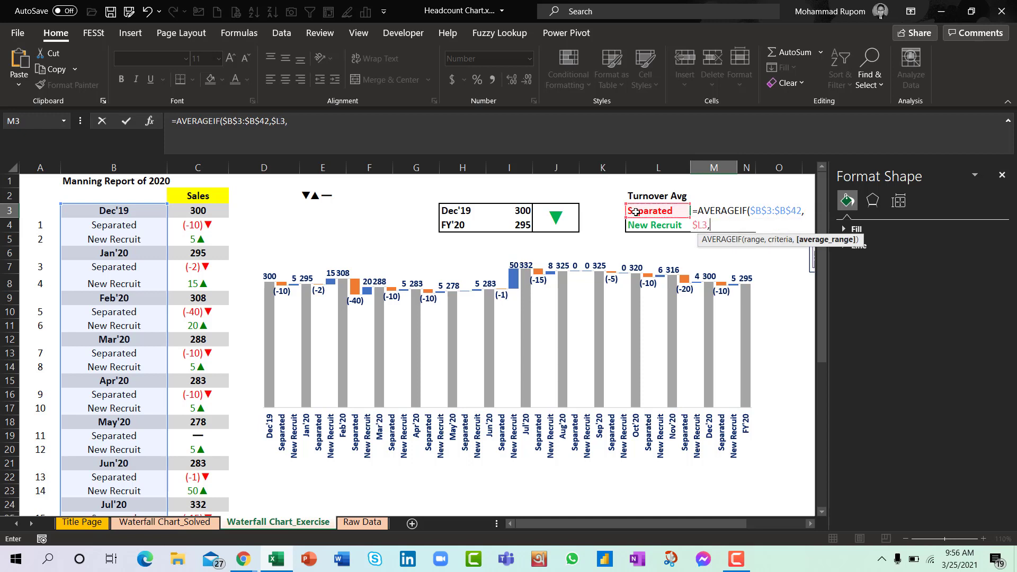
{"action": "left_click", "coordinate": [189, 212]}
{"action": "key", "text": "ctrl+shift+Down"}
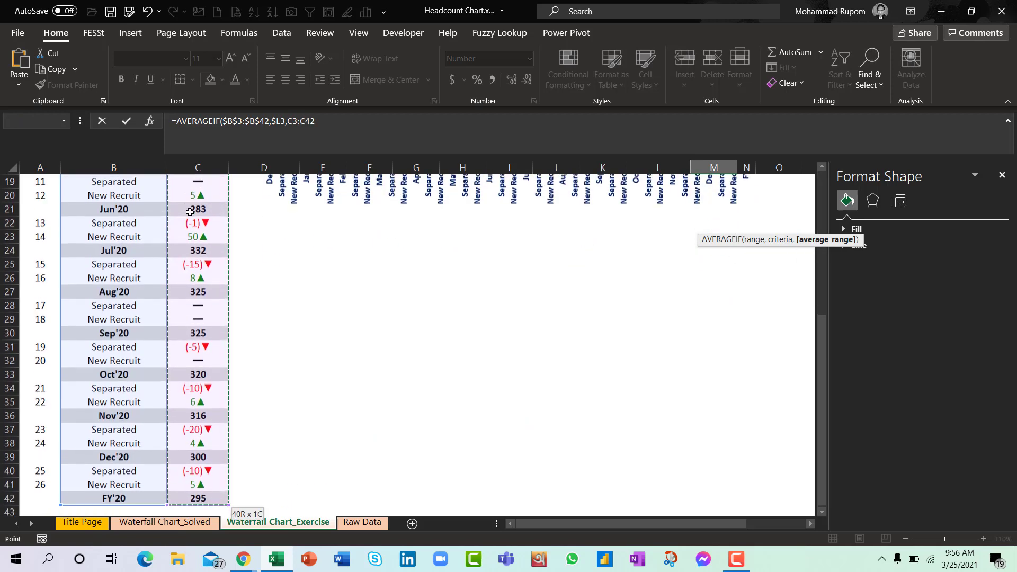
{"action": "key", "text": "F4"}
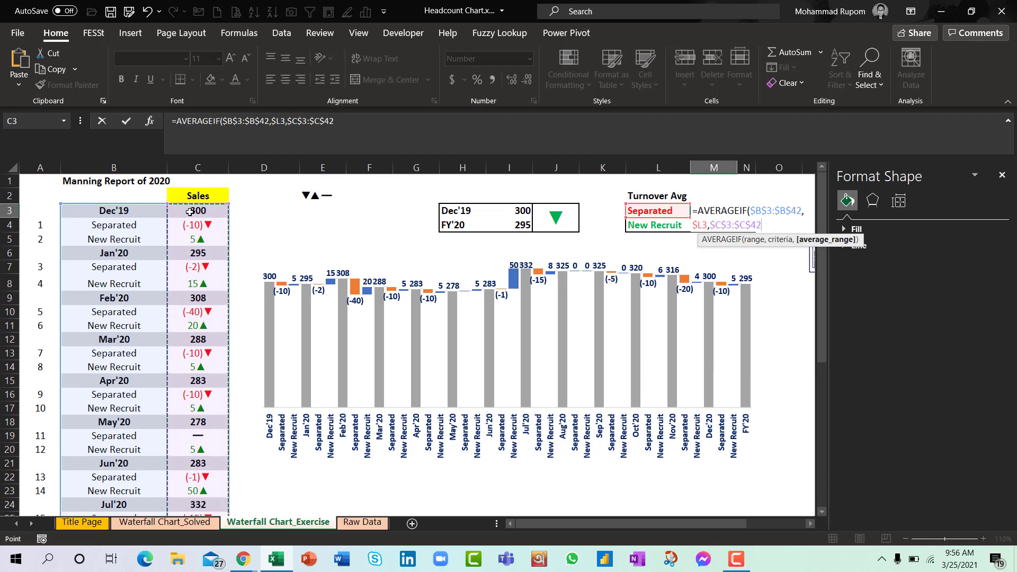
{"action": "type", "text": ")"}
{"action": "key", "text": "ctrl+Return"}
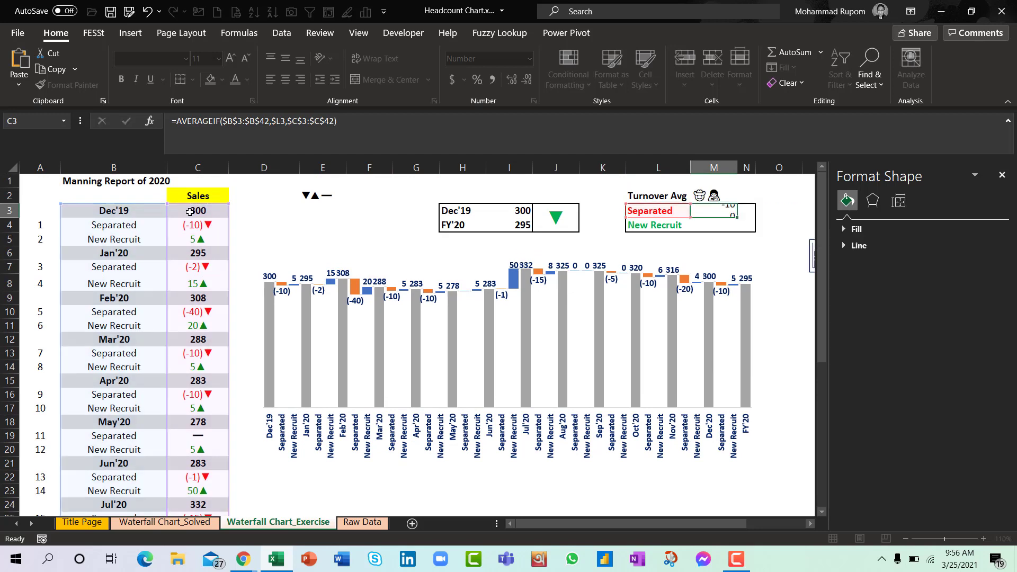
{"action": "key", "text": "ctrl+c"}
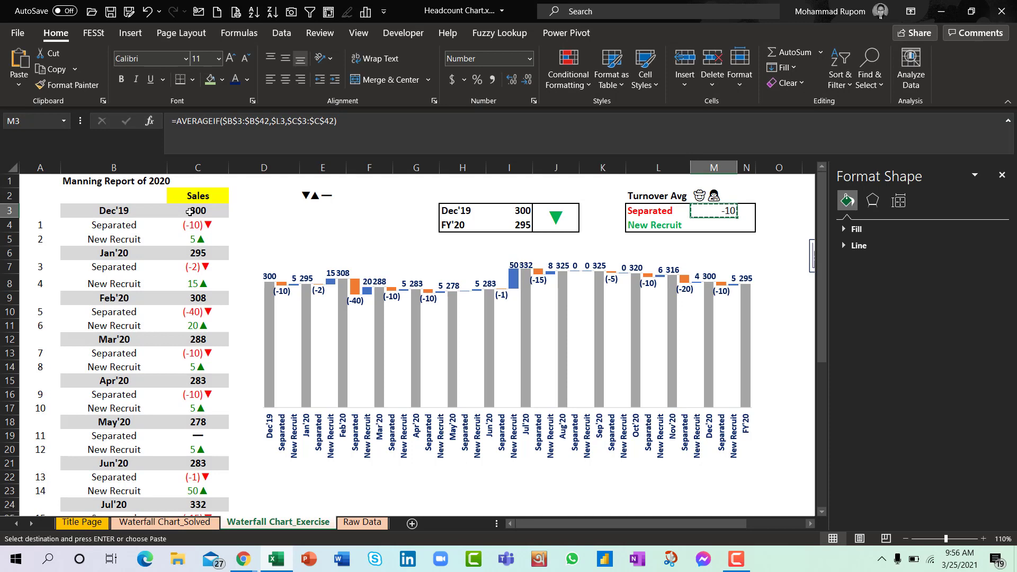
{"action": "key", "text": "Down"}
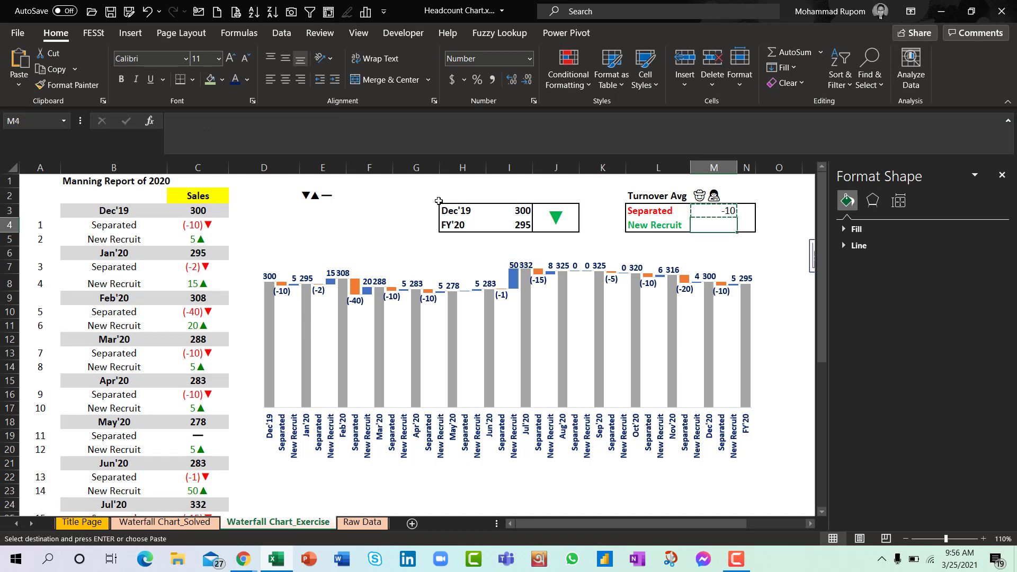
Step: Paste only the formula into M4 for the New Recruit average
{"action": "right_click", "coordinate": [700, 227]}
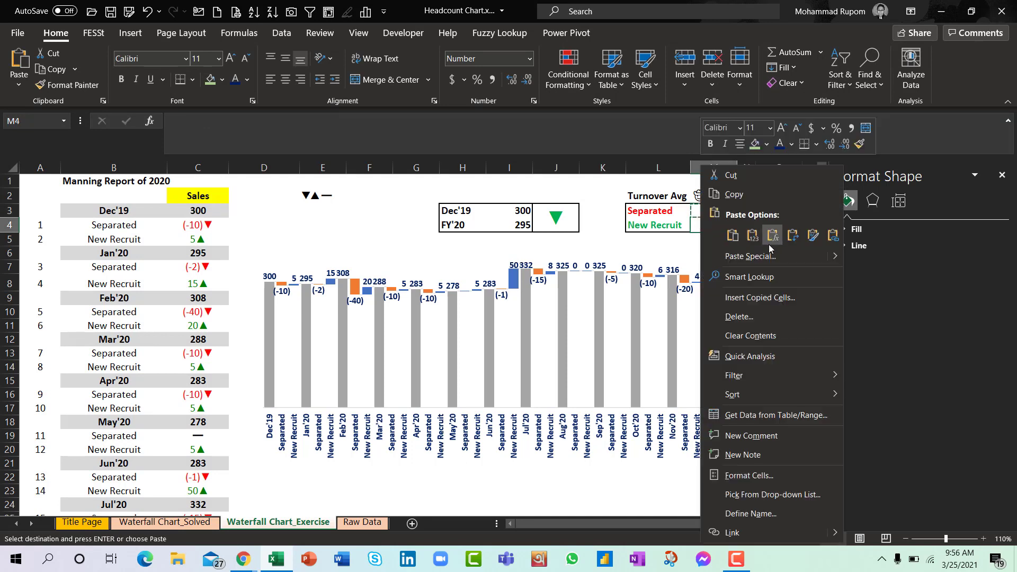
{"action": "left_click", "coordinate": [773, 236]}
{"action": "left_click", "coordinate": [726, 214]}
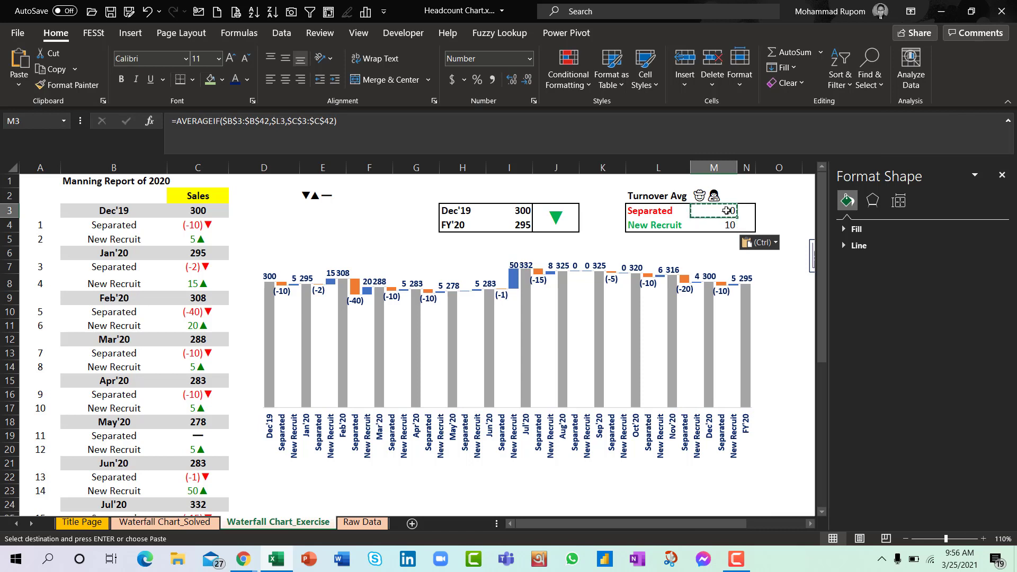
{"action": "left_click_drag", "start_coordinate": [727, 213], "coordinate": [721, 227]}
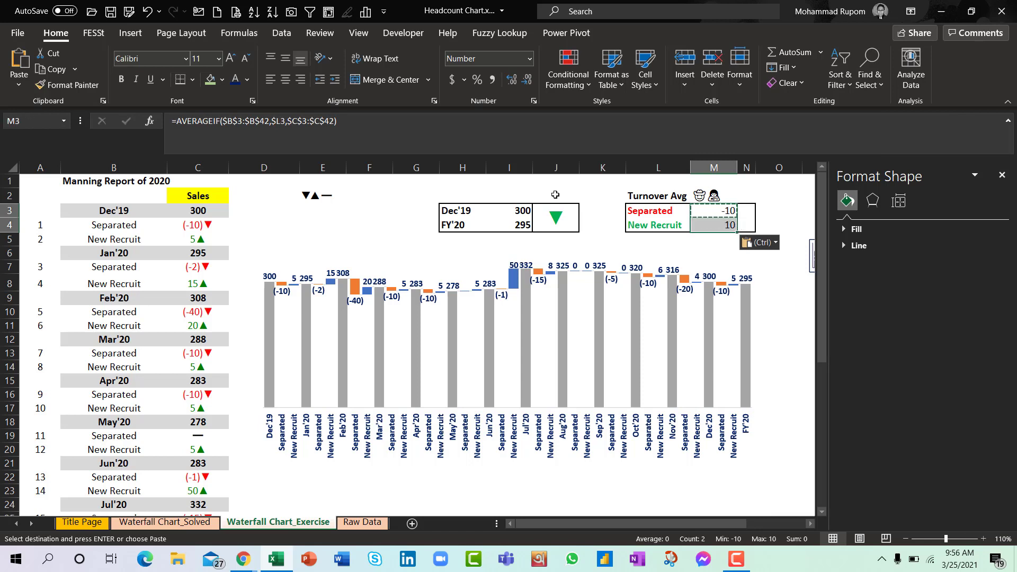
Step: Wrap M3's AVERAGEIF in ABS so the Separated average reads 10
{"action": "left_click", "coordinate": [177, 122]}
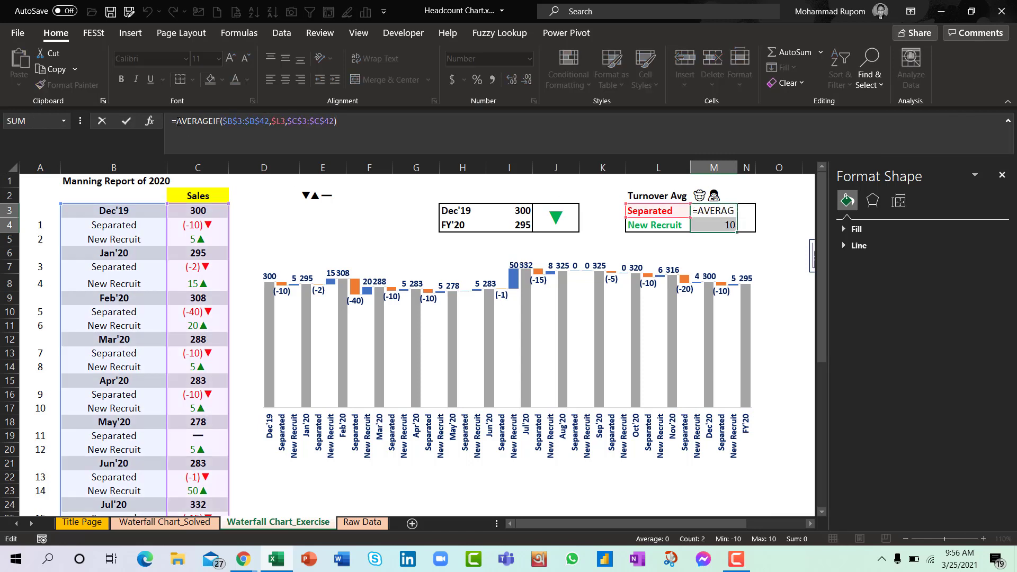
{"action": "type", "text": "ABS("}
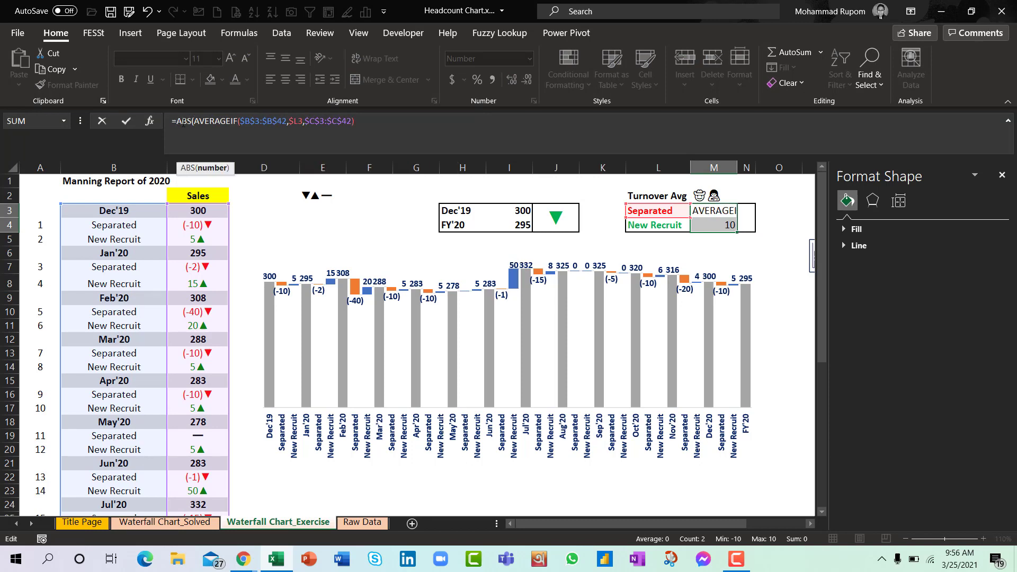
{"action": "left_click", "coordinate": [377, 122]}
{"action": "type", "text": ")"}
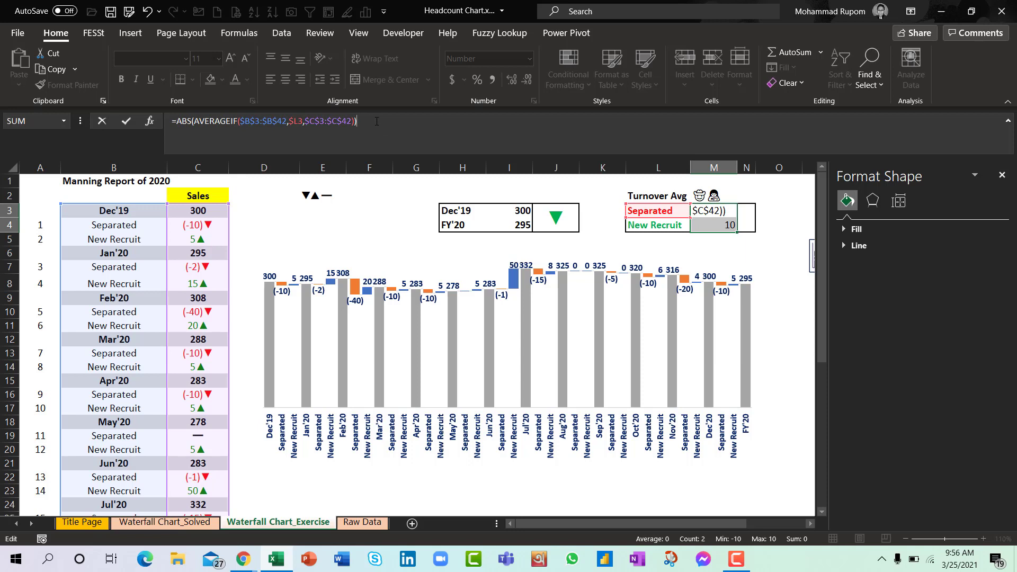
{"action": "key", "text": "ctrl+Return"}
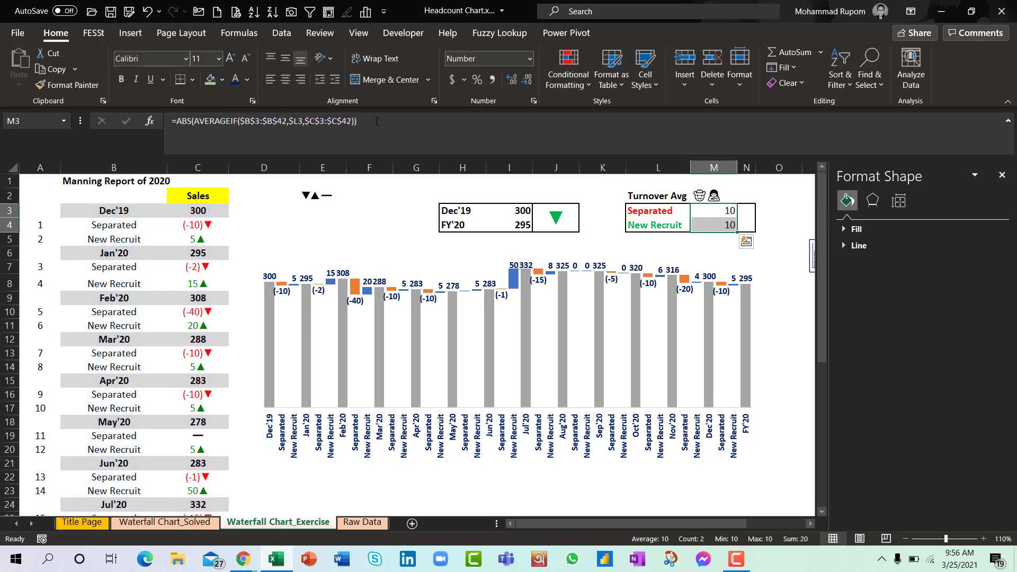
{"action": "left_click", "coordinate": [746, 211]}
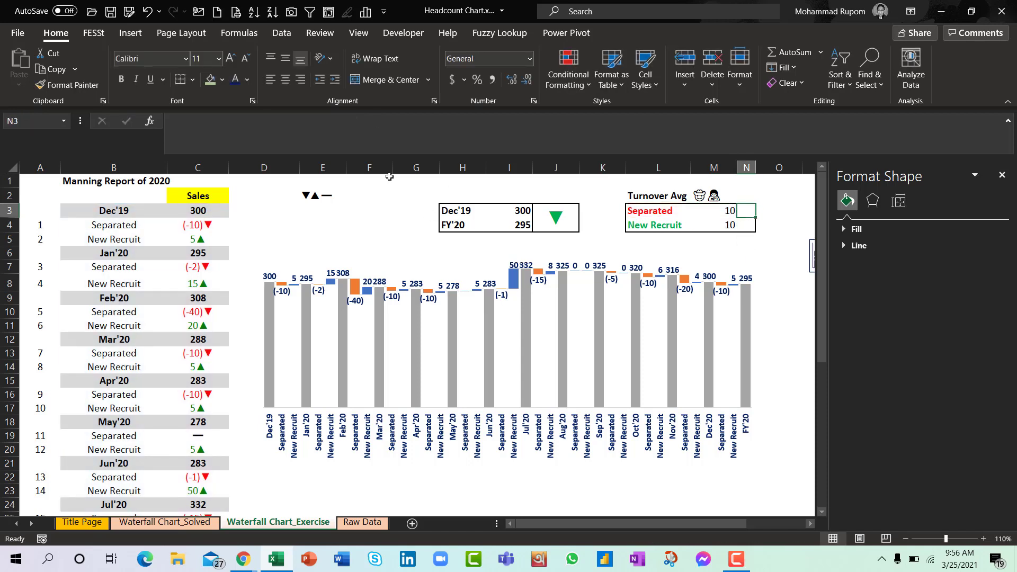
Step: Copy the ▼▲ symbols from E2 and place only ▼ in N3 beside Separated
{"action": "left_click", "coordinate": [303, 195]}
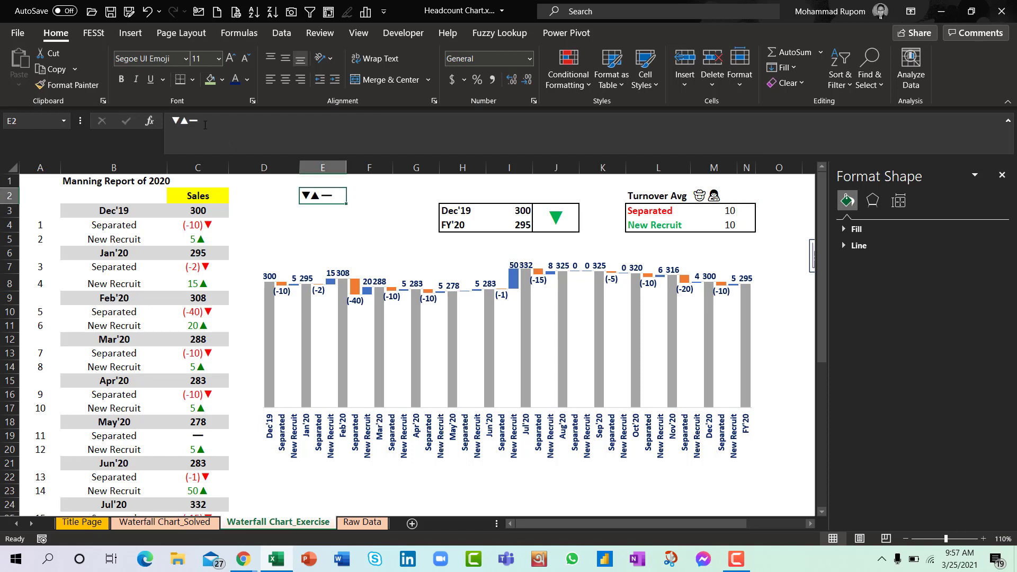
{"action": "left_click", "coordinate": [170, 120]}
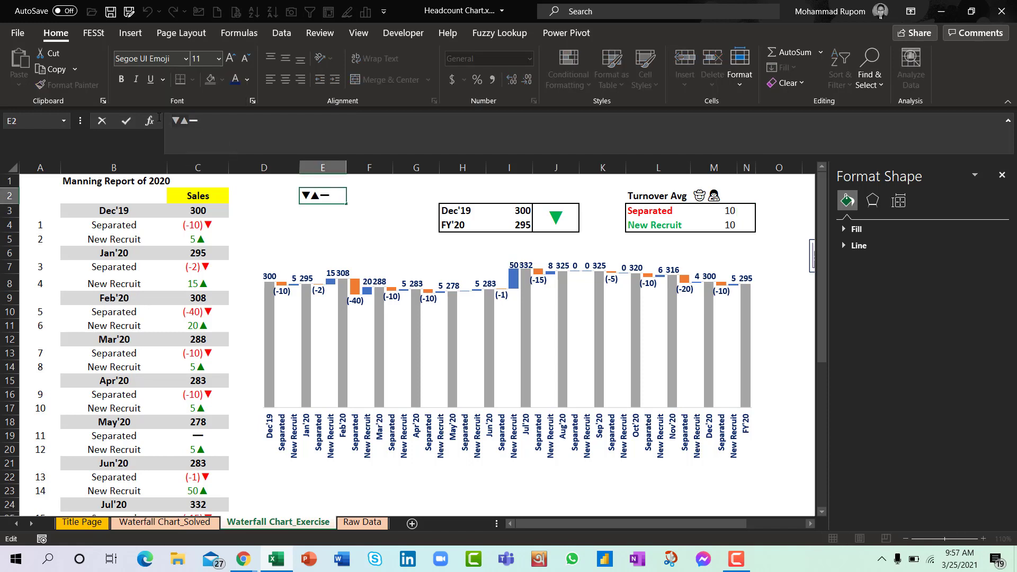
{"action": "key", "text": "Escape"}
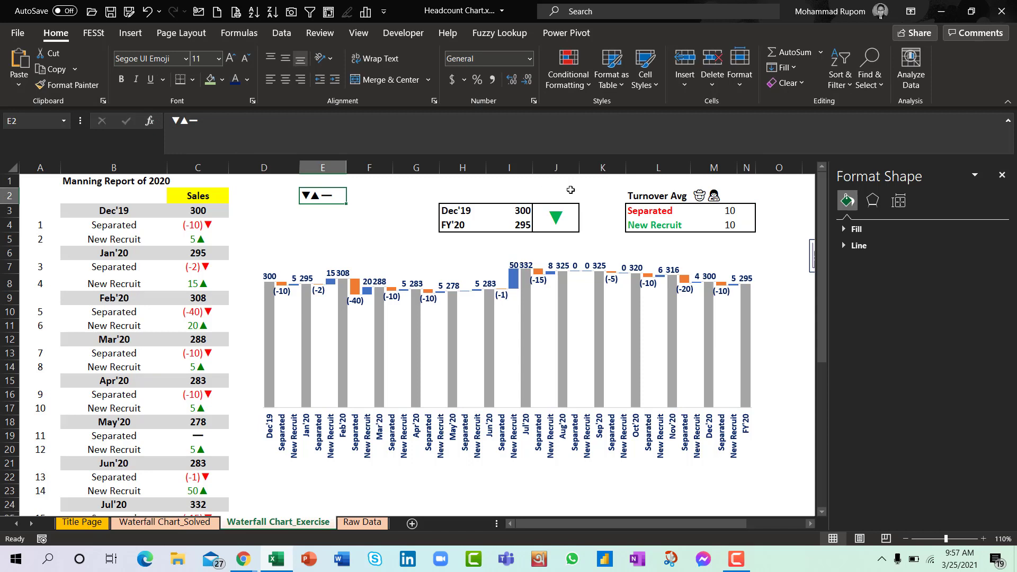
{"action": "left_click", "coordinate": [748, 212]}
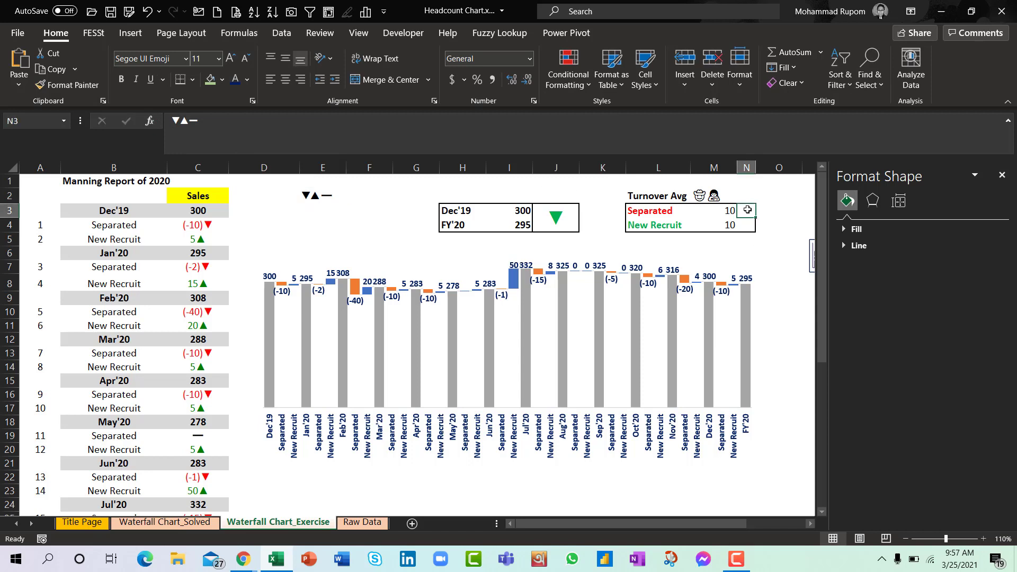
{"action": "left_click", "coordinate": [298, 121]}
{"action": "key", "text": "ctrl+v"}
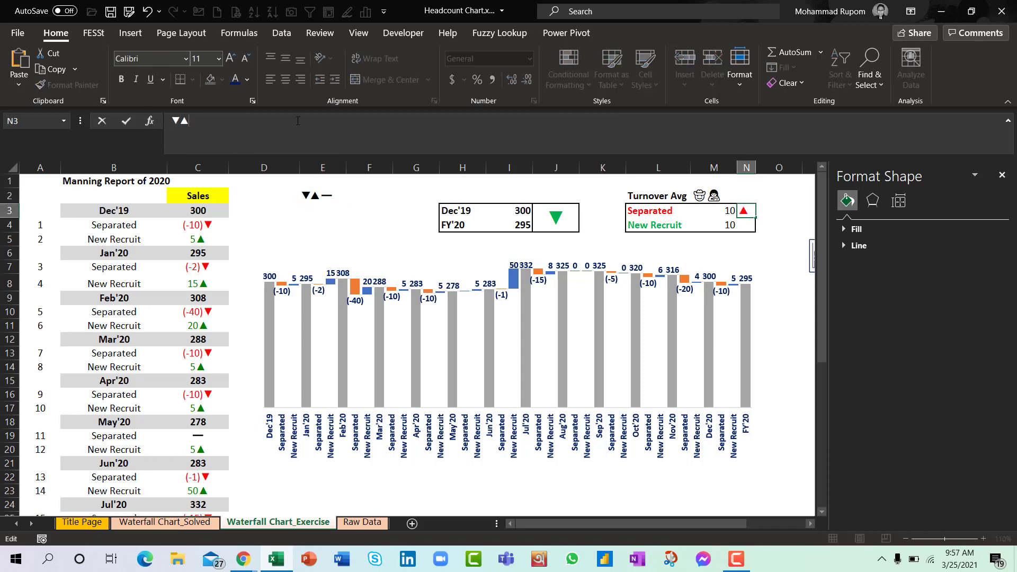
{"action": "key", "text": "BackSpace"}
{"action": "key", "text": "Return"}
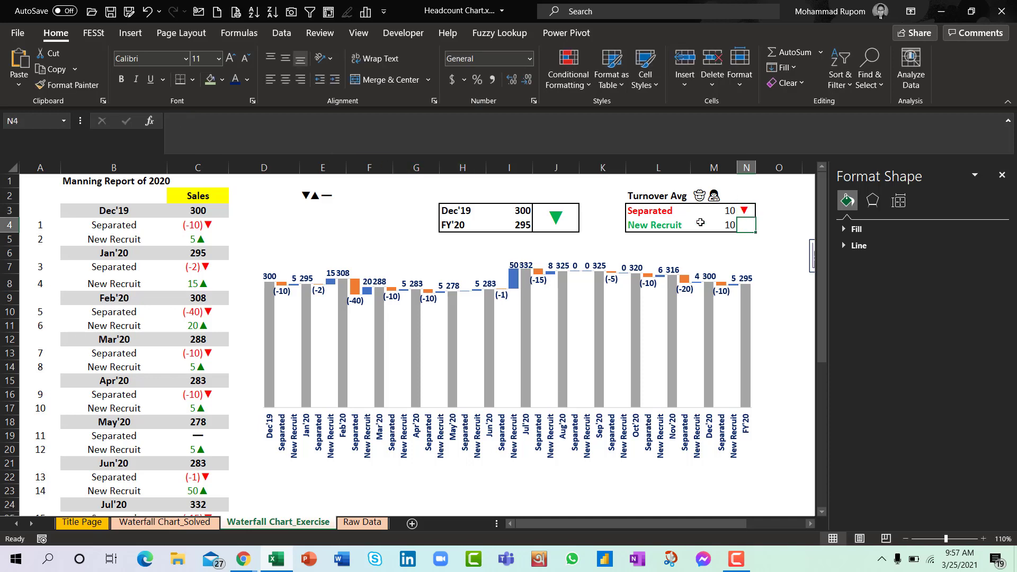
Step: Place only ▲ in N4 beside the New Recruit average
{"action": "left_click", "coordinate": [395, 127]}
{"action": "key", "text": "ctrl+v"}
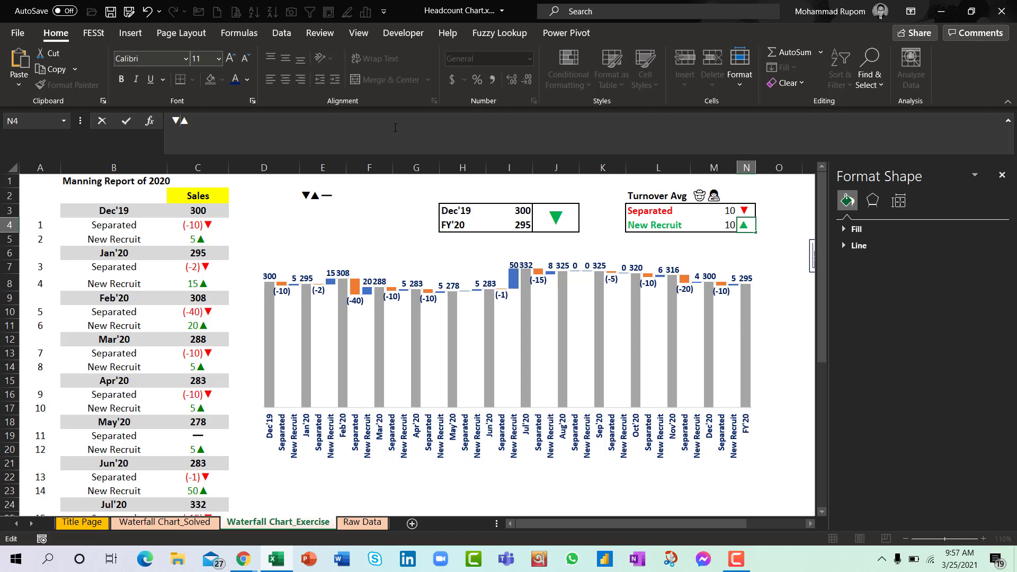
{"action": "key", "text": "BackSpace"}
{"action": "key", "text": "ctrl+Return"}
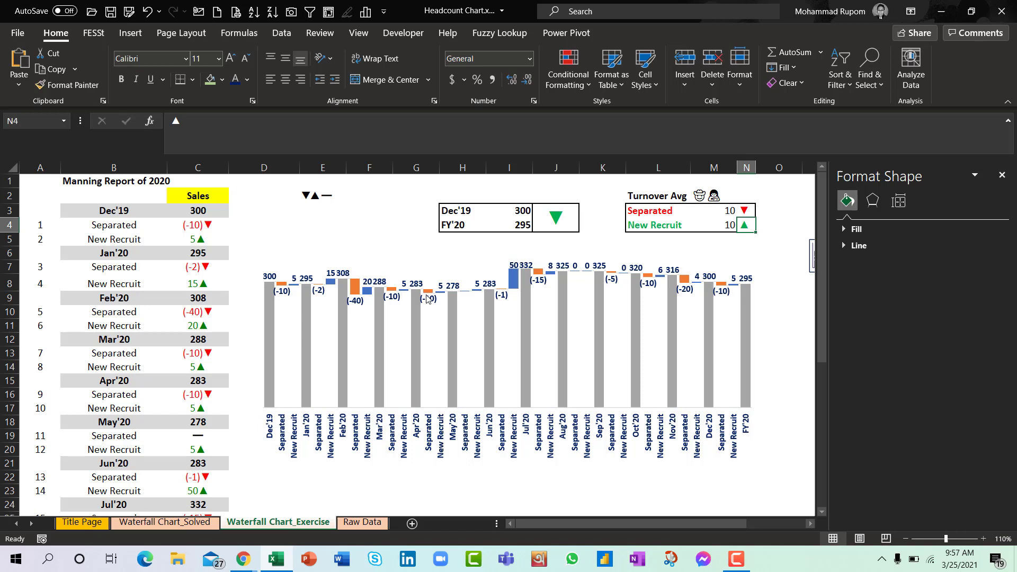
Step: Set the C2 department drop-down to Production, then to Supply Chain
{"action": "left_click", "coordinate": [210, 199]}
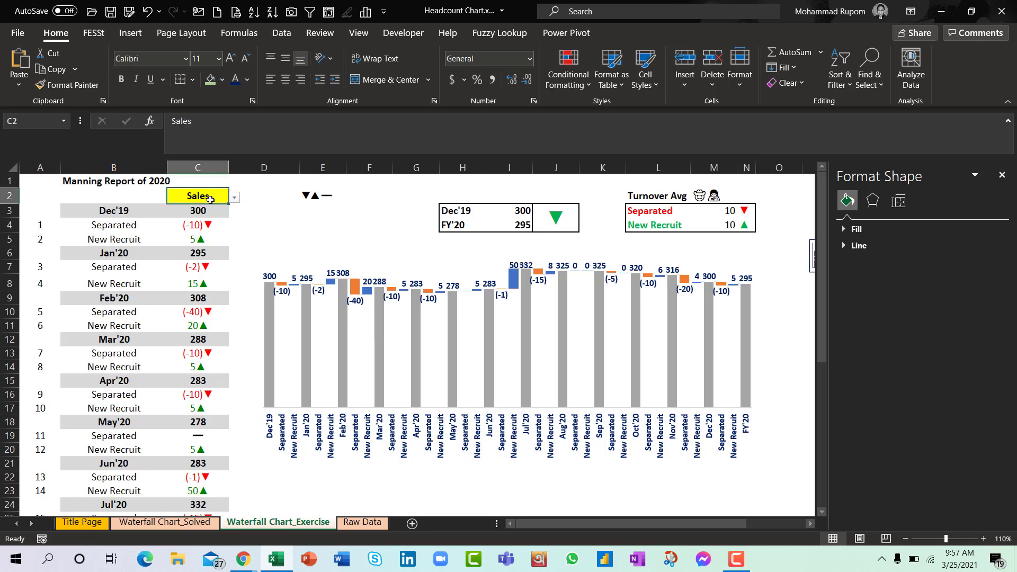
{"action": "left_click", "coordinate": [234, 197]}
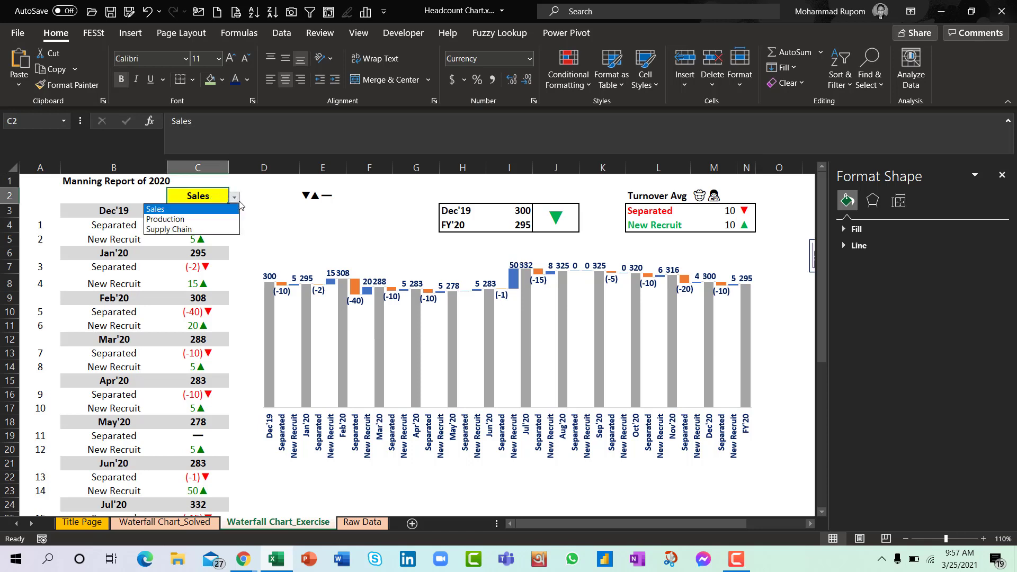
{"action": "left_click", "coordinate": [213, 219]}
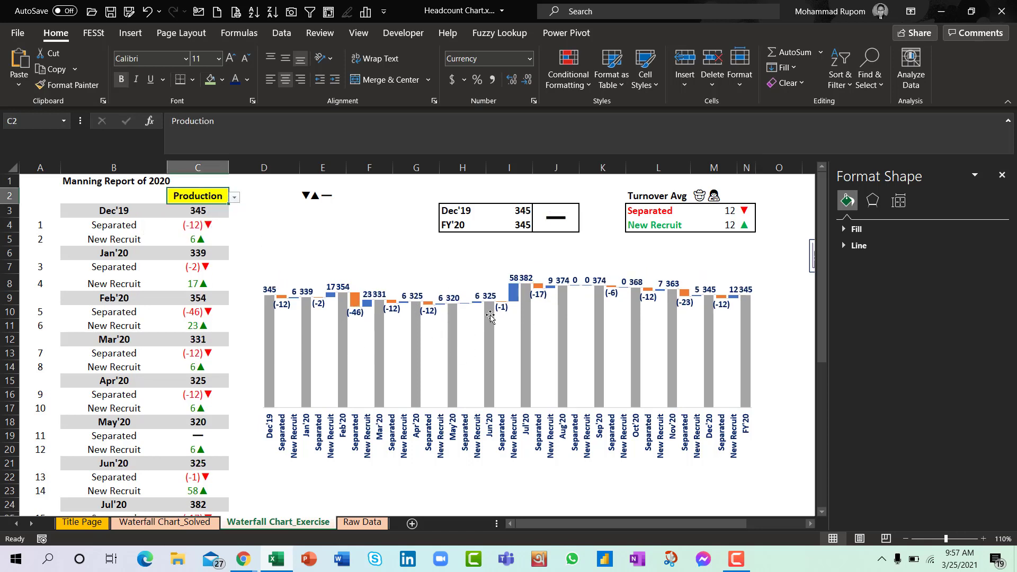
{"action": "left_click", "coordinate": [233, 200]}
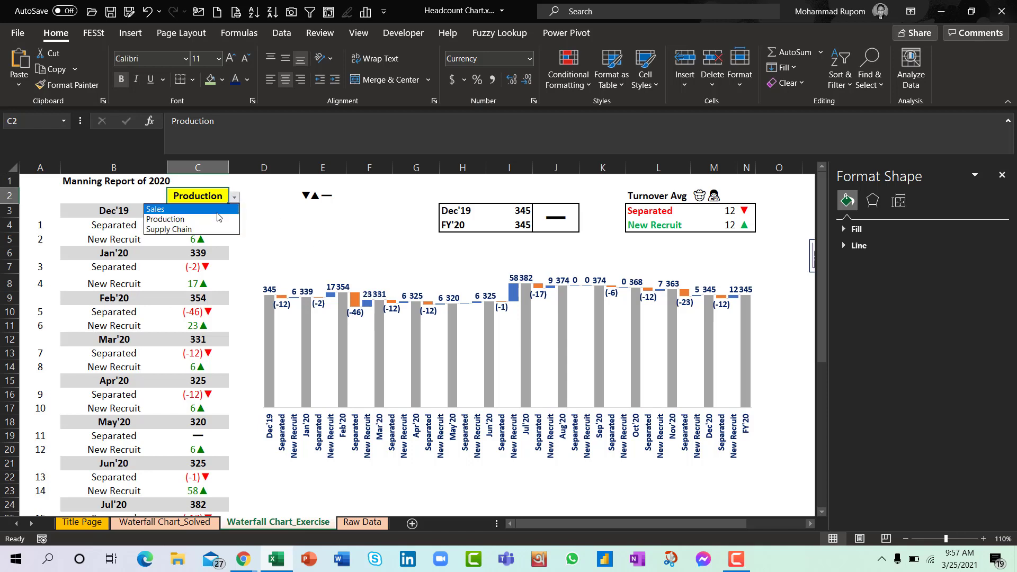
{"action": "left_click", "coordinate": [213, 228]}
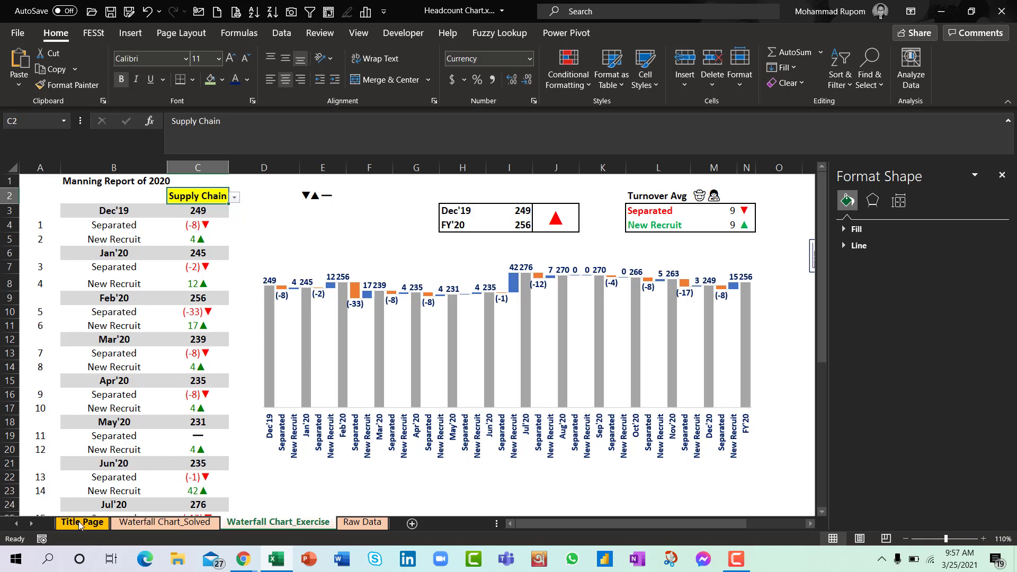
Step: Show the Title Page sheet with the Headcount Analysis with Waterfall Chart title
{"action": "left_click", "coordinate": [80, 523]}
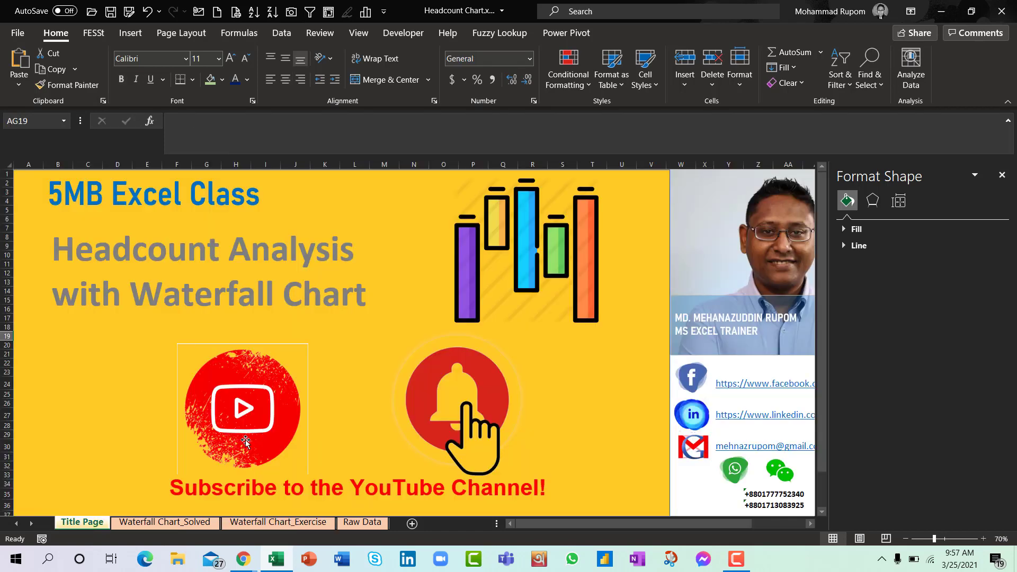